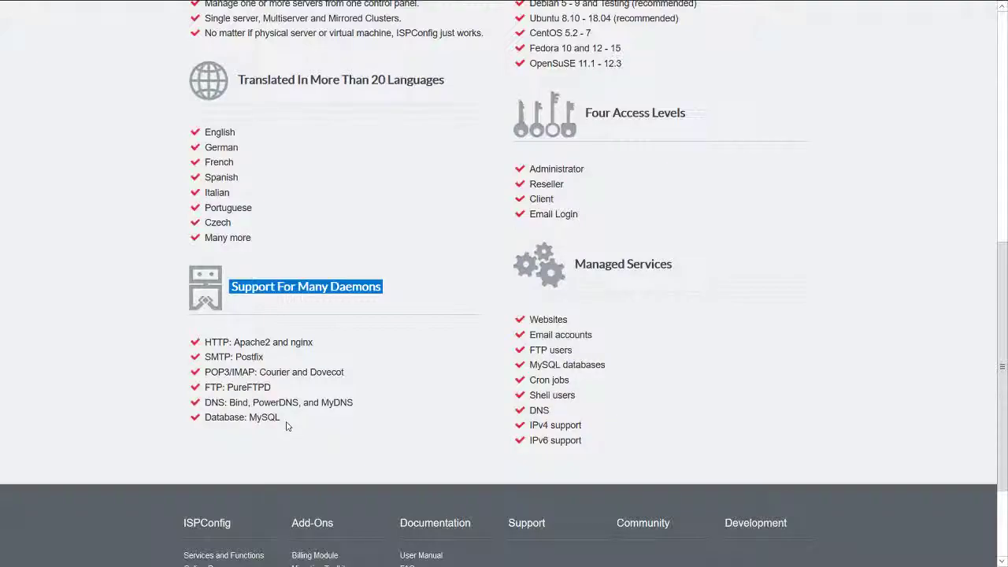
- Highlight Websites, Cron jobs, Shell users and DNS in the Managed Services list
scroll(429, 340, up, 10)
scroll(428, 340, down, 1)
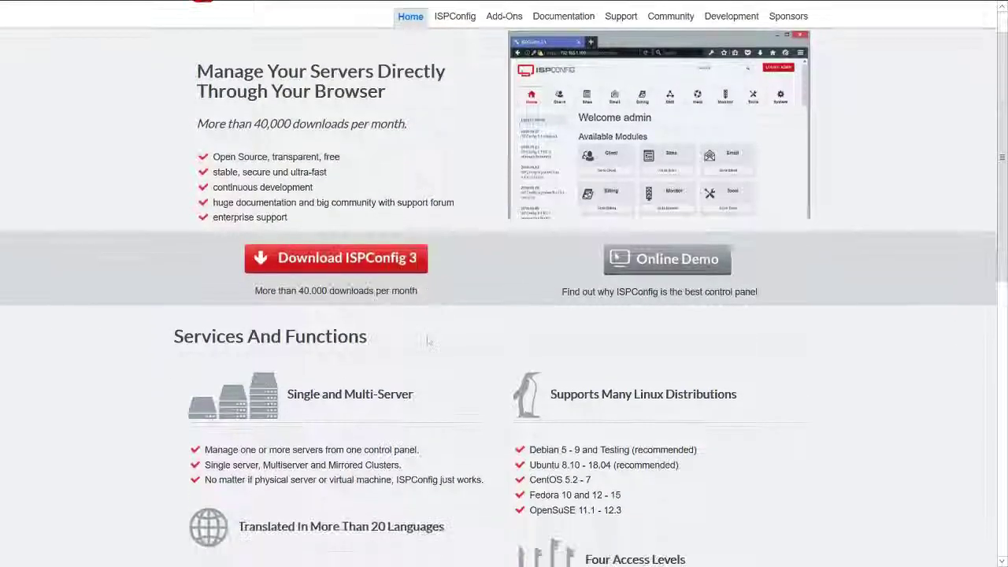
scroll(428, 341, down, 7)
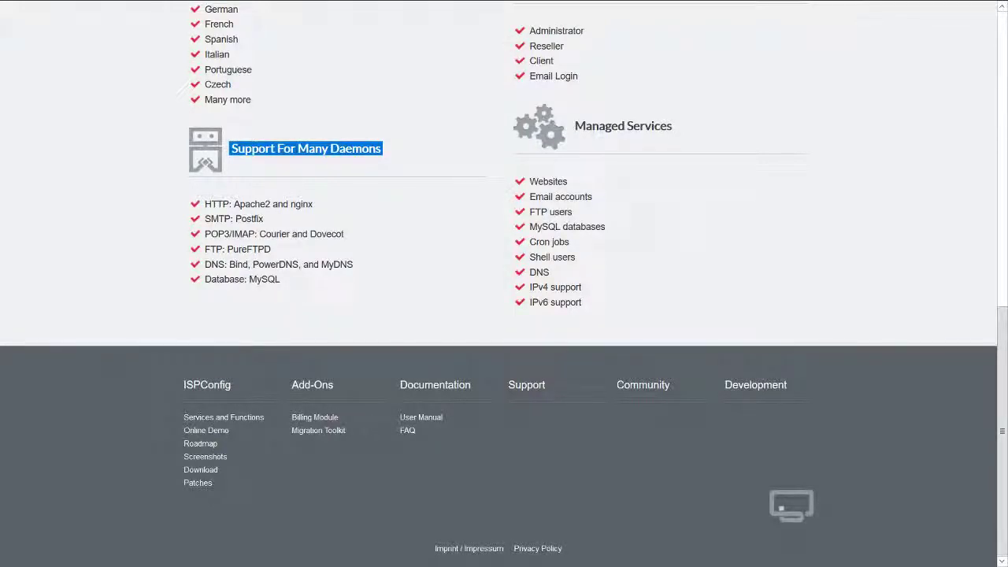
drag(527, 181, 596, 182)
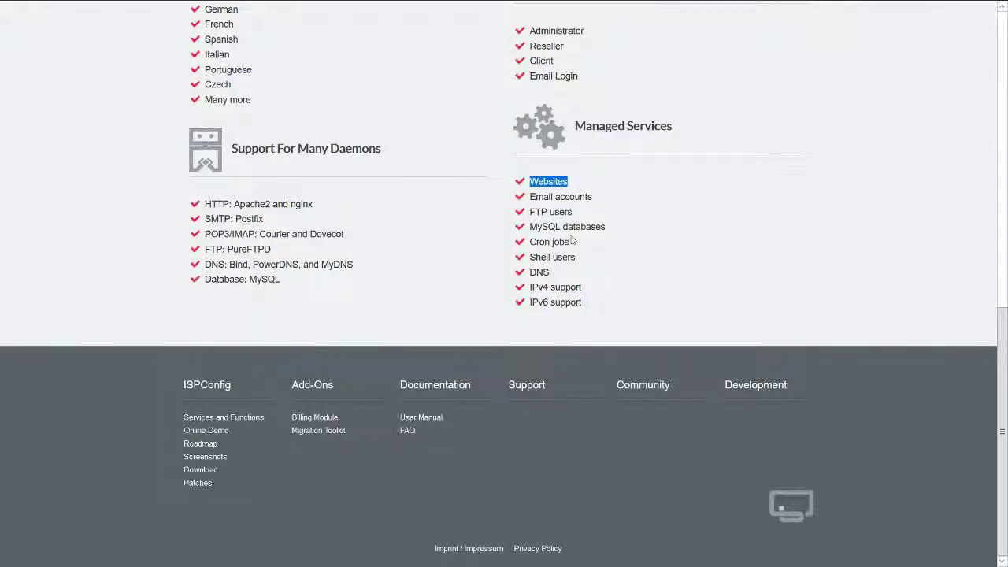
drag(573, 243, 527, 246)
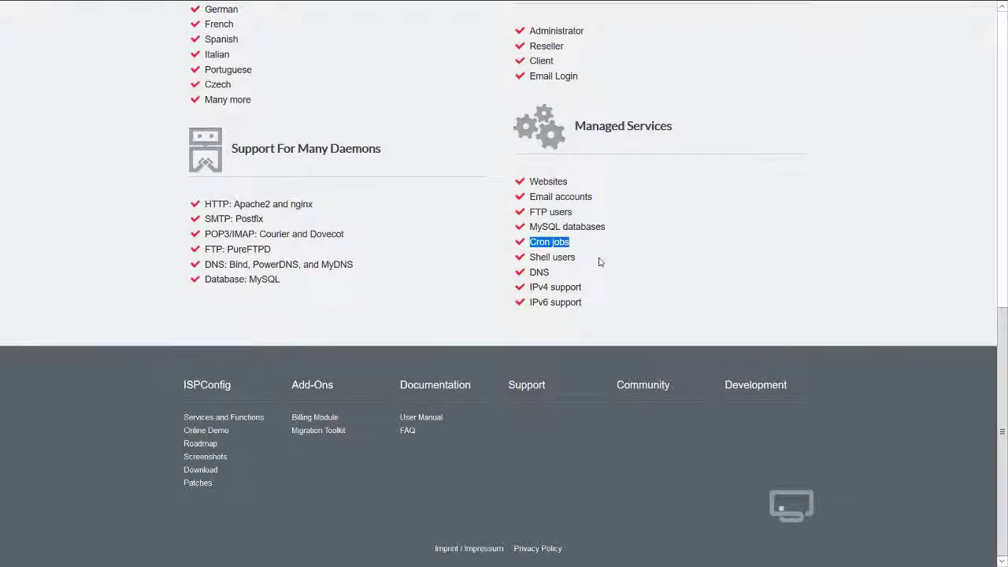
drag(598, 262, 531, 259)
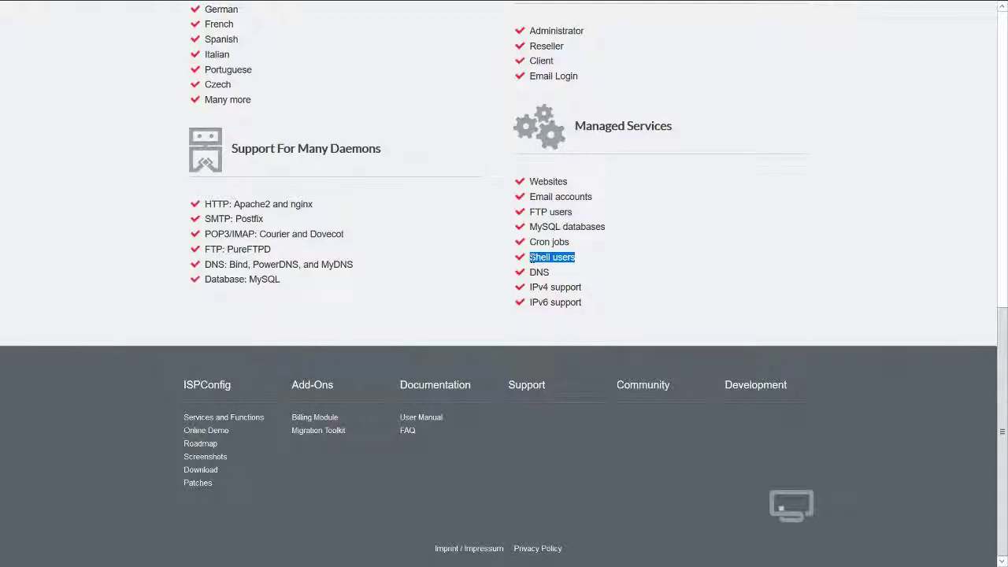
click(570, 271)
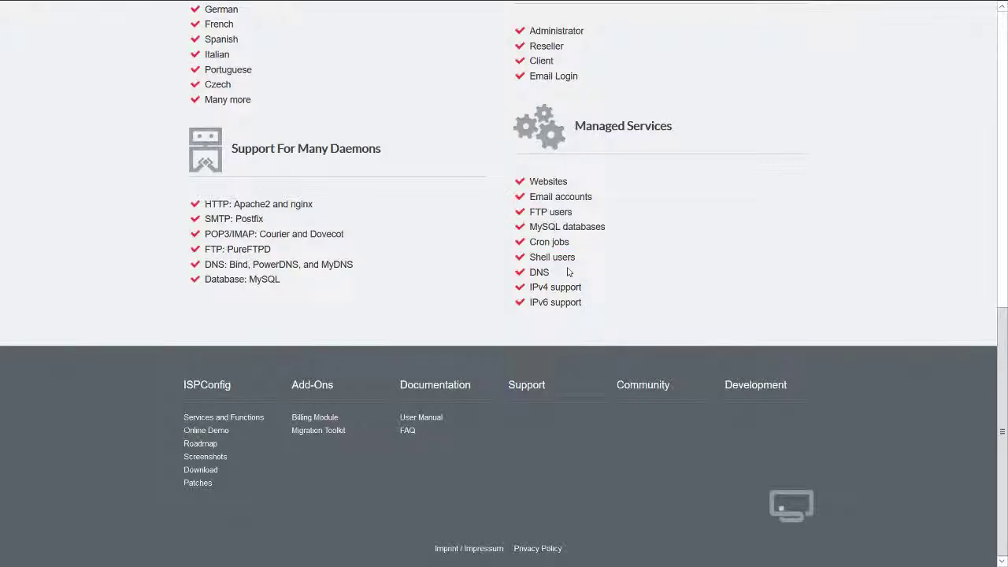
drag(556, 273, 525, 289)
click(601, 298)
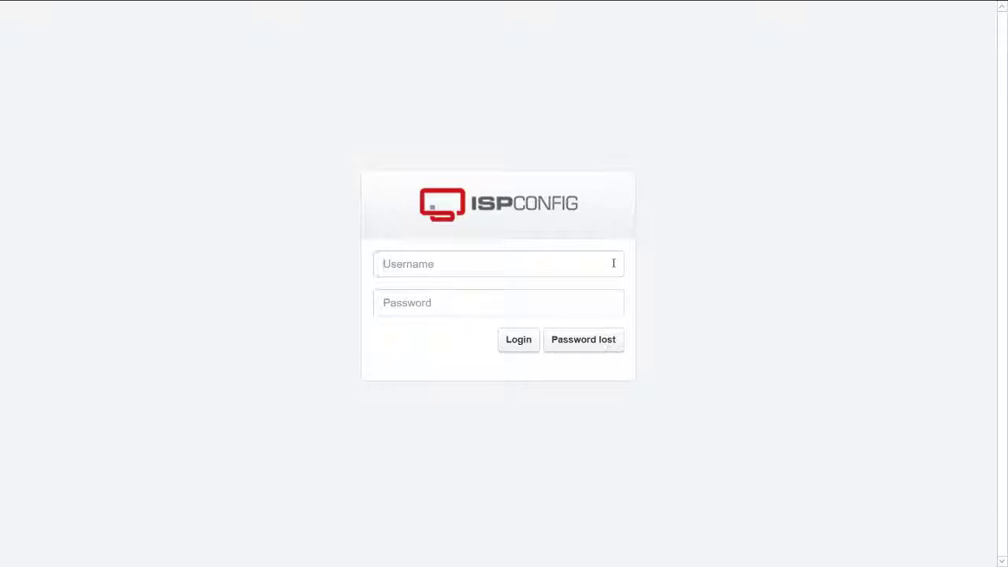
- Enter 'admin' as the username, correcting a typo, and move to the password field
click(613, 263)
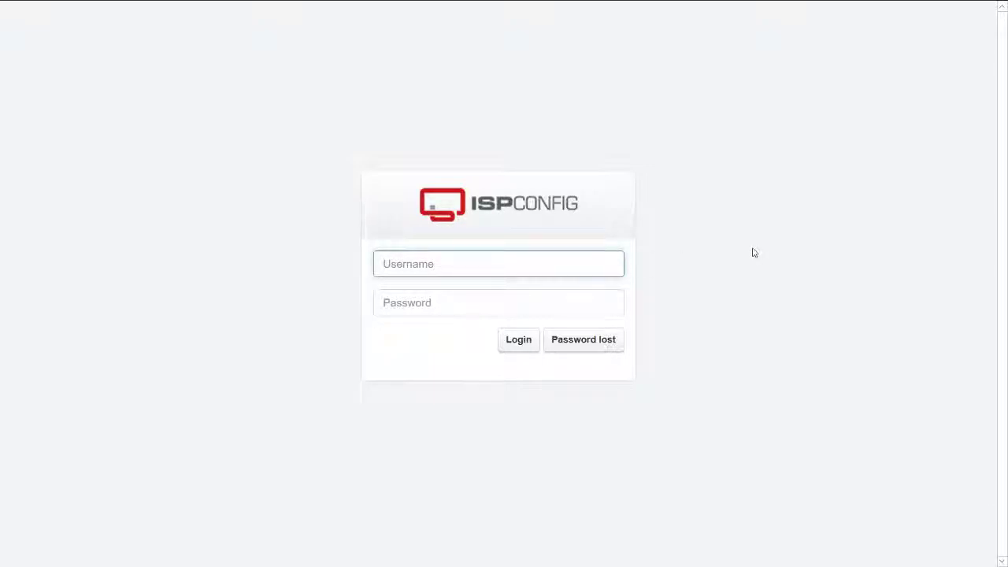
text(admi)
key(Tab)
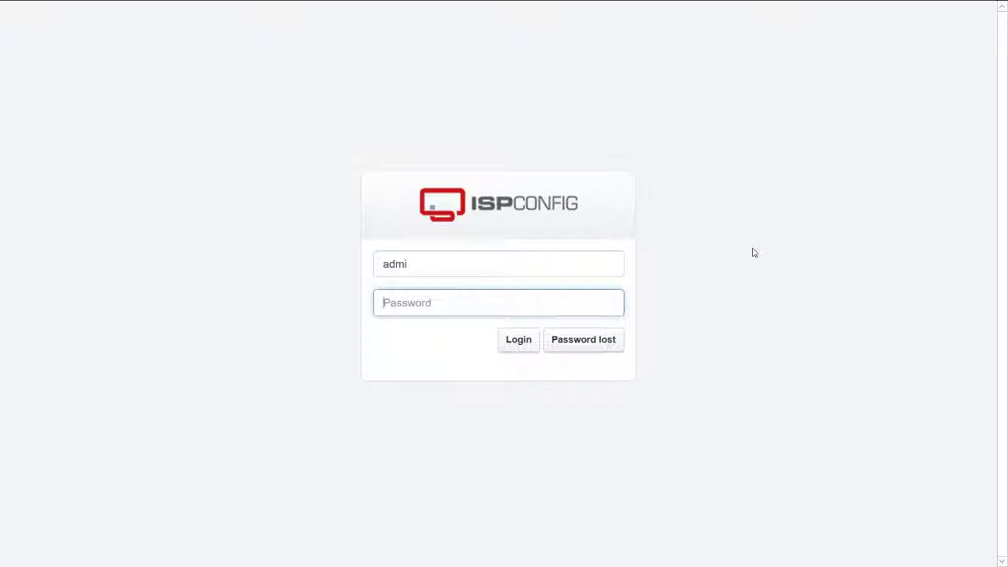
key(shift+Tab)
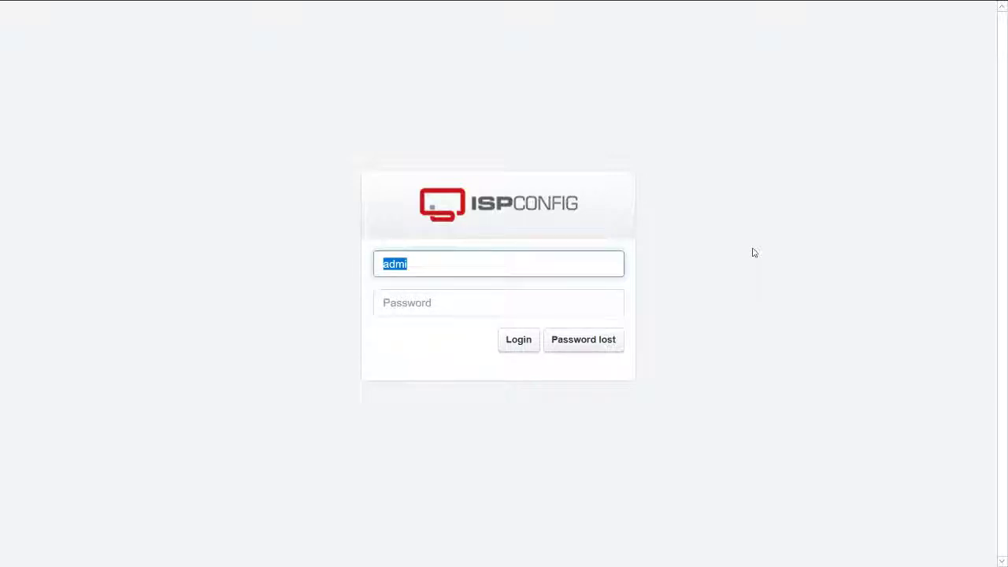
text(admin)
key(Tab)
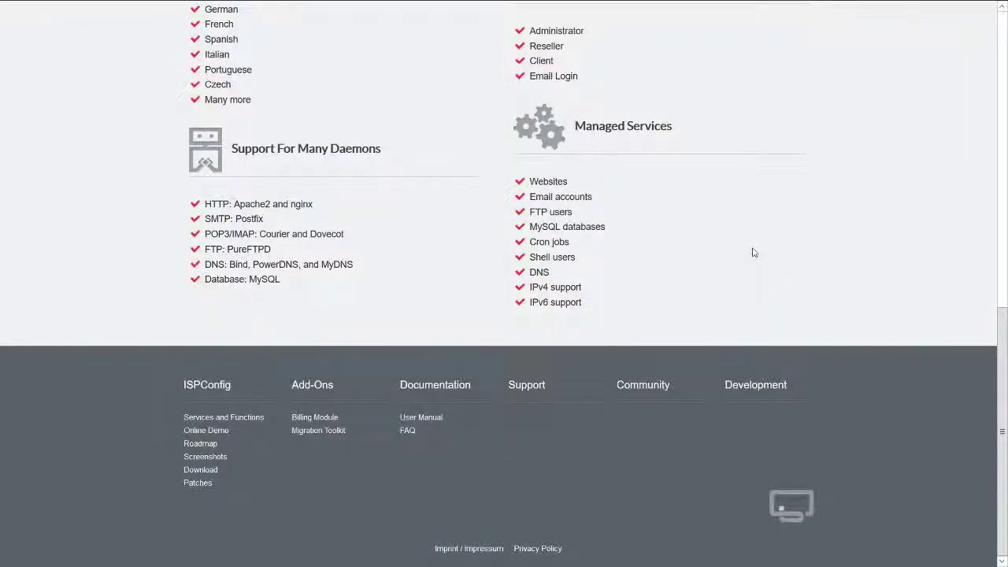
- Highlight the IPv4 and IPv6 support note, then submit the login
drag(603, 307, 517, 292)
click(695, 249)
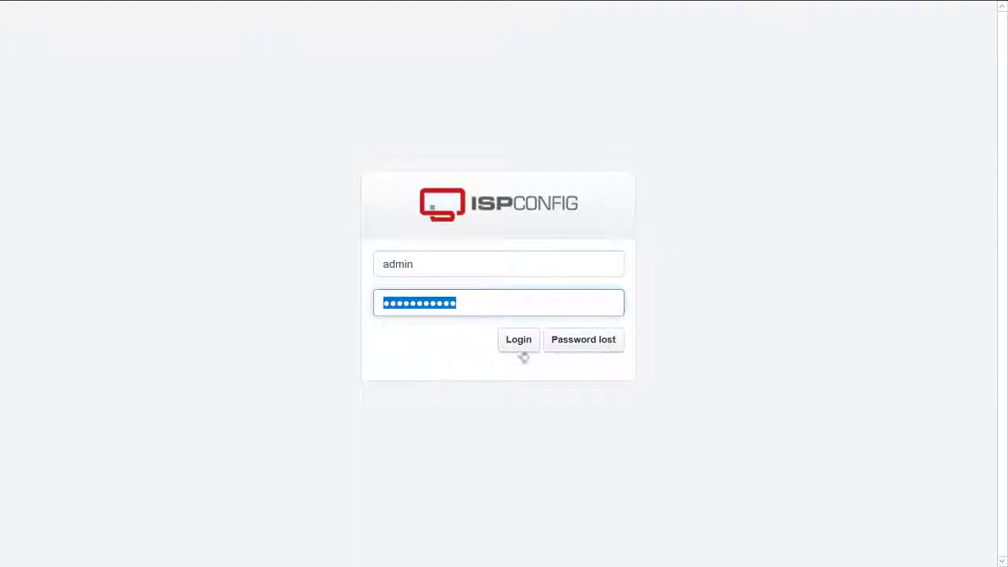
click(517, 348)
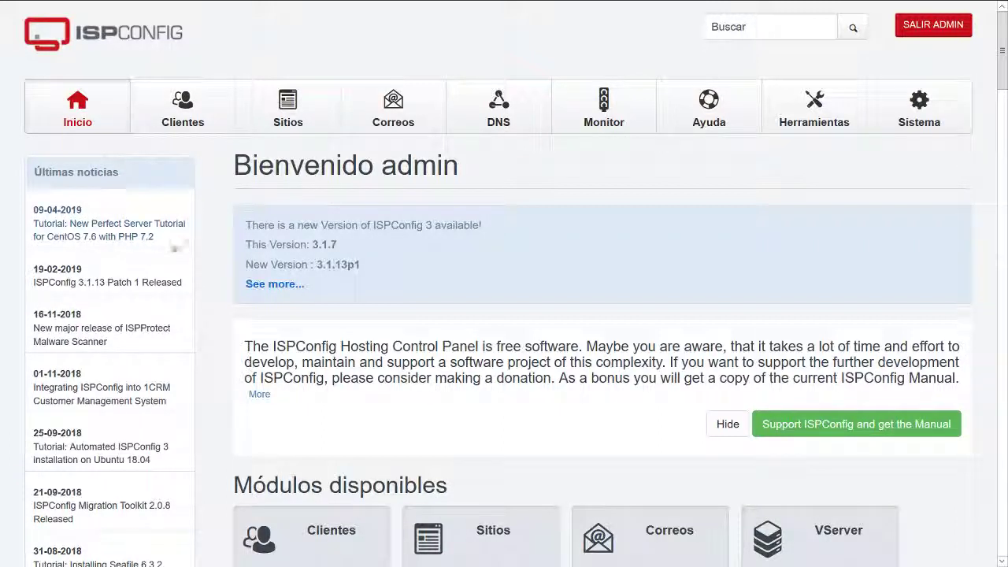
- Open the CentOS 7.6 tutorial news item and scroll through the disk, mailbox and database quota tables
click(124, 235)
scroll(193, 249, down, 1)
scroll(193, 249, down, 3)
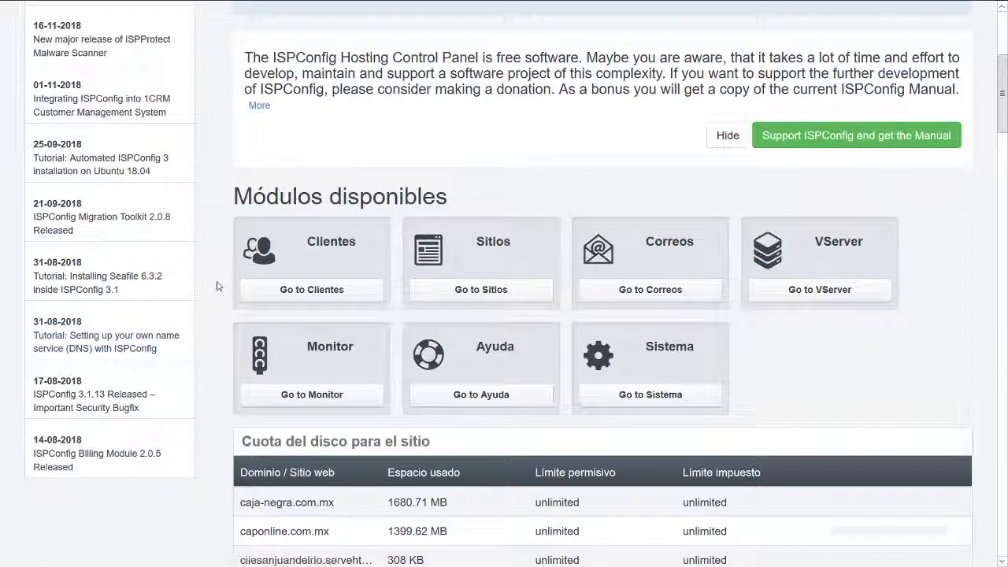
scroll(218, 286, down, 3)
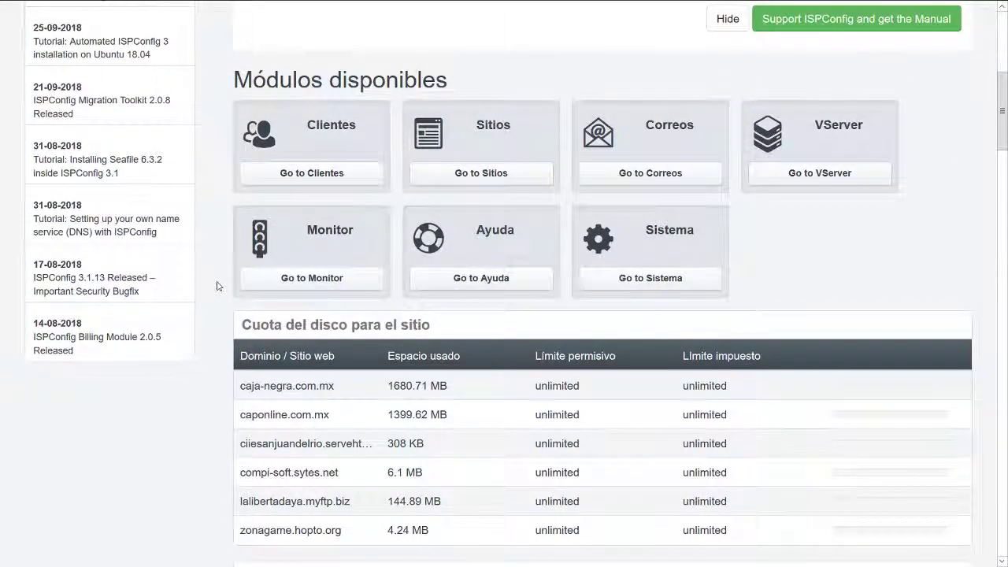
scroll(218, 286, down, 6)
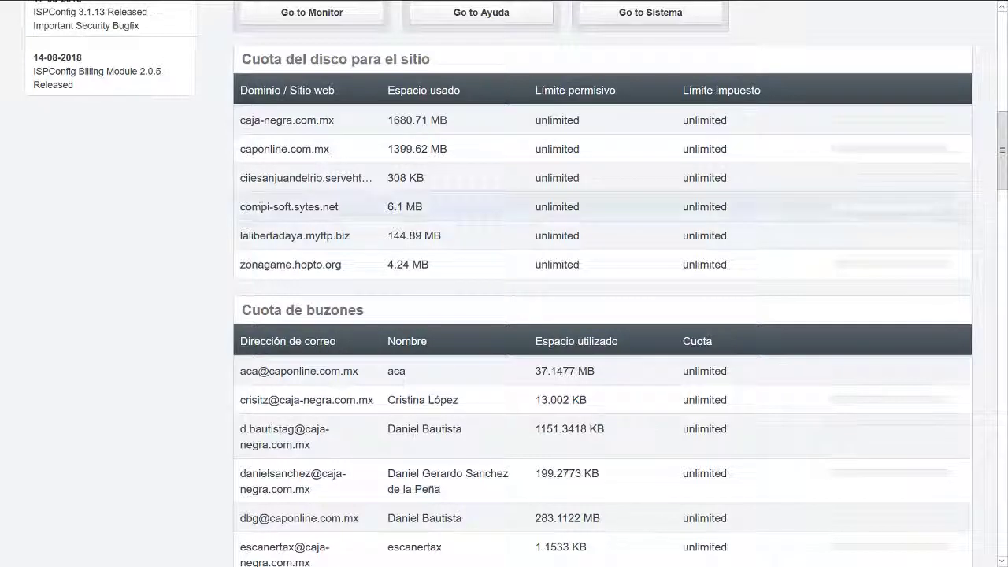
scroll(261, 209, down, 5)
scroll(262, 209, down, 2)
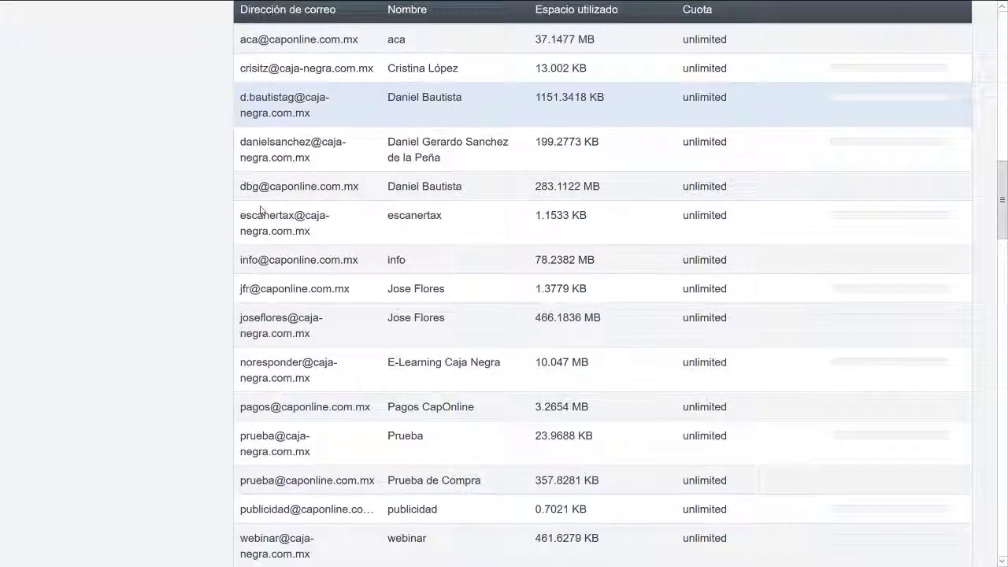
scroll(262, 210, down, 5)
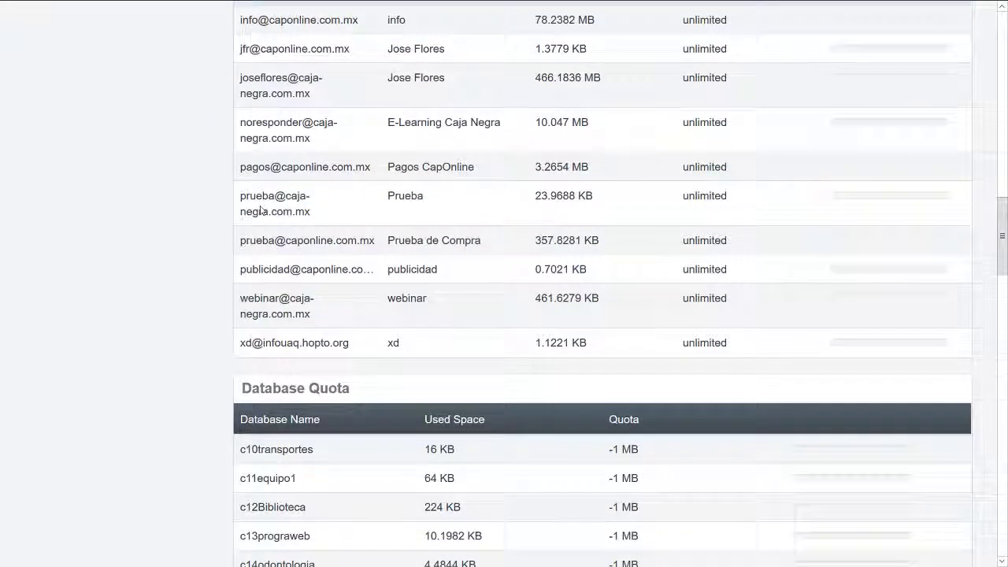
scroll(262, 210, down, 5)
scroll(261, 210, down, 3)
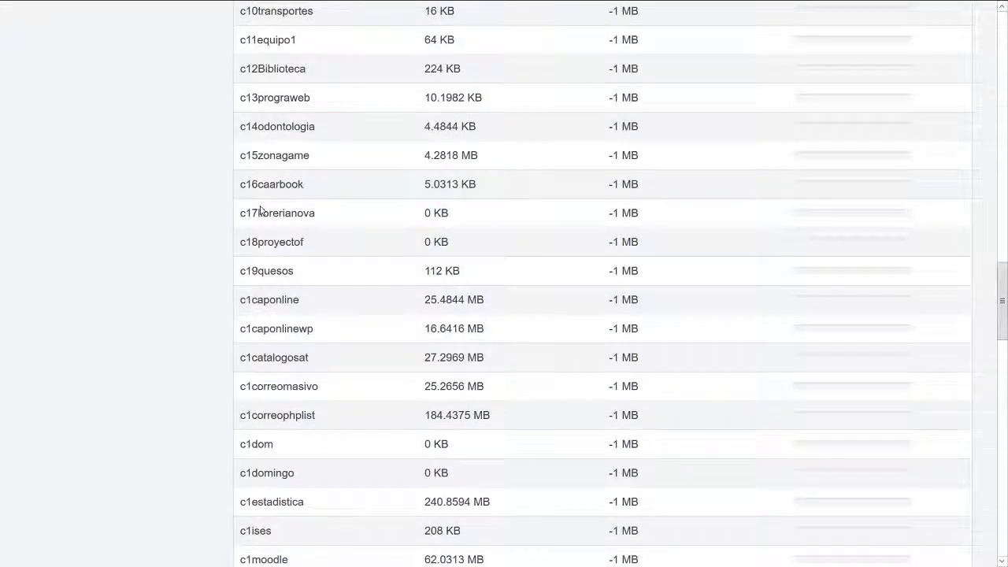
scroll(262, 209, up, 15)
scroll(262, 209, up, 2)
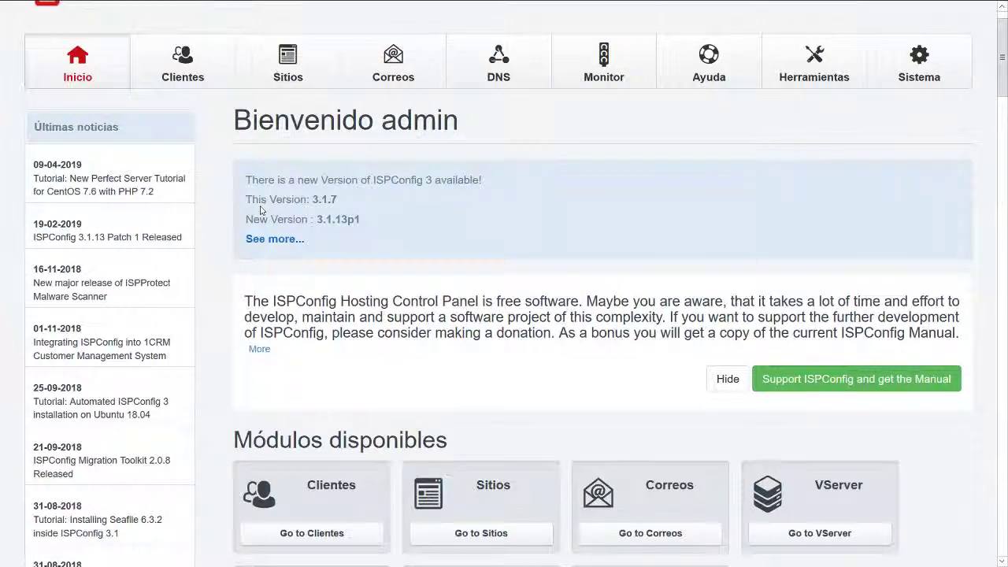
scroll(261, 209, down, 7)
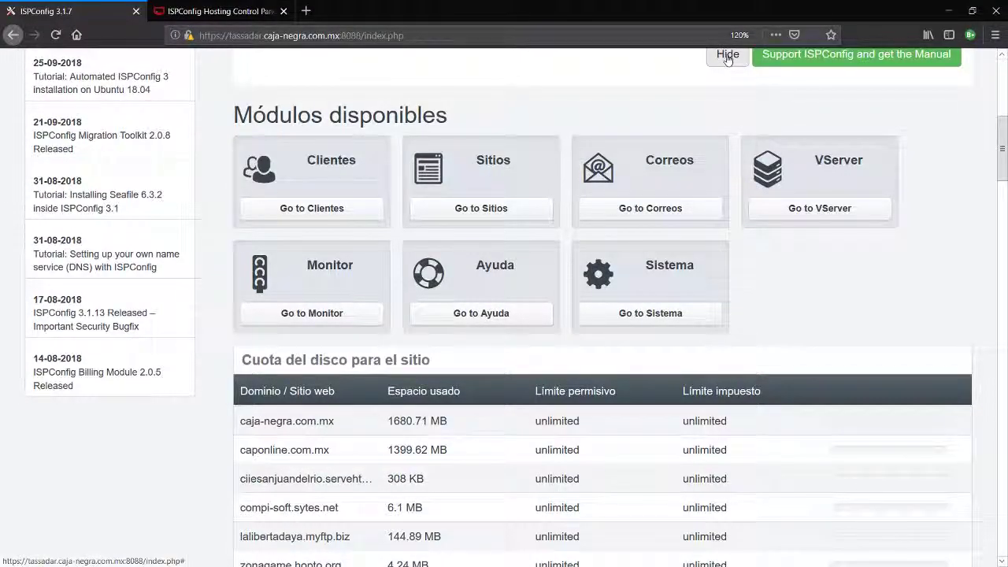
click(728, 55)
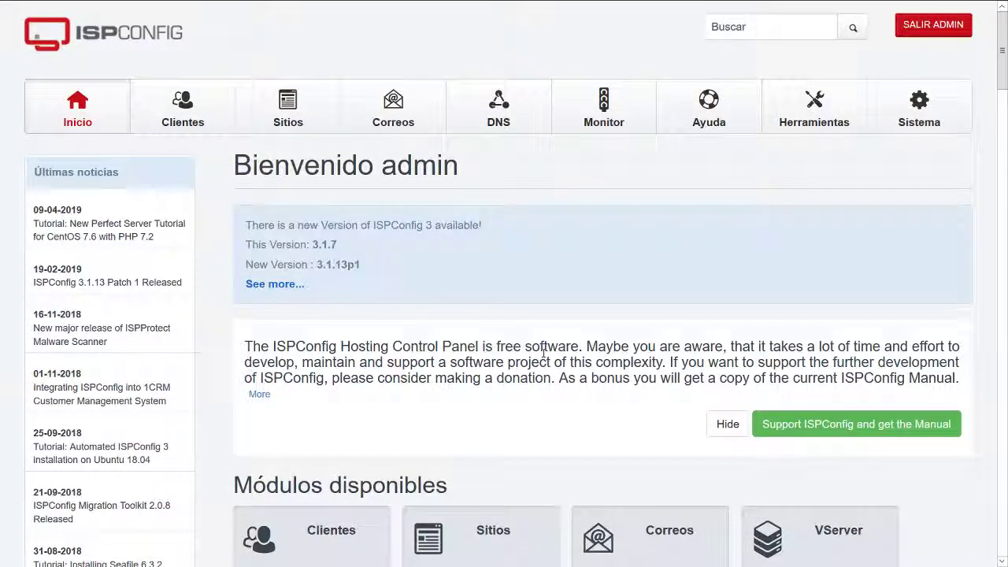
click(728, 425)
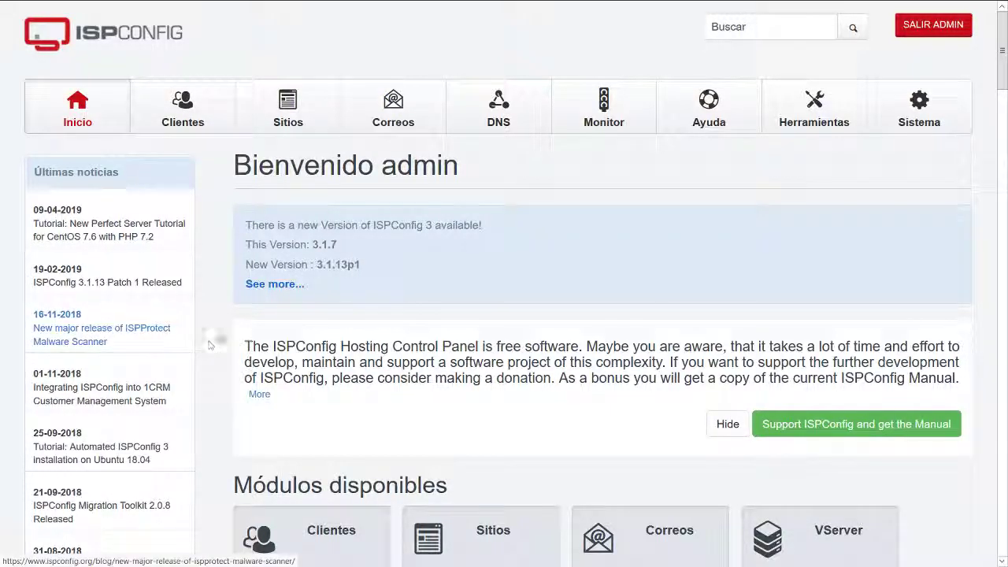
scroll(219, 337, down, 3)
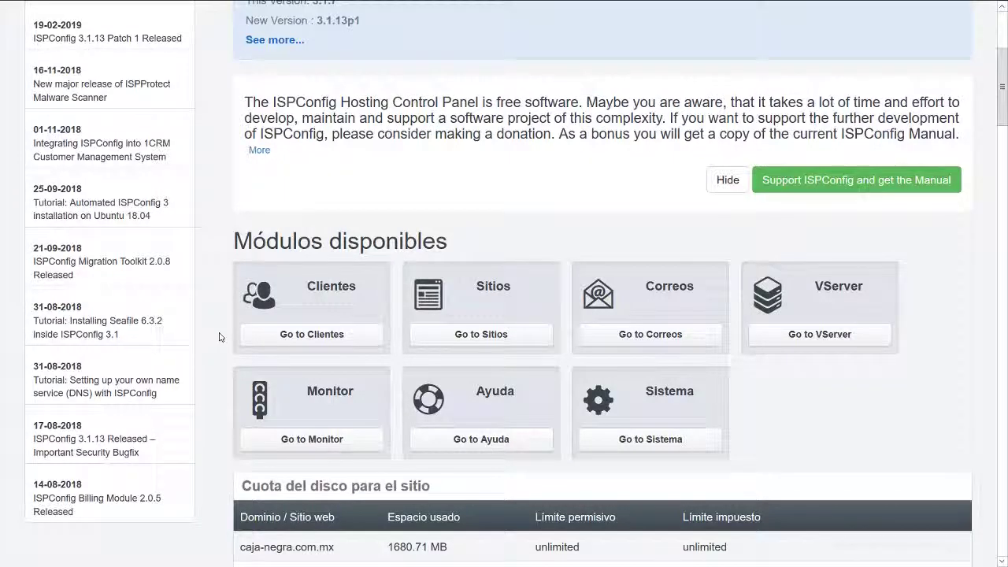
scroll(219, 337, down, 2)
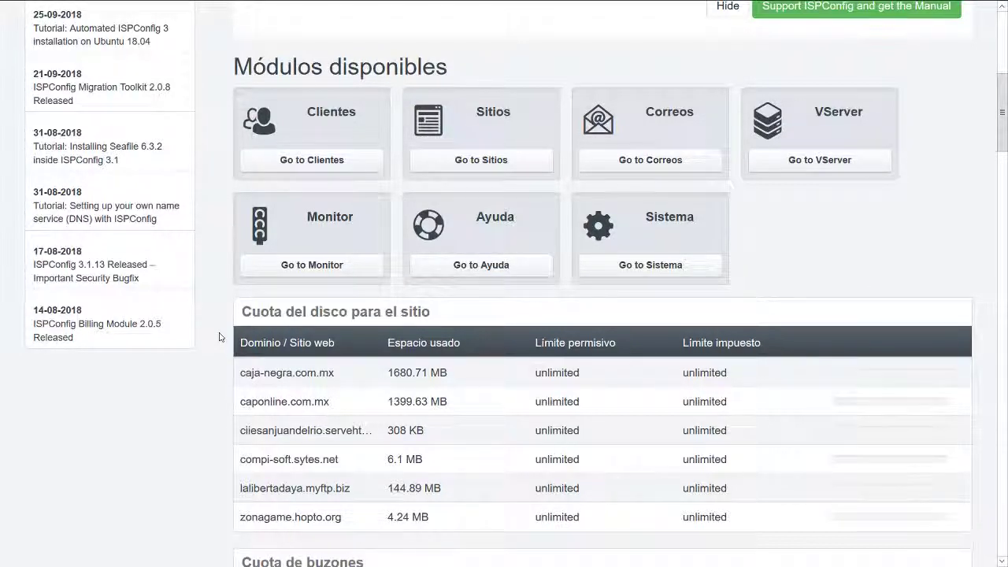
scroll(220, 337, down, 5)
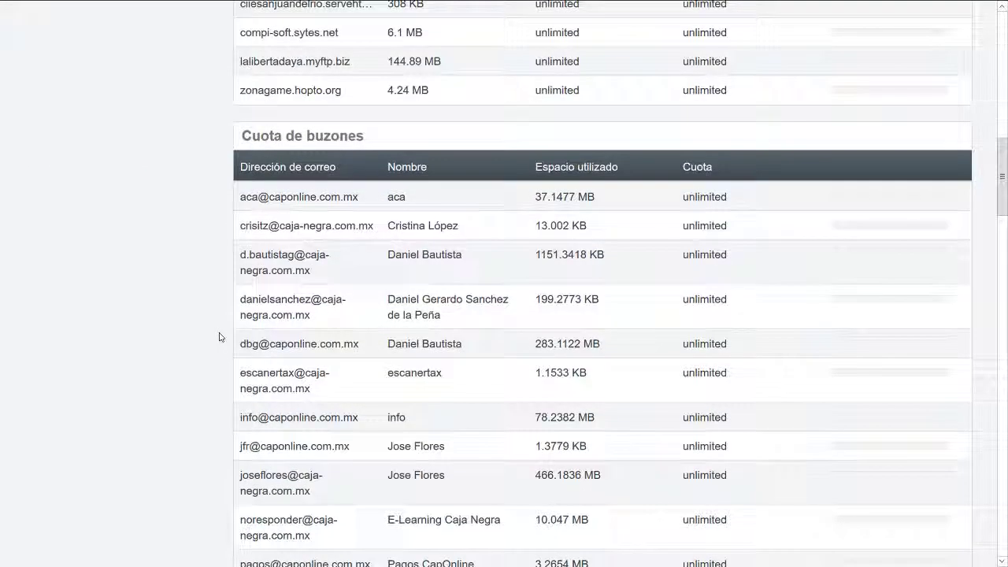
scroll(219, 335, up, 4)
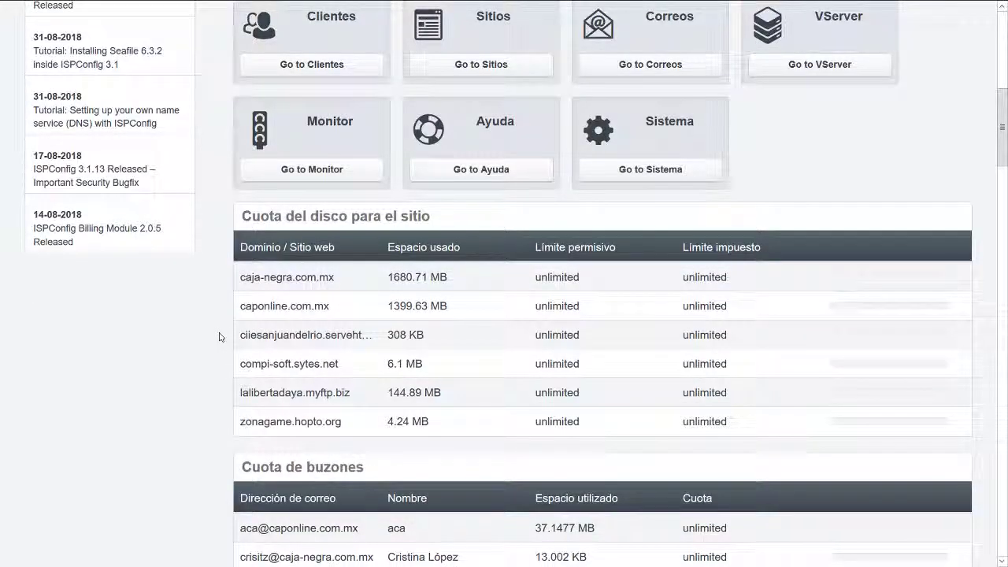
scroll(208, 293, down, 4)
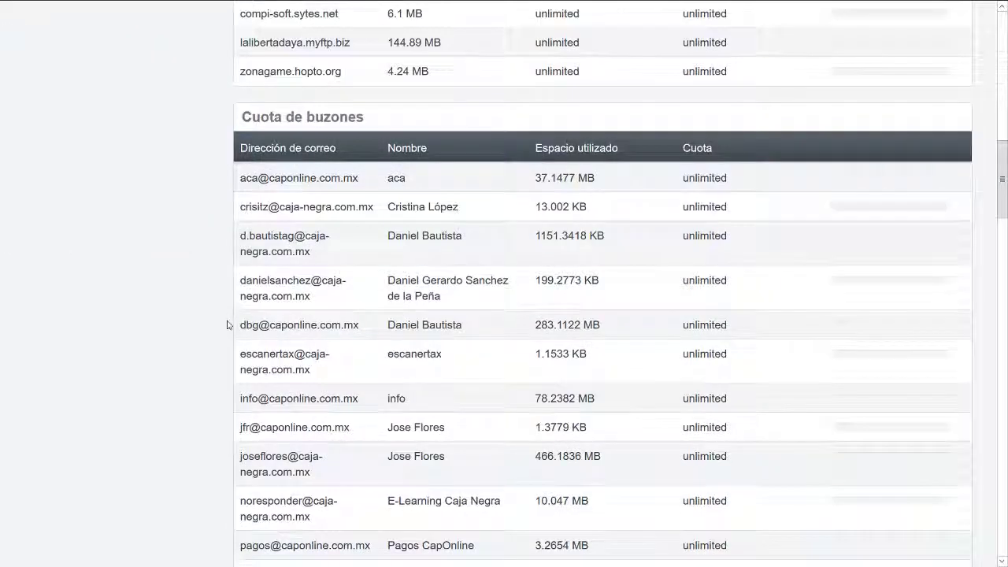
scroll(227, 324, down, 8)
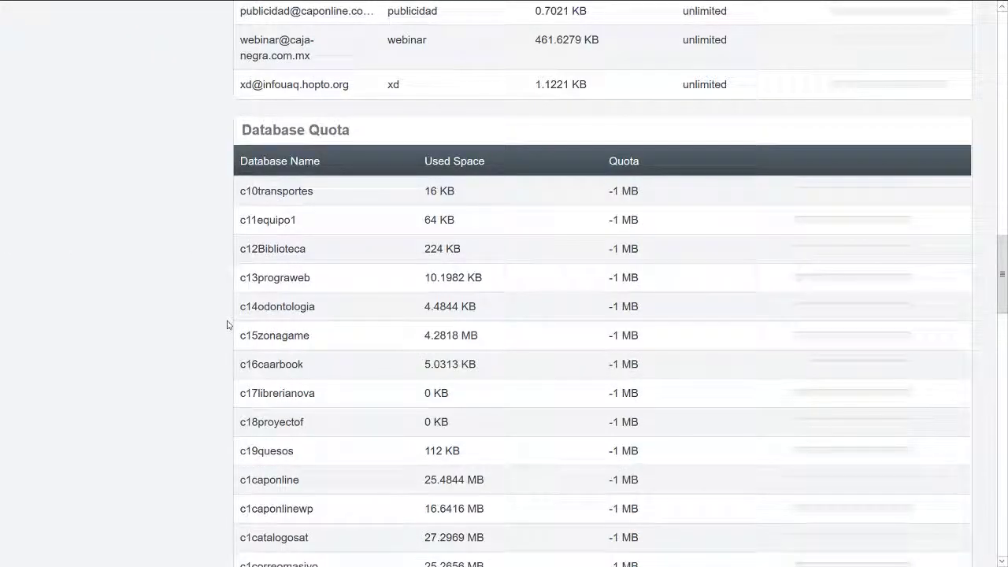
scroll(227, 324, down, 1)
scroll(226, 330, down, 10)
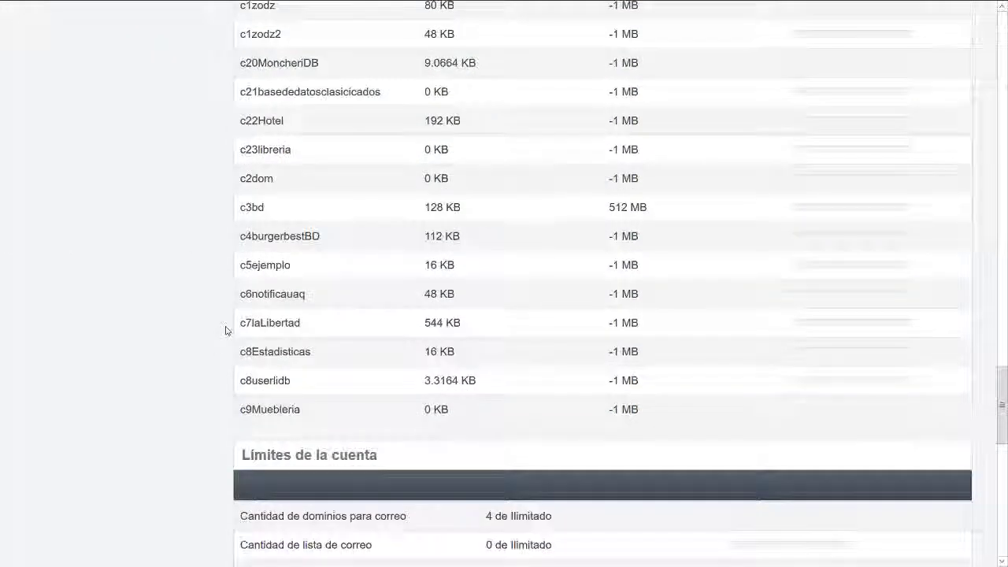
scroll(225, 330, down, 1)
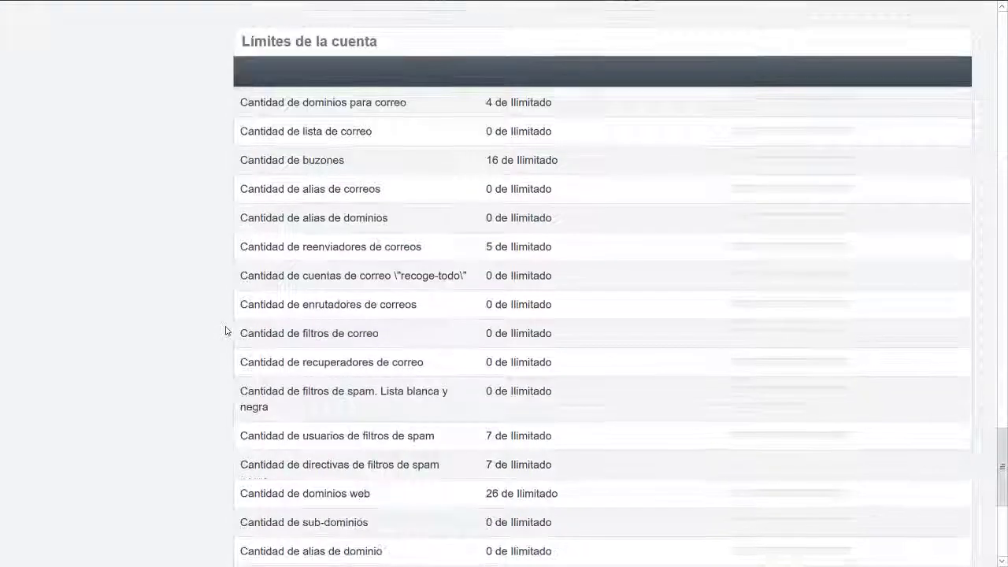
scroll(225, 330, down, 4)
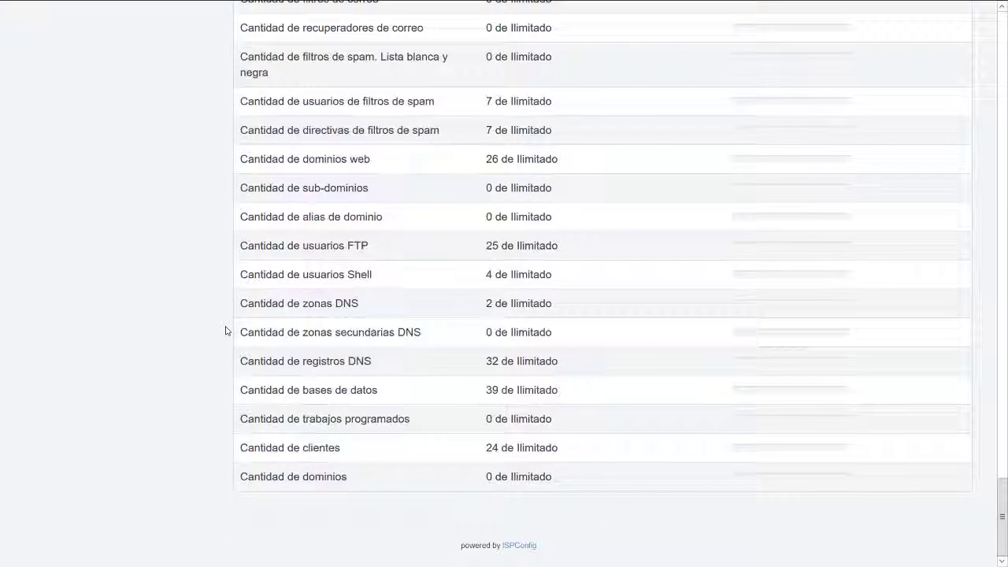
scroll(225, 330, up, 12)
scroll(225, 330, up, 15)
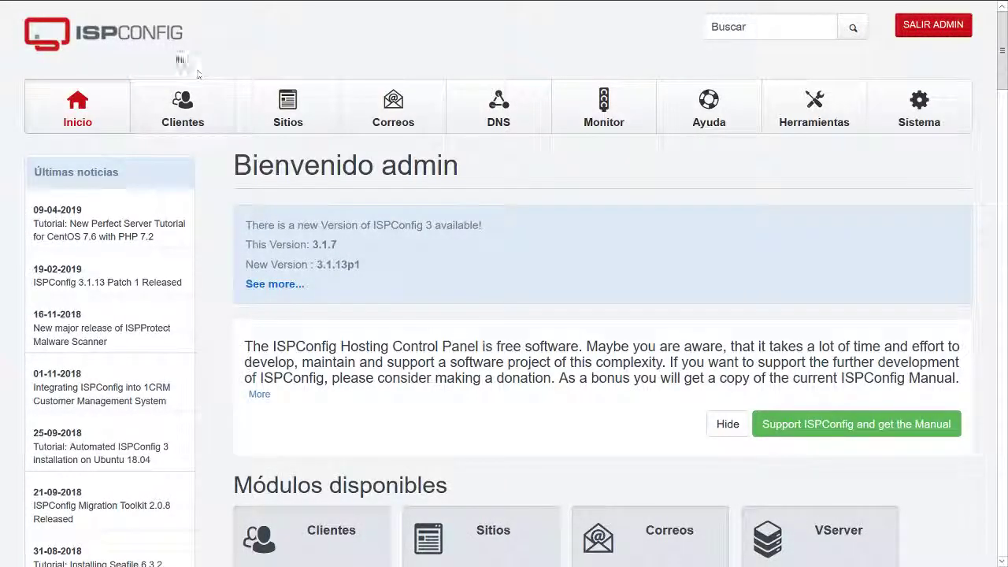
scroll(504, 315, down, 4)
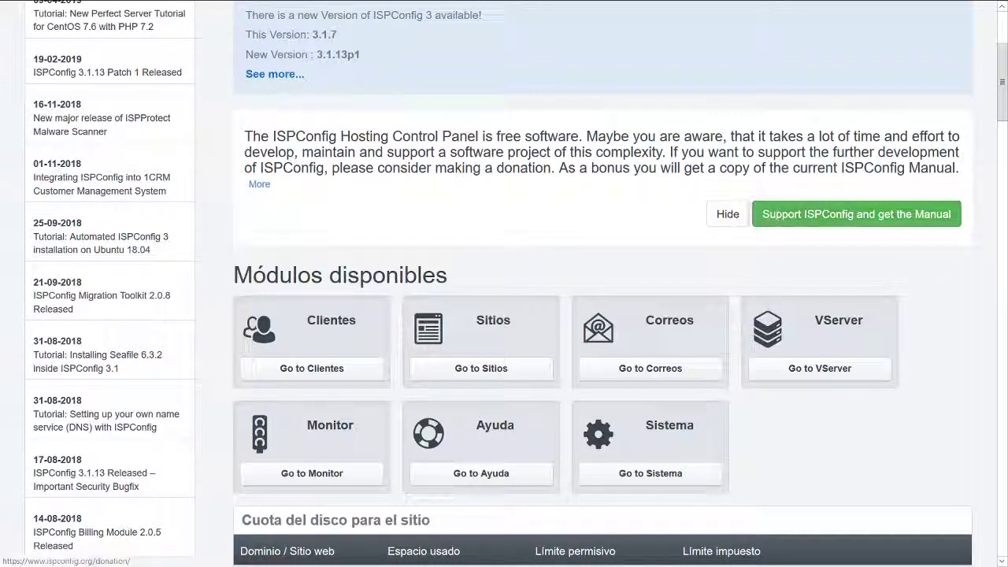
click(730, 217)
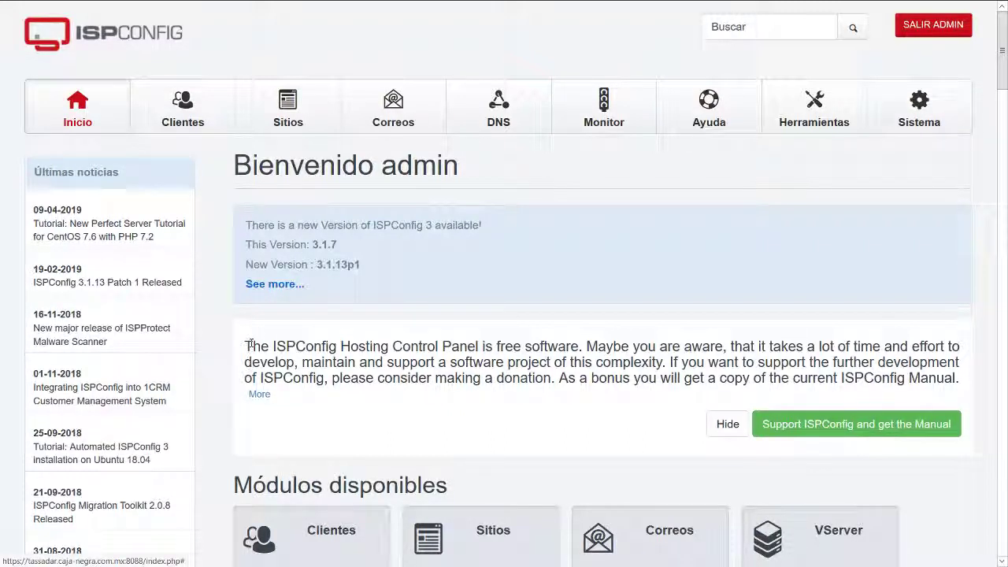
drag(249, 347, 553, 379)
click(514, 406)
scroll(513, 406, down, 5)
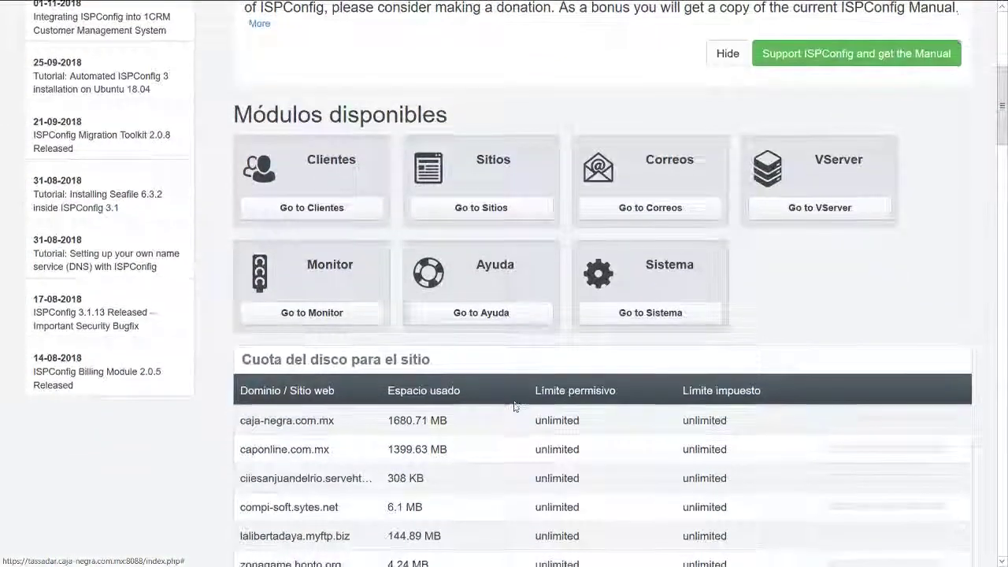
scroll(266, 214, up, 5)
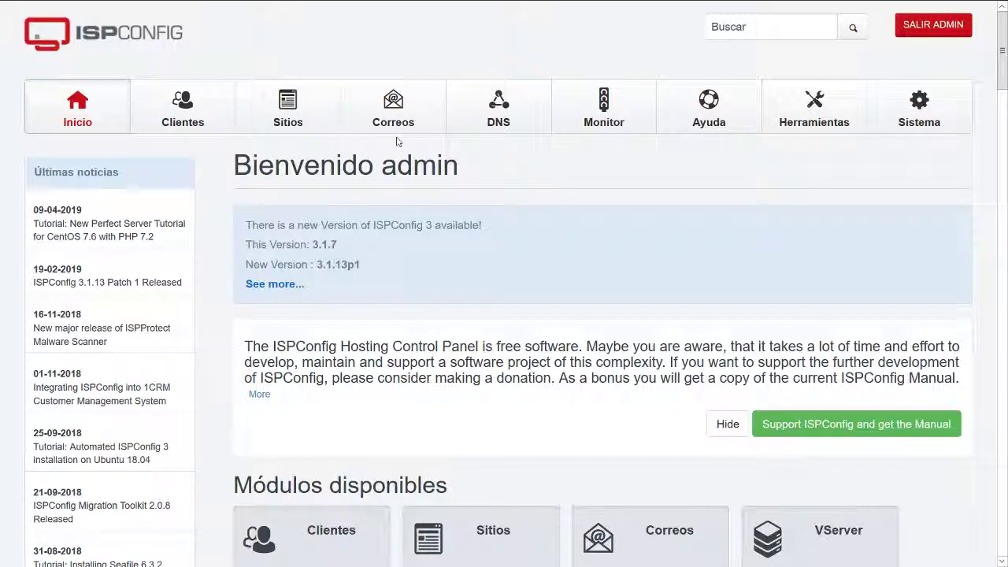
key(ctrl+plus)
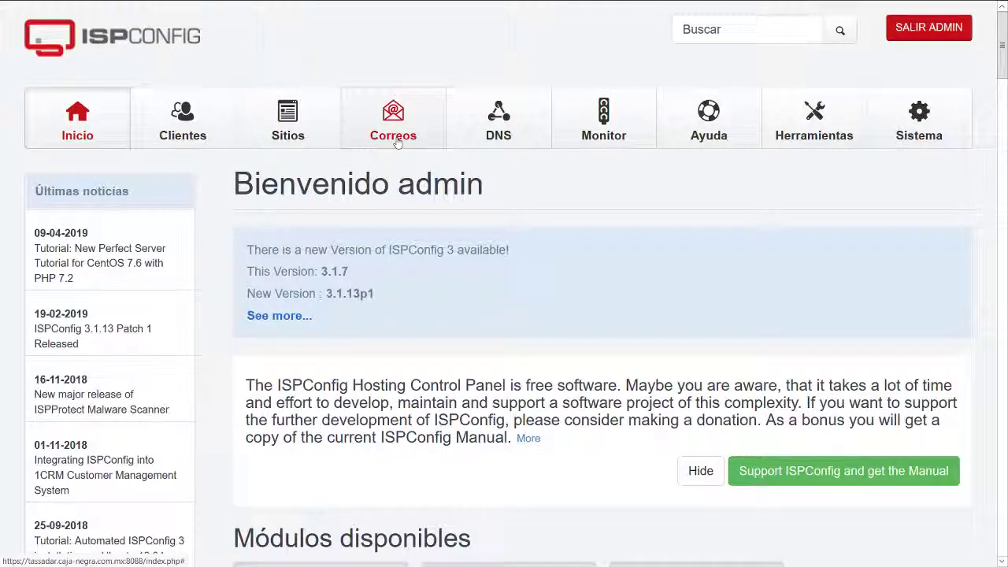
key(ctrl+plus)
key(ctrl+plus)
key(ctrl+plus)
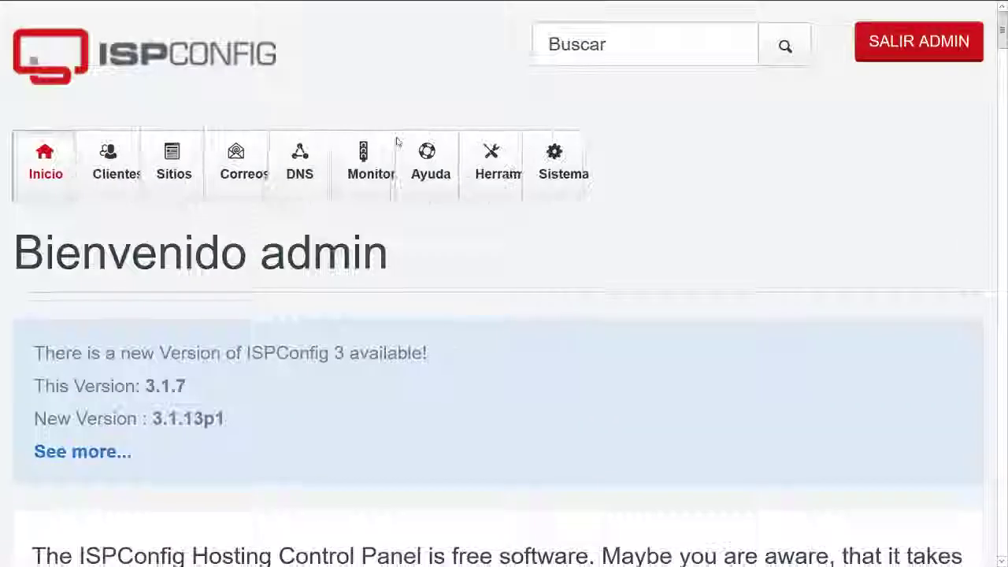
key(ctrl+plus)
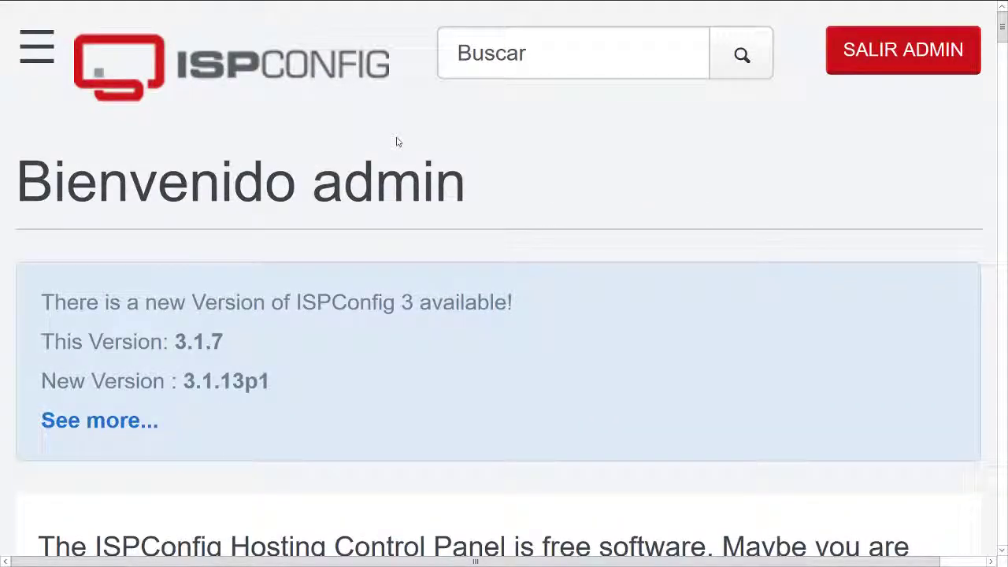
click(36, 50)
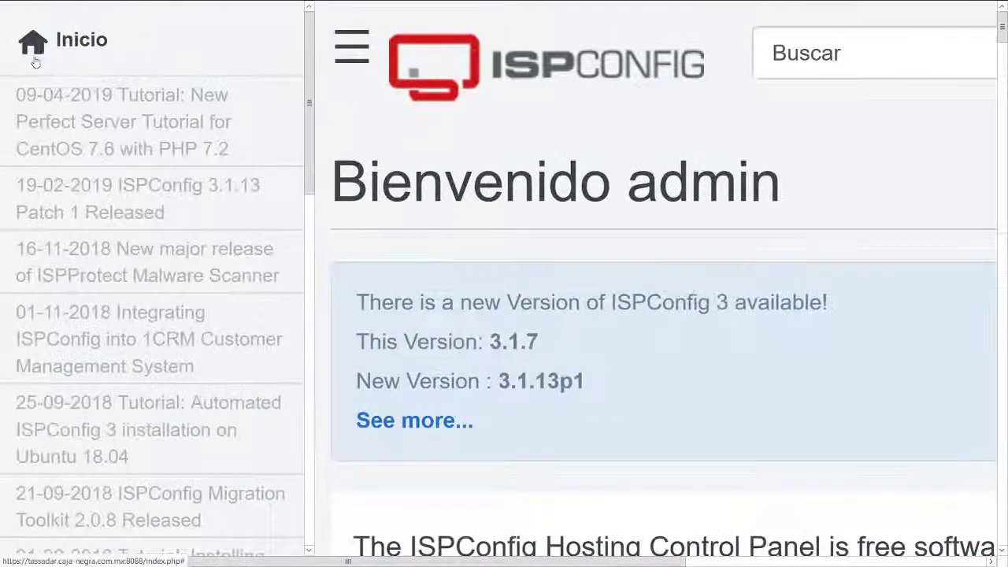
scroll(169, 229, down, 6)
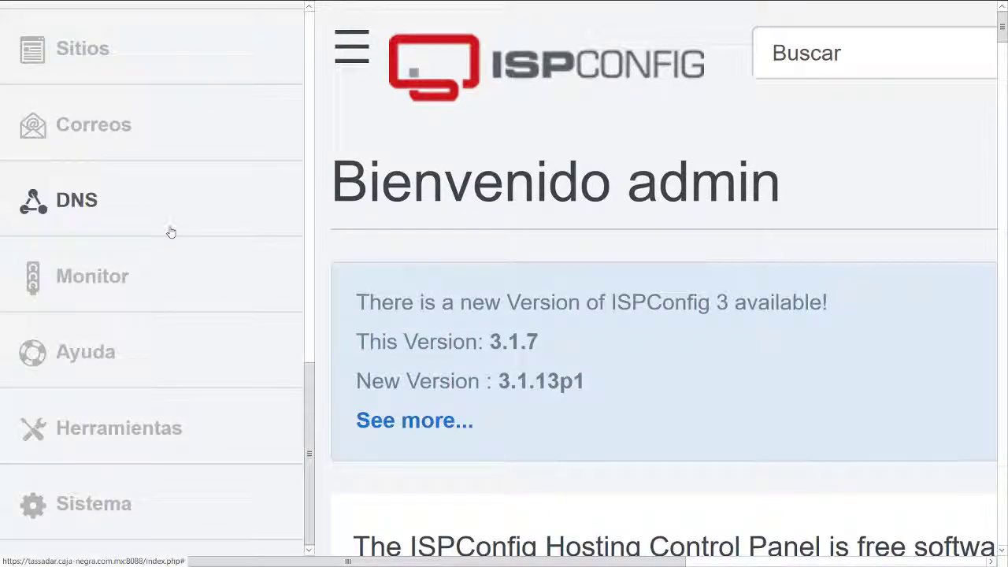
scroll(170, 232, up, 2)
scroll(171, 233, up, 1)
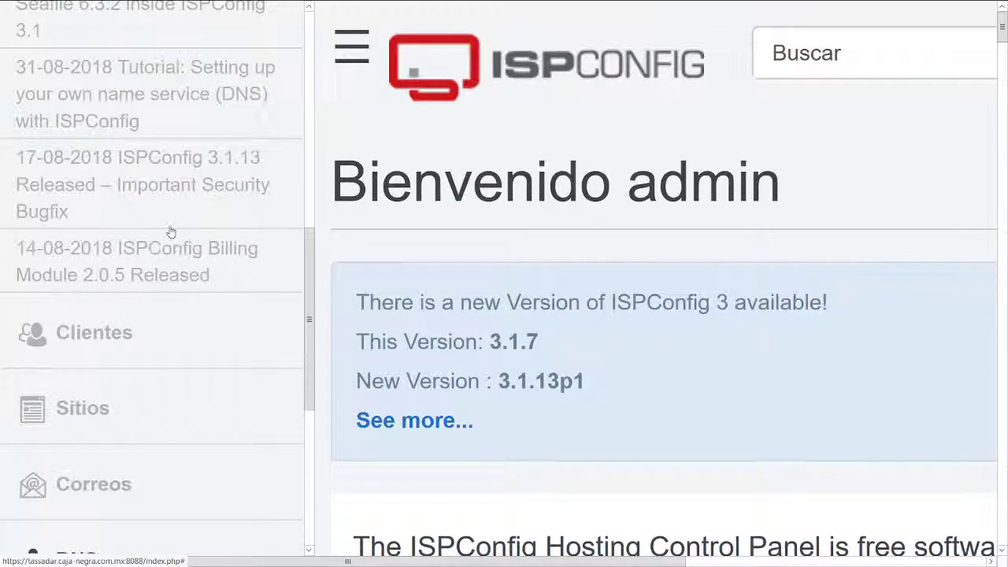
scroll(170, 230, down, 2)
scroll(268, 246, up, 9)
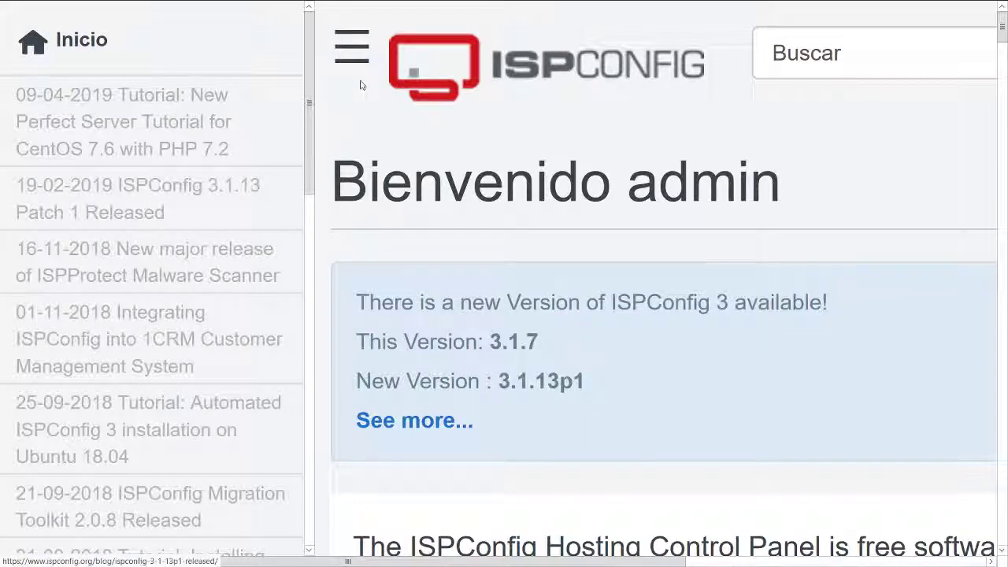
click(351, 55)
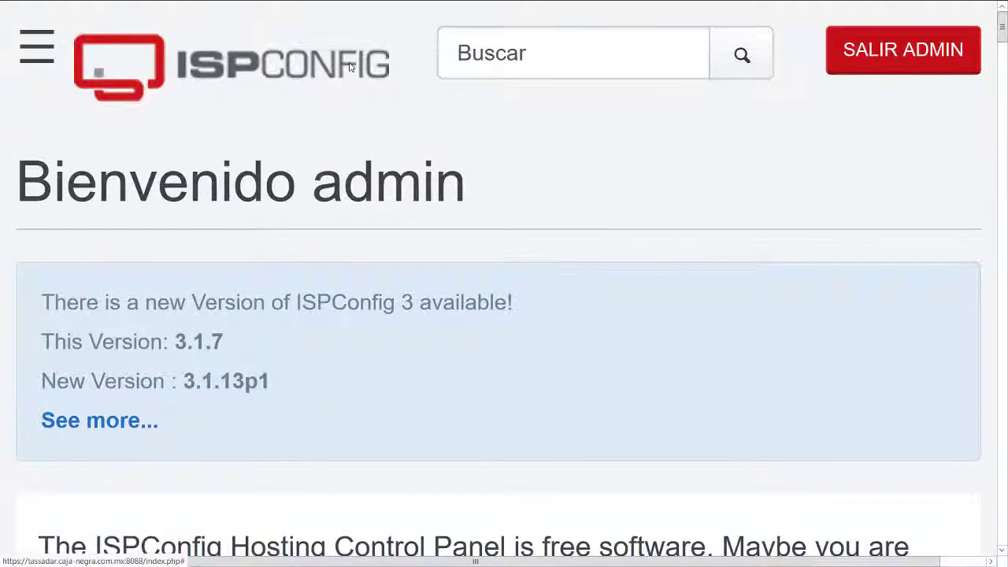
key(ctrl+minus)
key(ctrl+minus)
key(ctrl+minus)
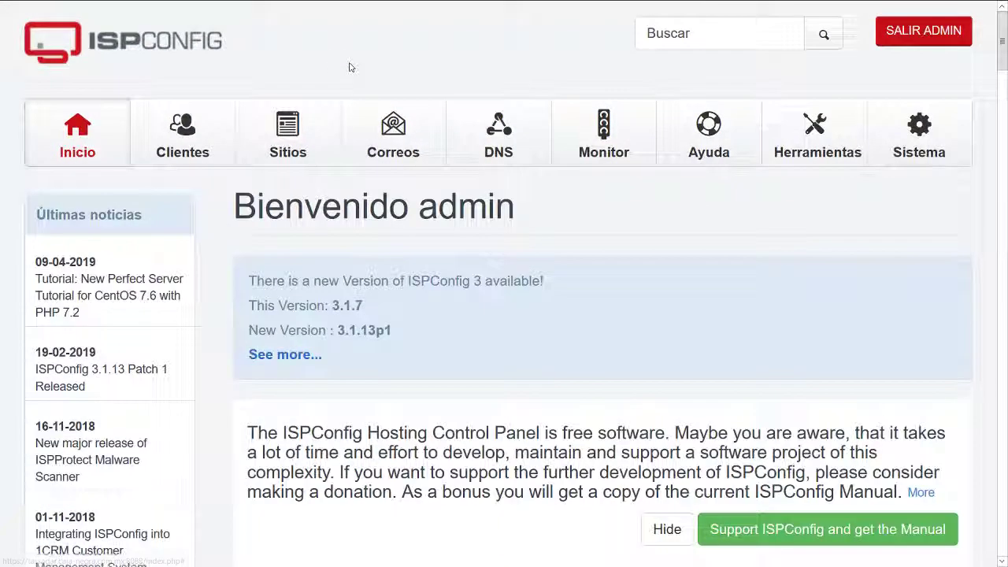
key(ctrl+minus)
mouse_move(433, 5)
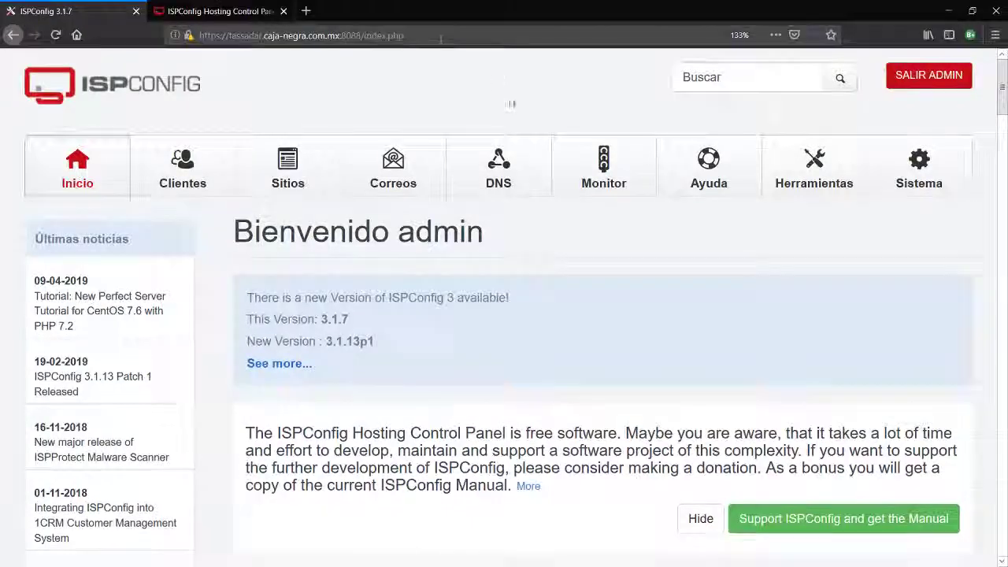
key(ctrl+minus)
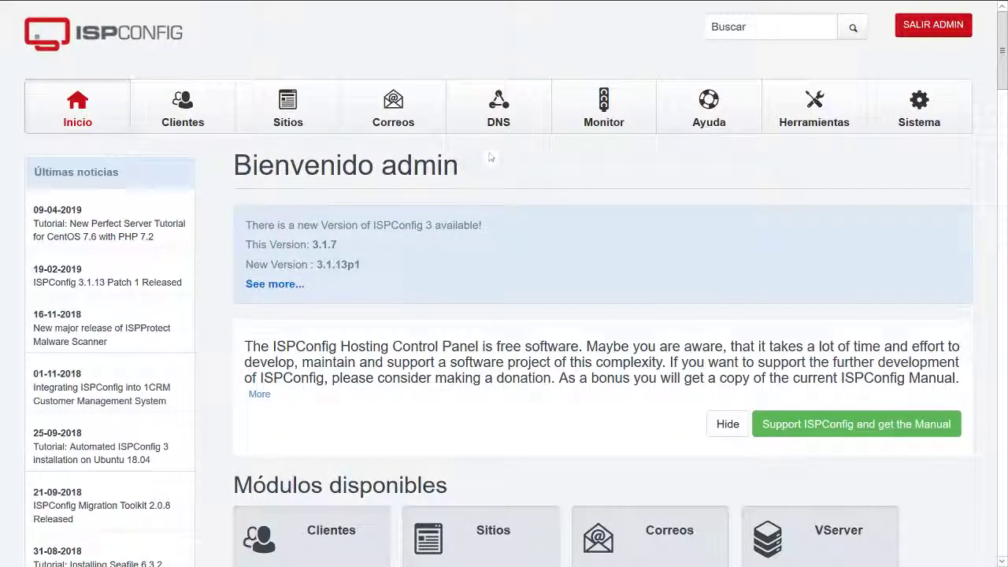
- Start a new client from the Clientes list and scroll through the empty form
click(197, 118)
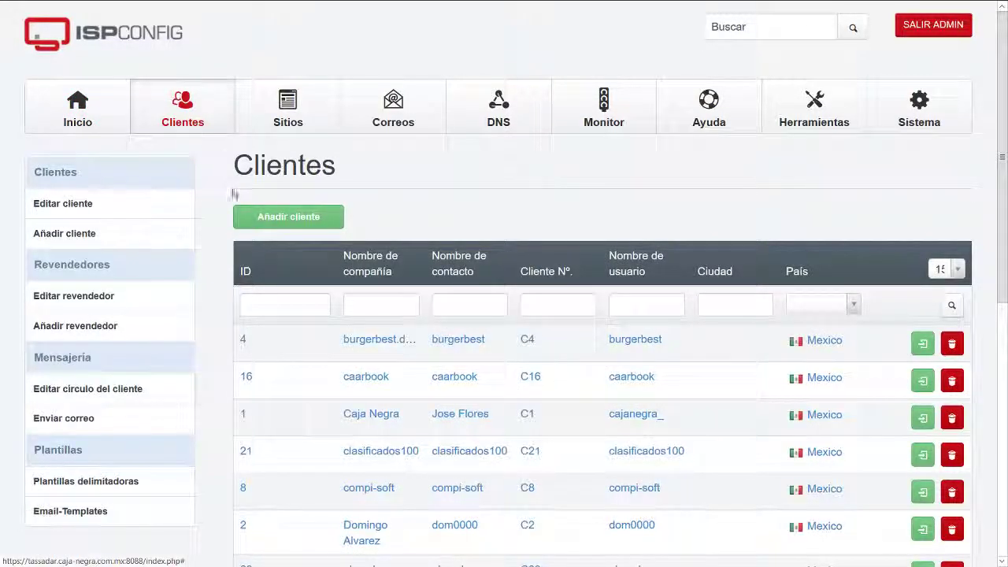
click(286, 217)
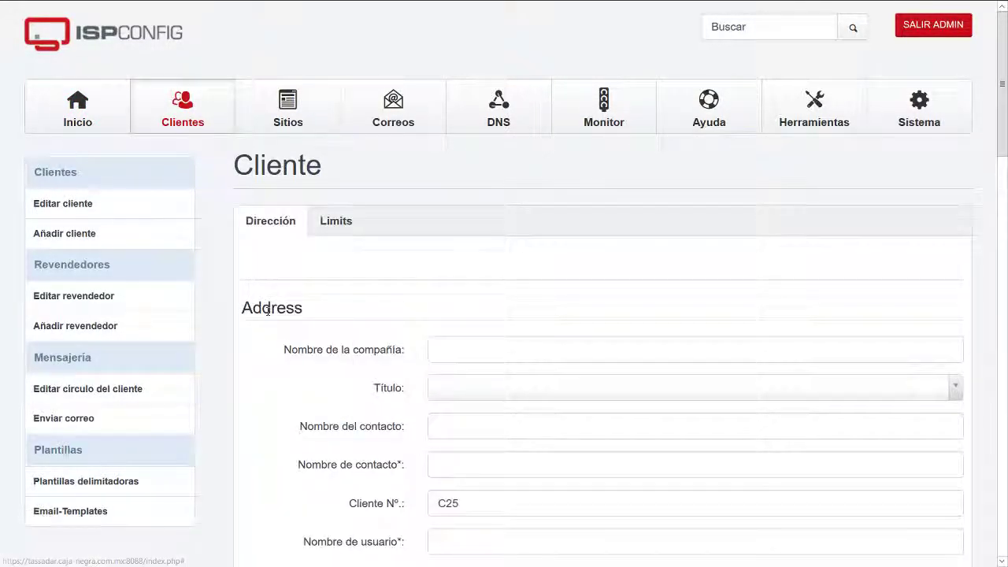
scroll(268, 315, down, 2)
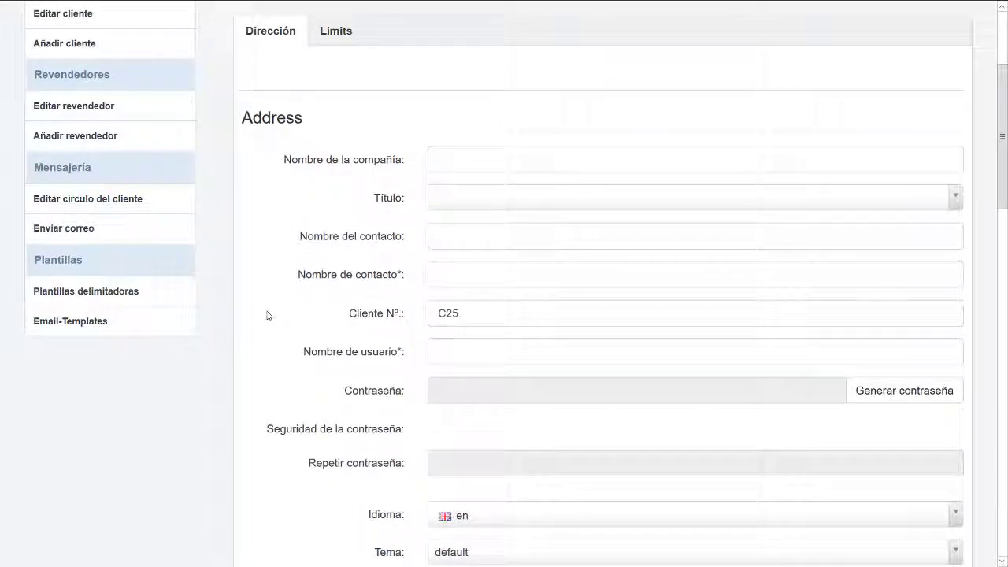
scroll(266, 315, down, 6)
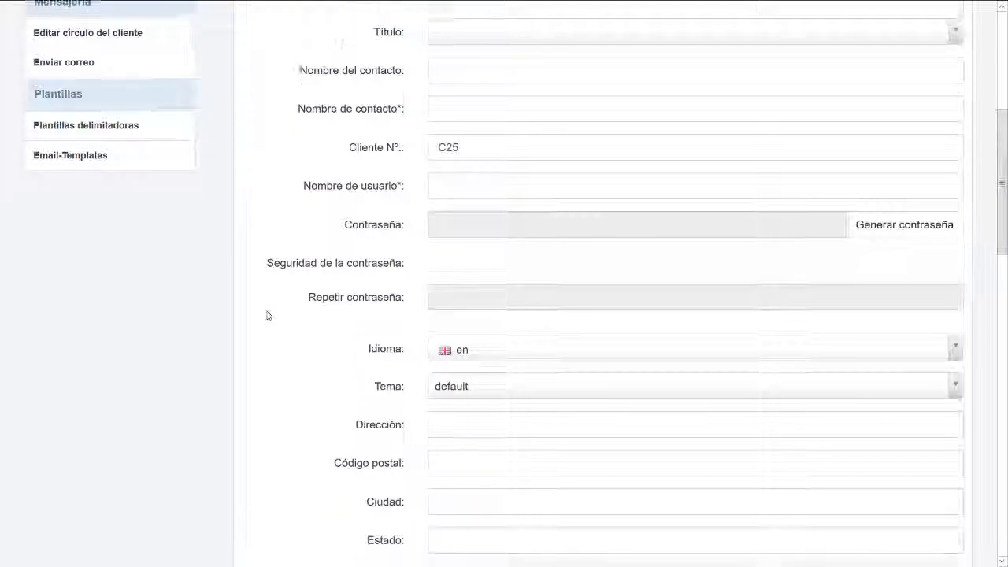
scroll(267, 315, up, 8)
scroll(268, 311, down, 5)
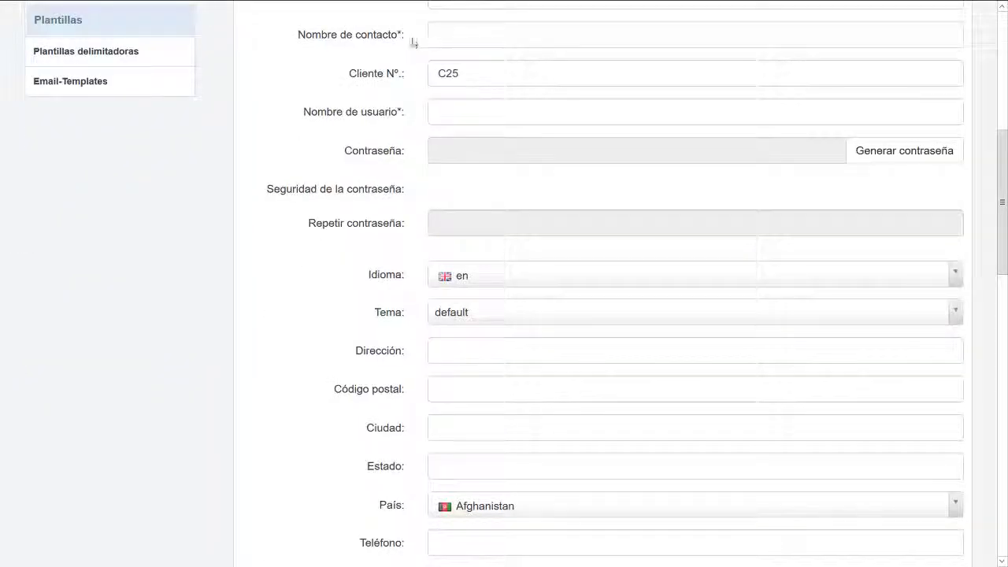
scroll(339, 156, down, 5)
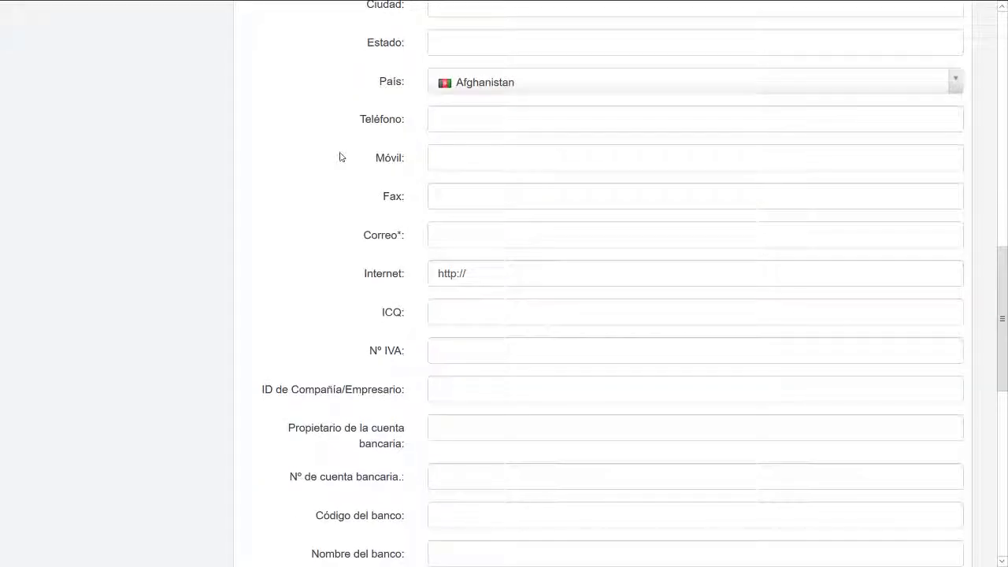
scroll(339, 156, down, 7)
scroll(339, 156, up, 1)
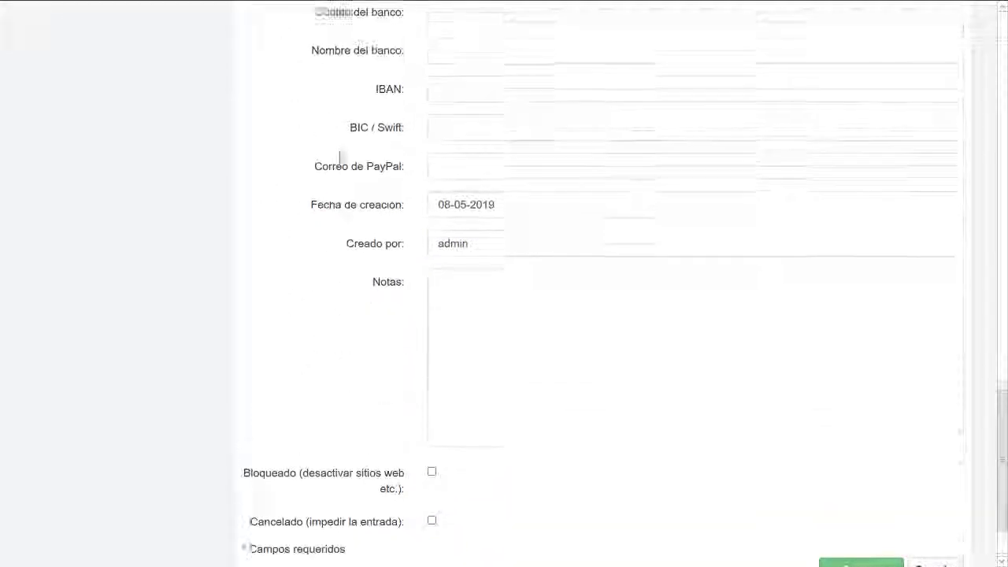
- Focus the BIC / Swift field, switch to Limits, then visit limit templates and the Websites list
click(463, 168)
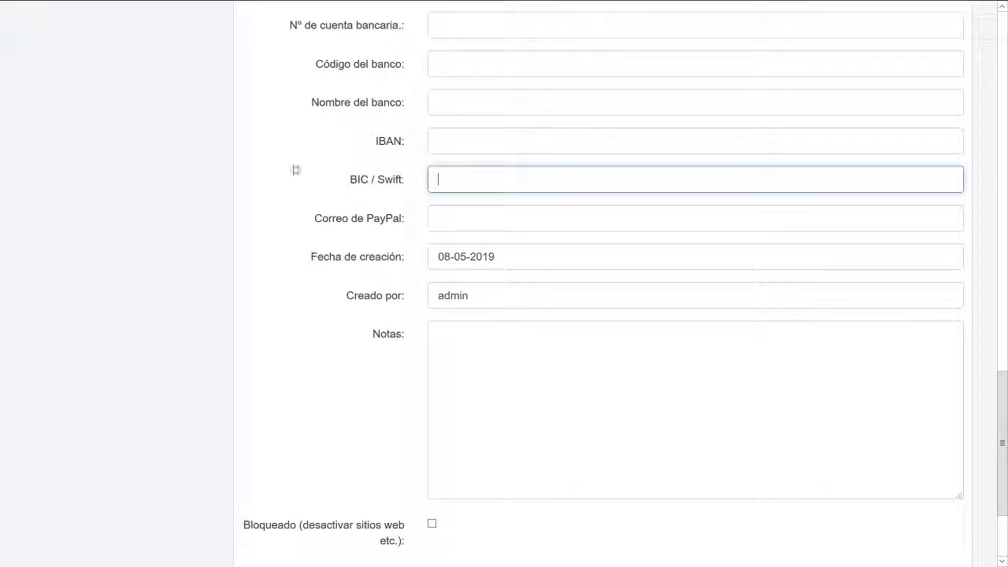
scroll(293, 169, up, 10)
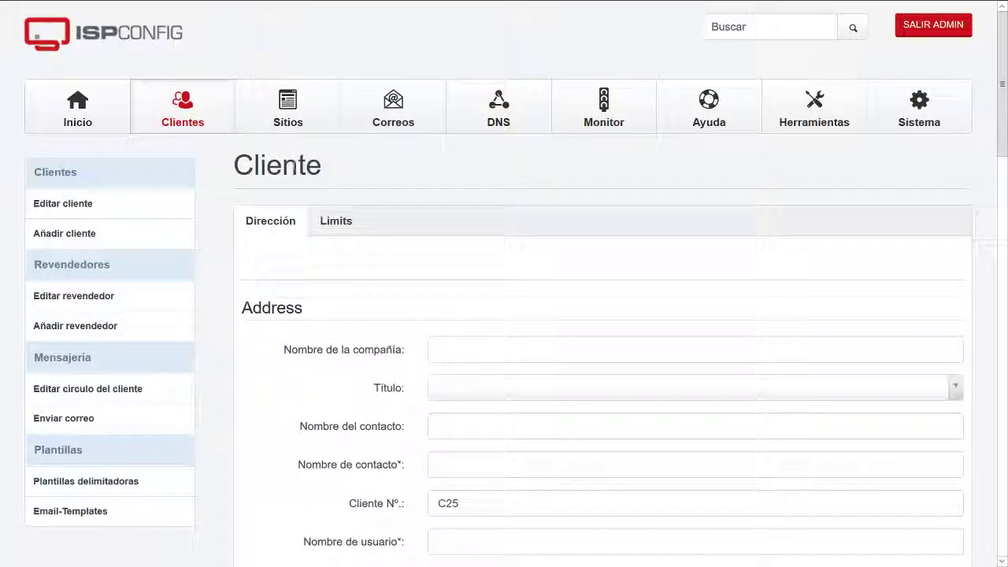
click(337, 224)
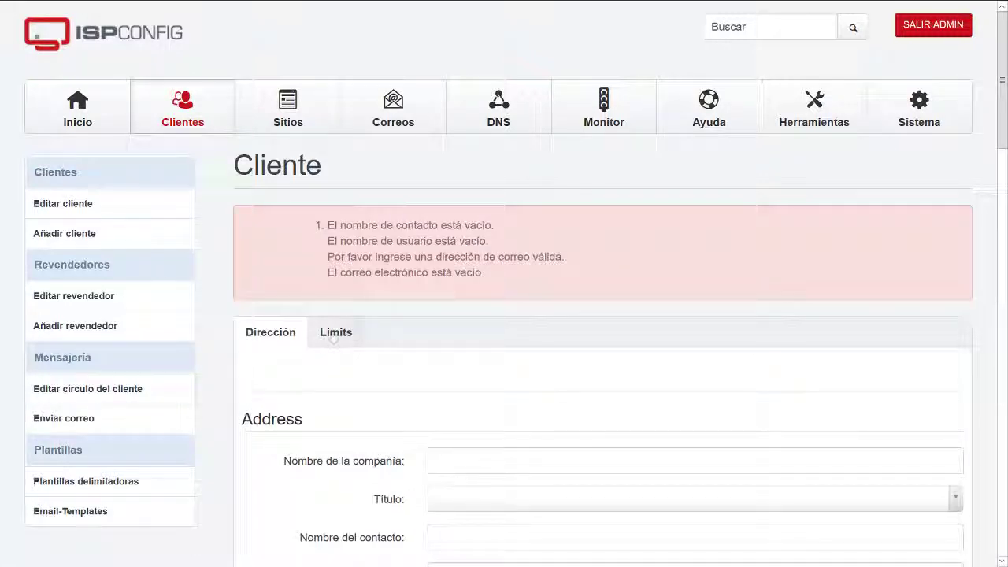
click(105, 484)
click(300, 95)
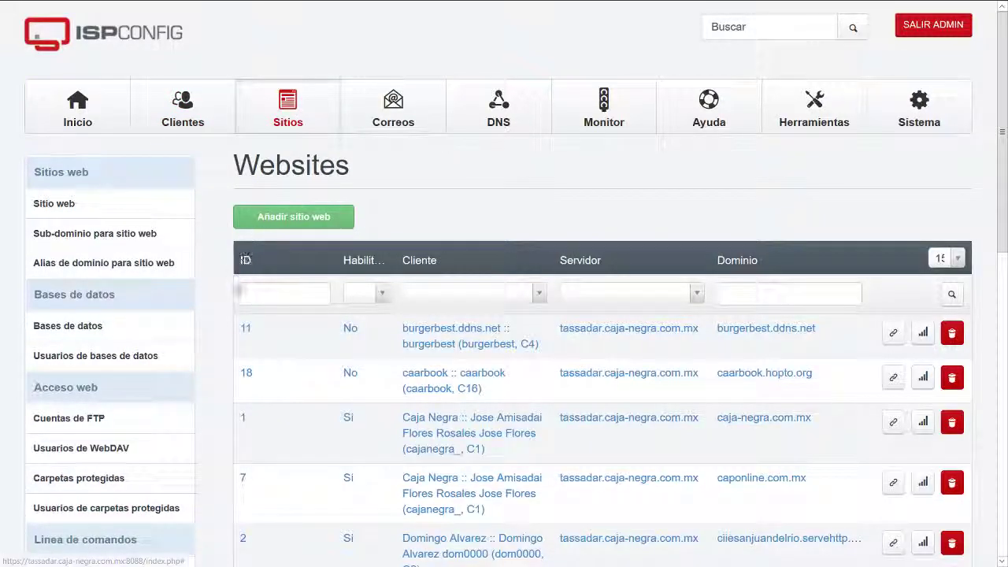
- Scroll the Websites list, glance at the mail domains list, then return to the Clients list
scroll(234, 315, down, 1)
scroll(234, 315, down, 5)
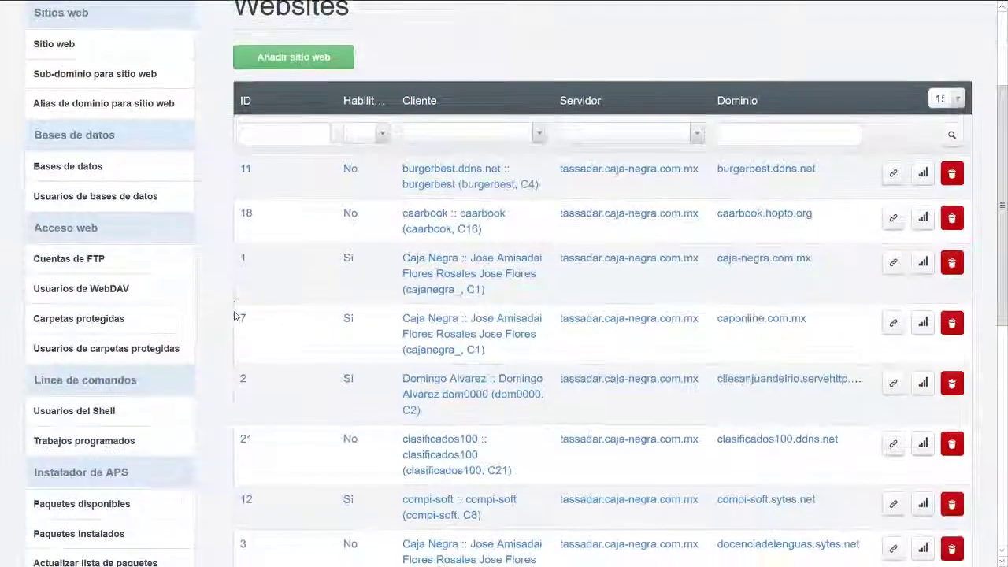
scroll(234, 315, up, 5)
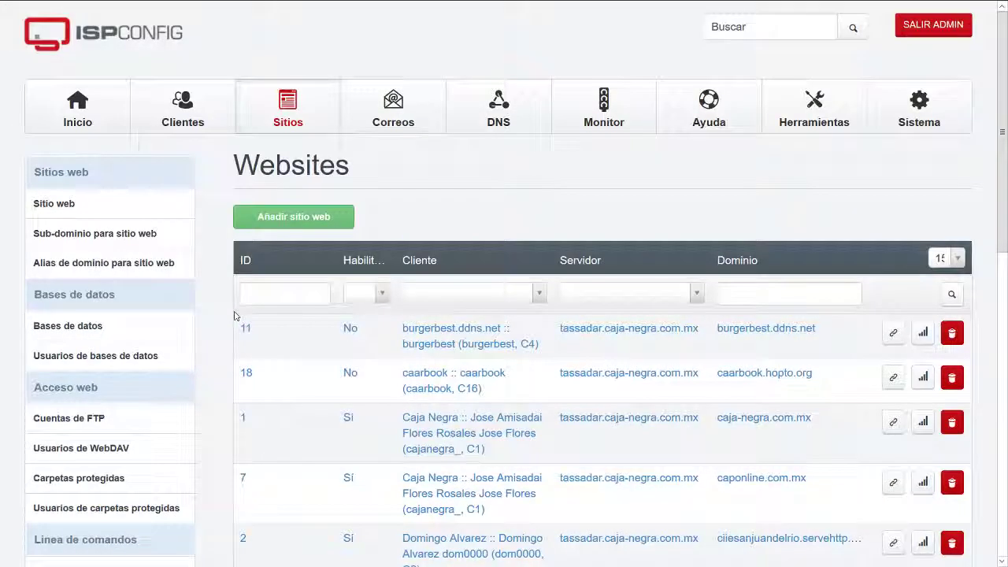
click(404, 119)
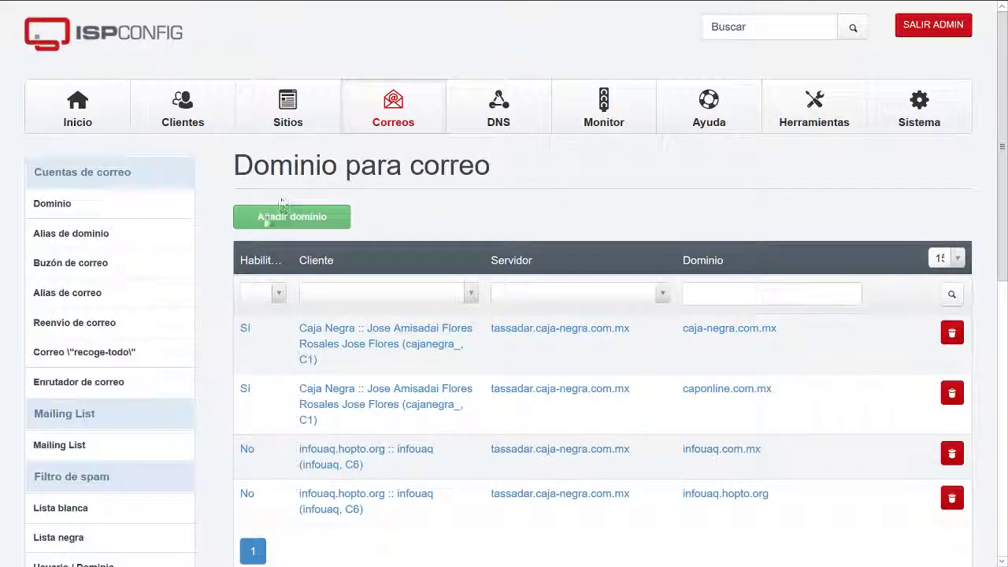
click(69, 214)
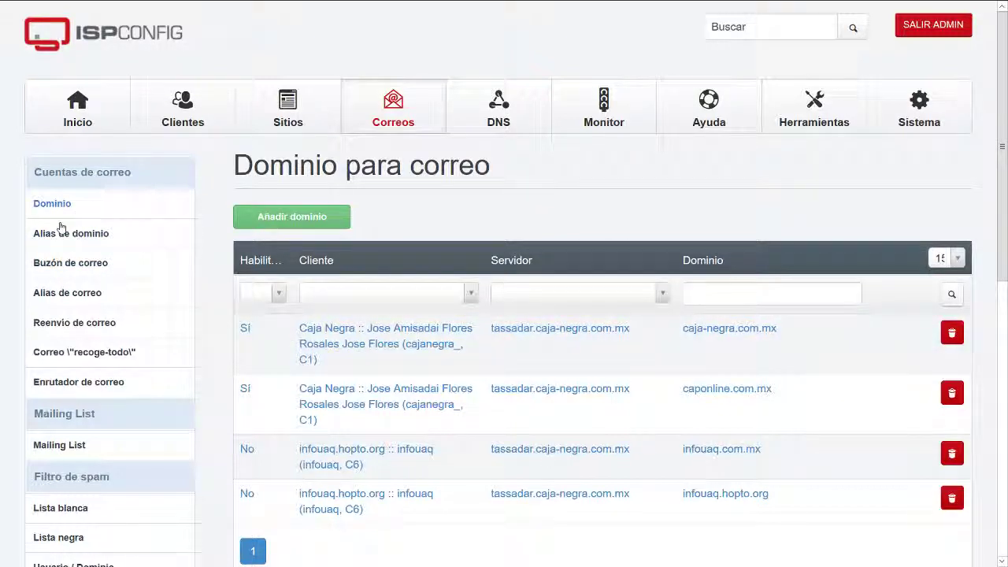
click(182, 116)
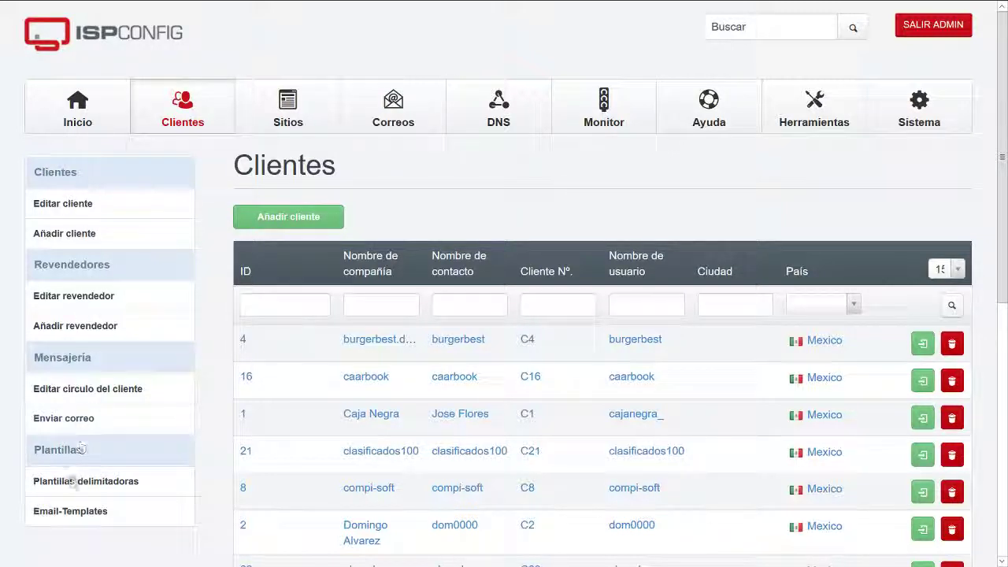
- Return to the Sitios Websites list and scroll through the hosted sites and back to the top
click(285, 125)
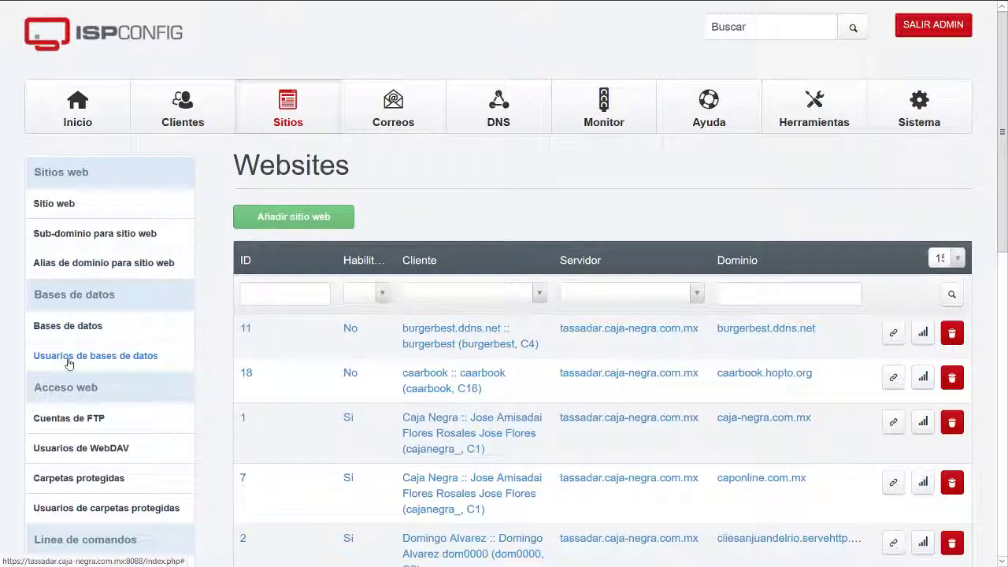
scroll(70, 360, down, 4)
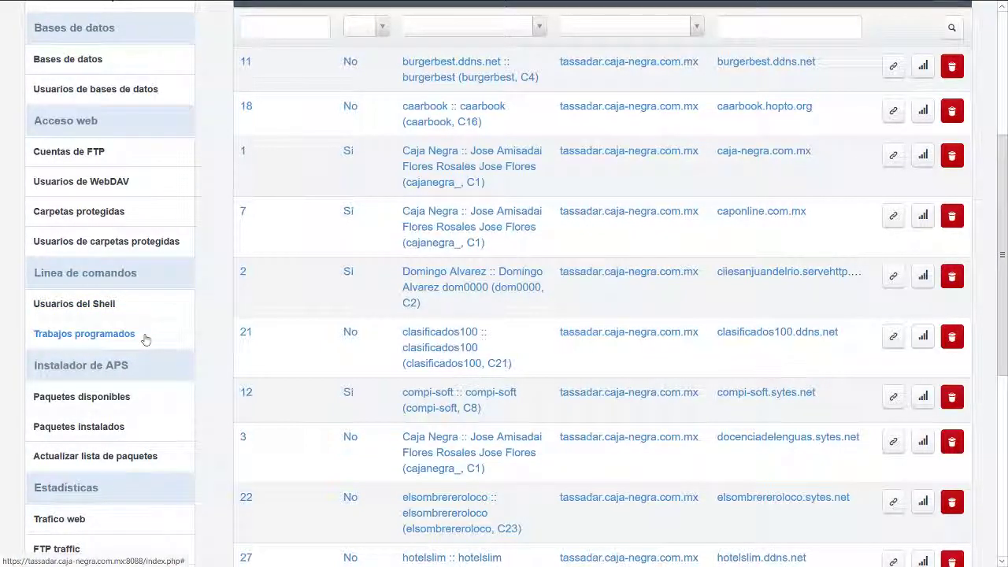
scroll(145, 339, down, 4)
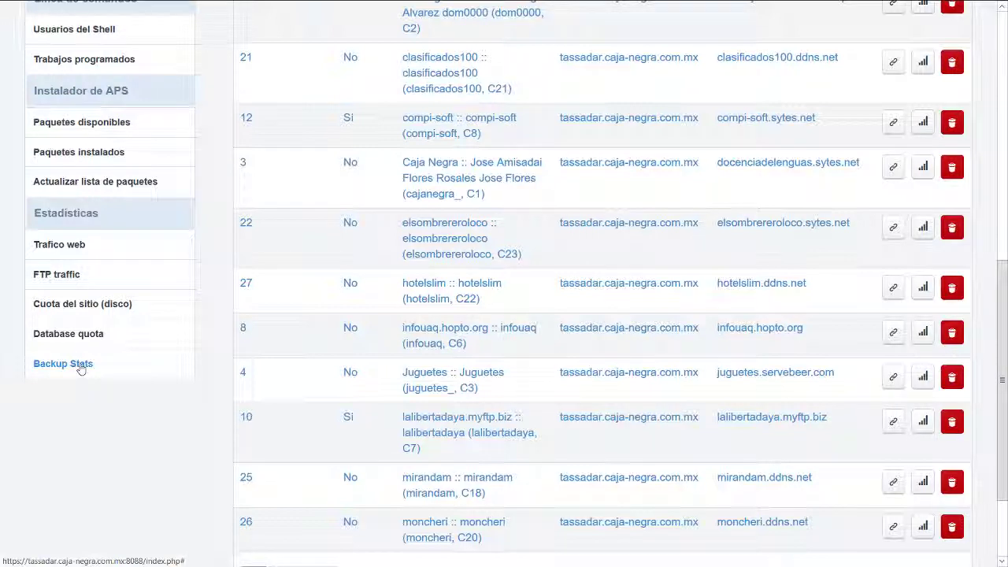
scroll(286, 254, up, 7)
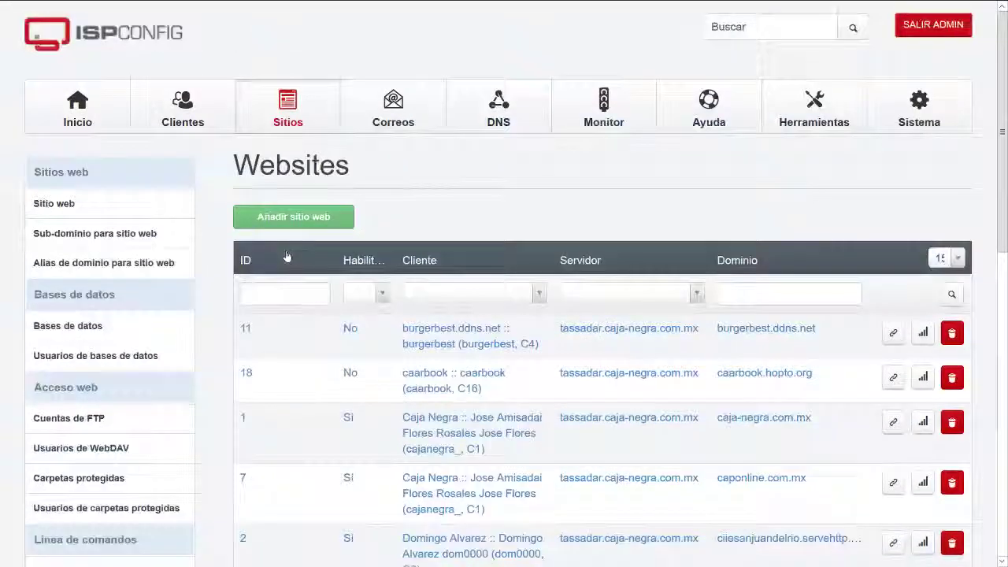
- Open the Correos mail domains list showing caja-negra.com.mx, caponline.com.mx and the infouaq domains
click(386, 113)
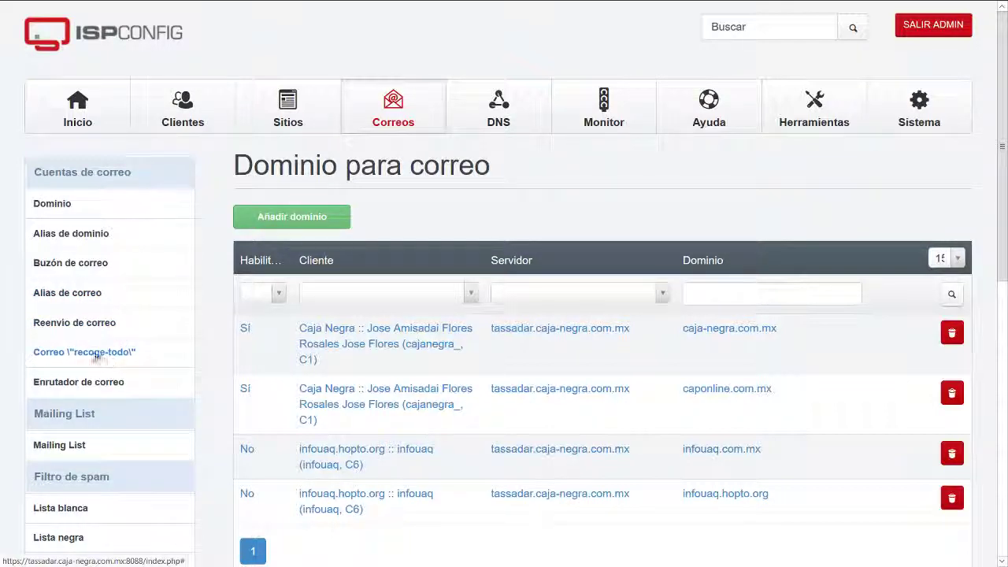
scroll(110, 355, down, 3)
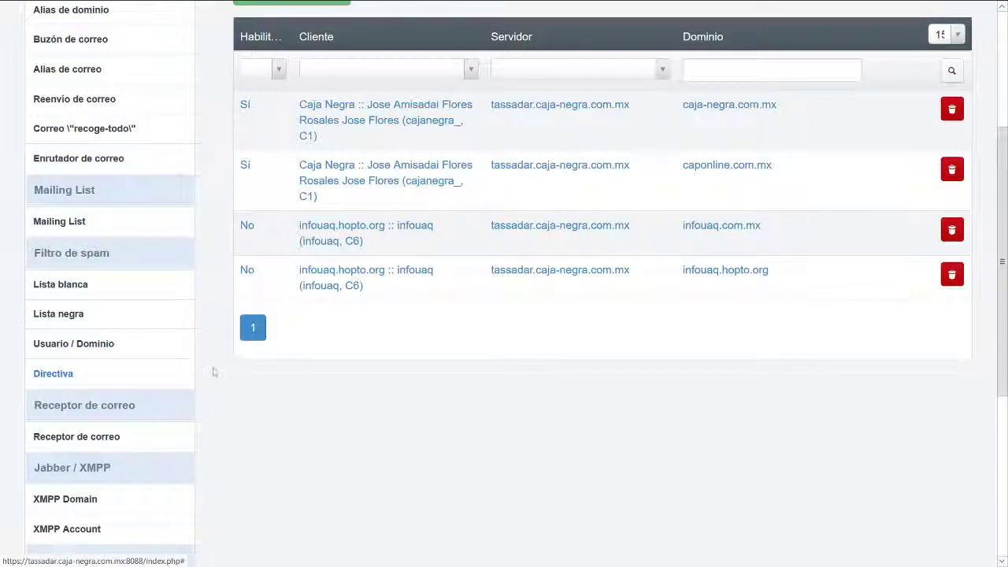
scroll(214, 371, down, 4)
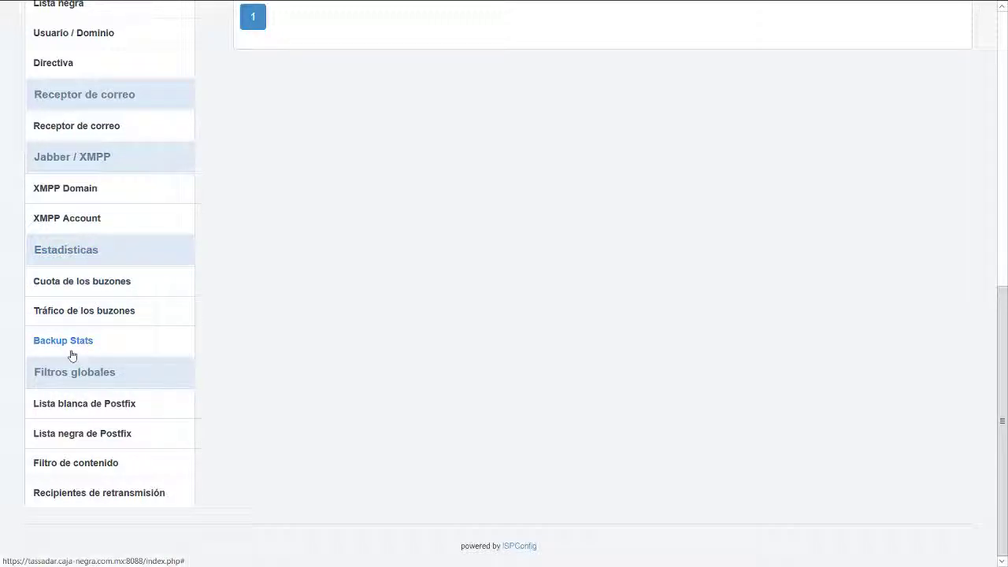
click(121, 416)
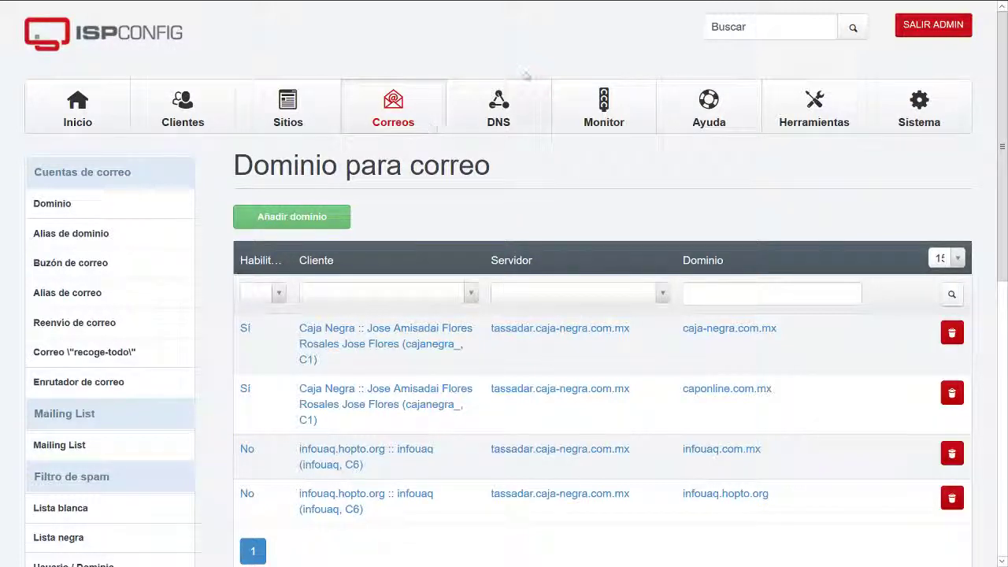
- View the DNS zones, then the Monitor system status for tassadar.caja-negra.com.mx
click(503, 114)
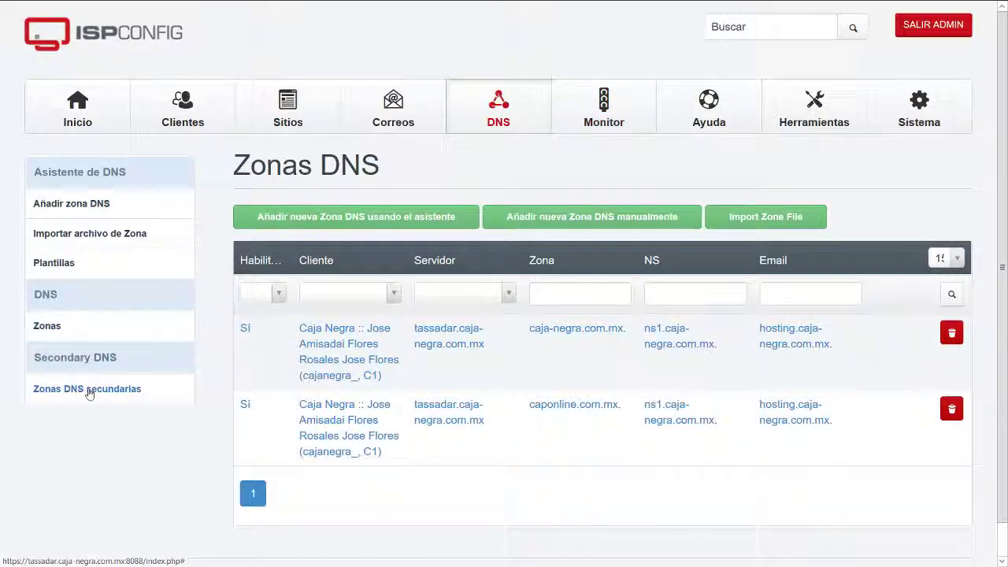
click(587, 106)
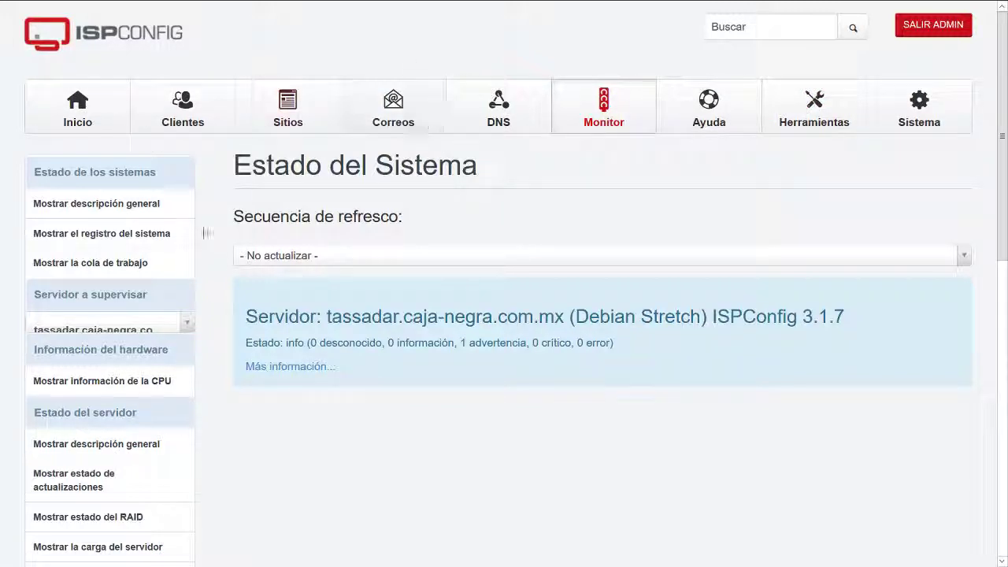
- Refresh the overview, note its 1 warning, check the system log, then open the detailed status report
click(130, 207)
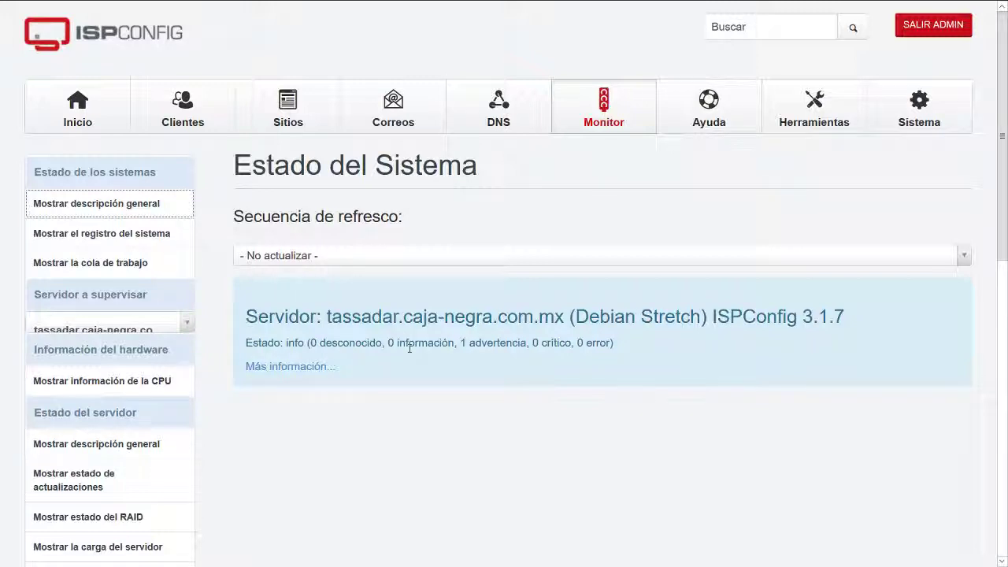
drag(463, 347, 528, 344)
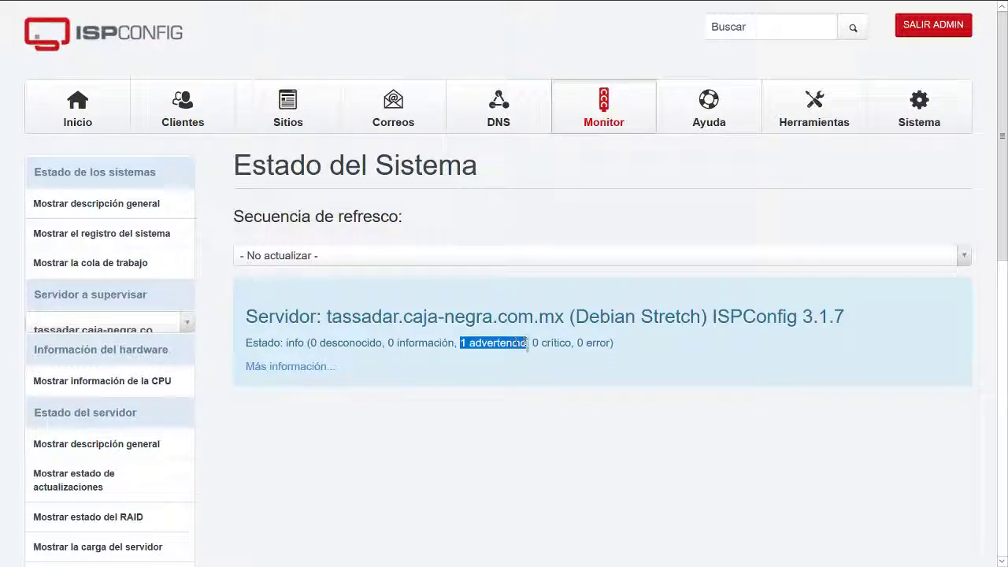
click(95, 239)
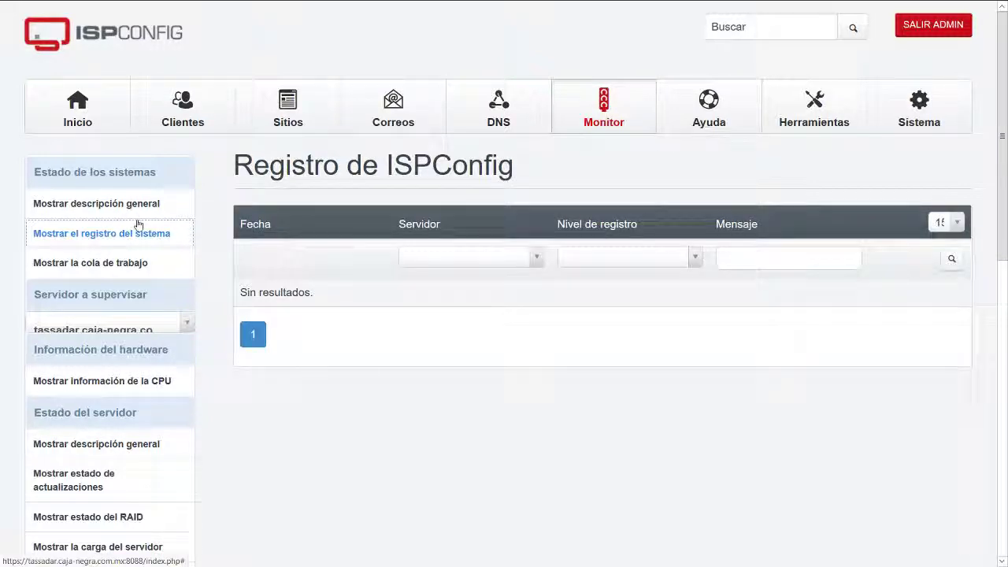
click(157, 204)
click(292, 367)
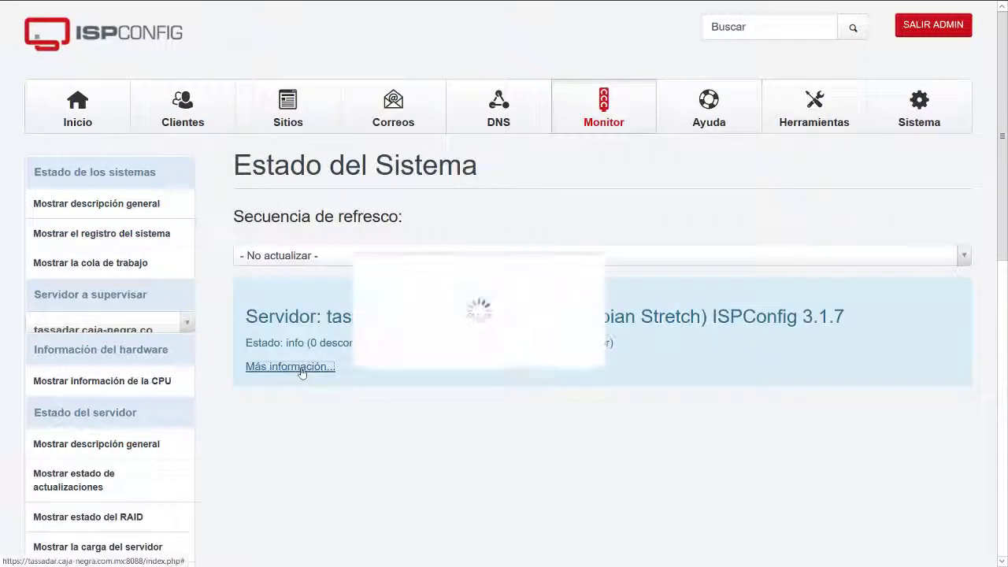
scroll(244, 386, down, 2)
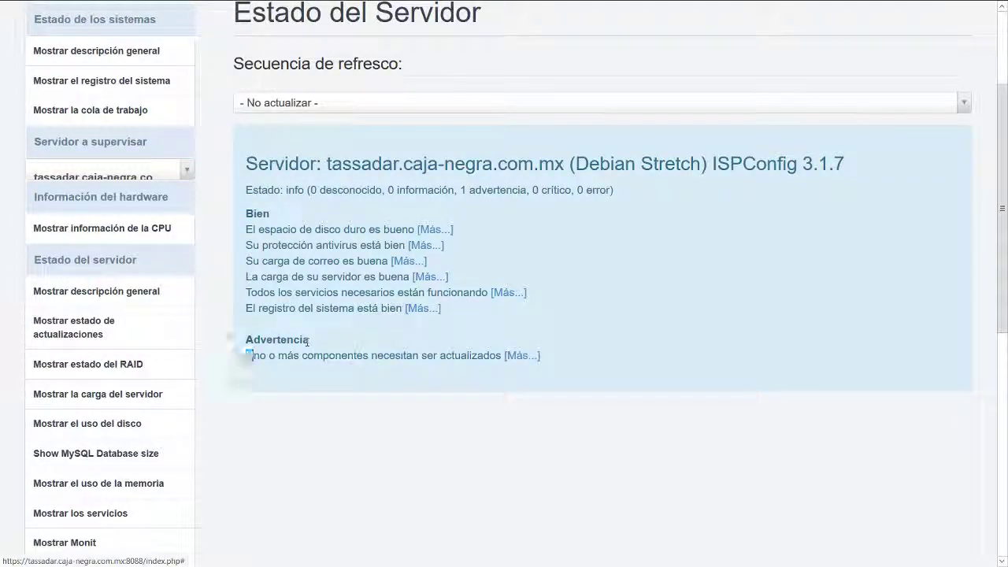
click(522, 356)
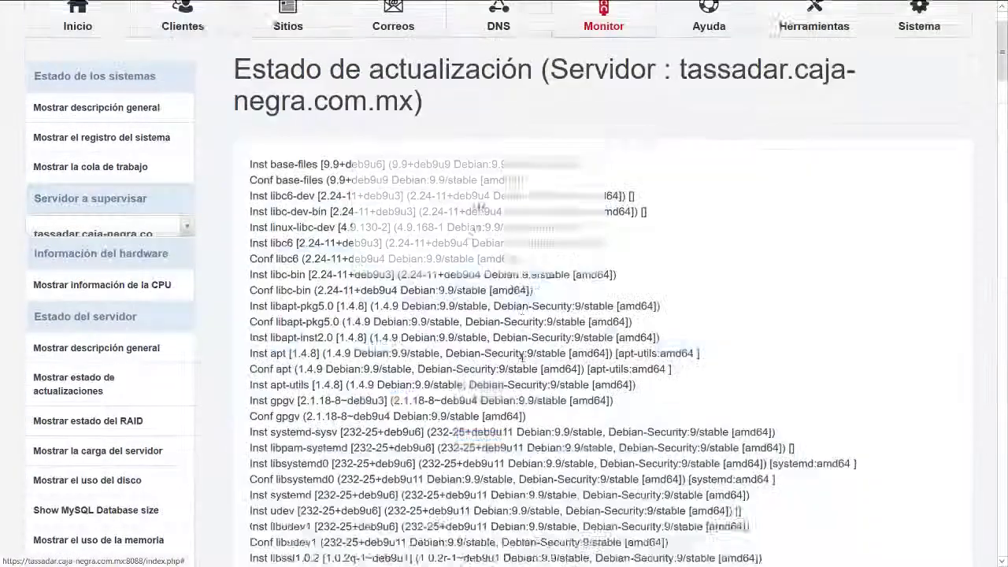
scroll(404, 356, down, 2)
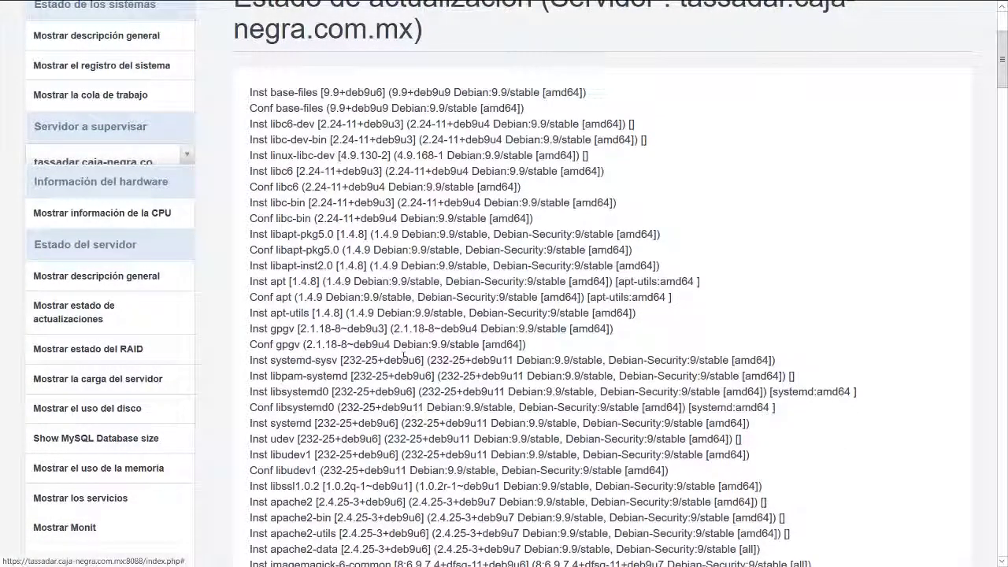
scroll(404, 356, down, 6)
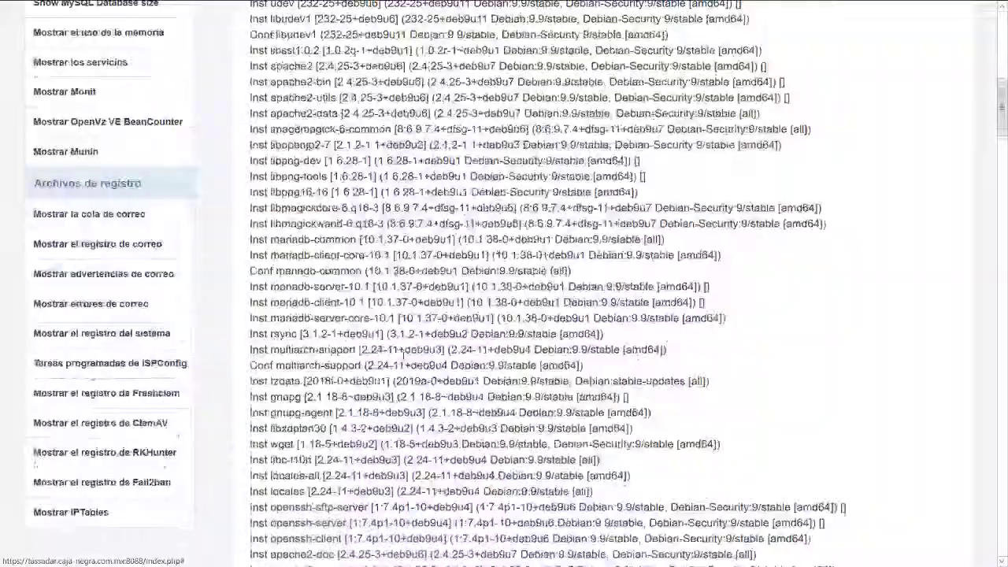
scroll(404, 356, down, 20)
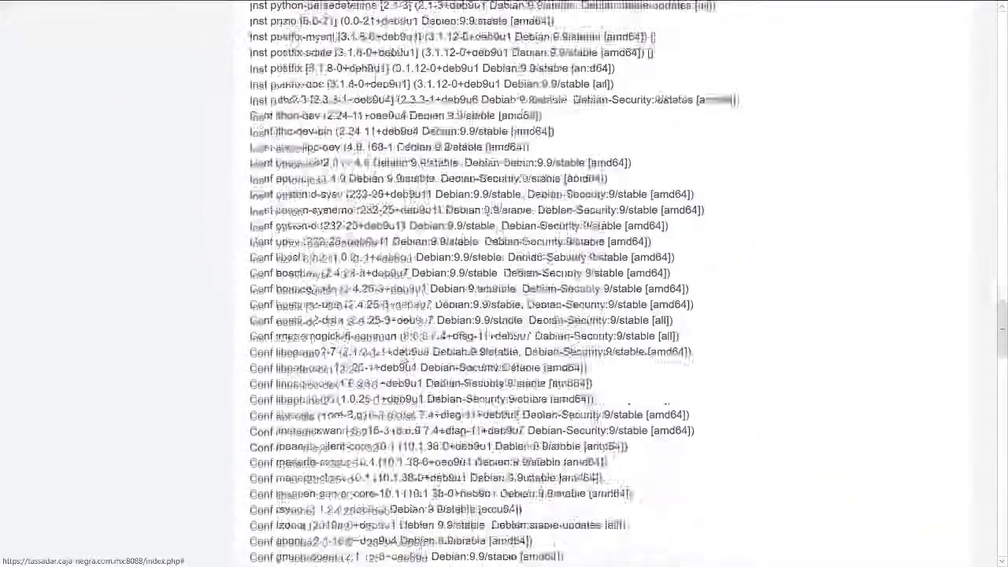
scroll(404, 359, down, 10)
scroll(404, 358, up, 4)
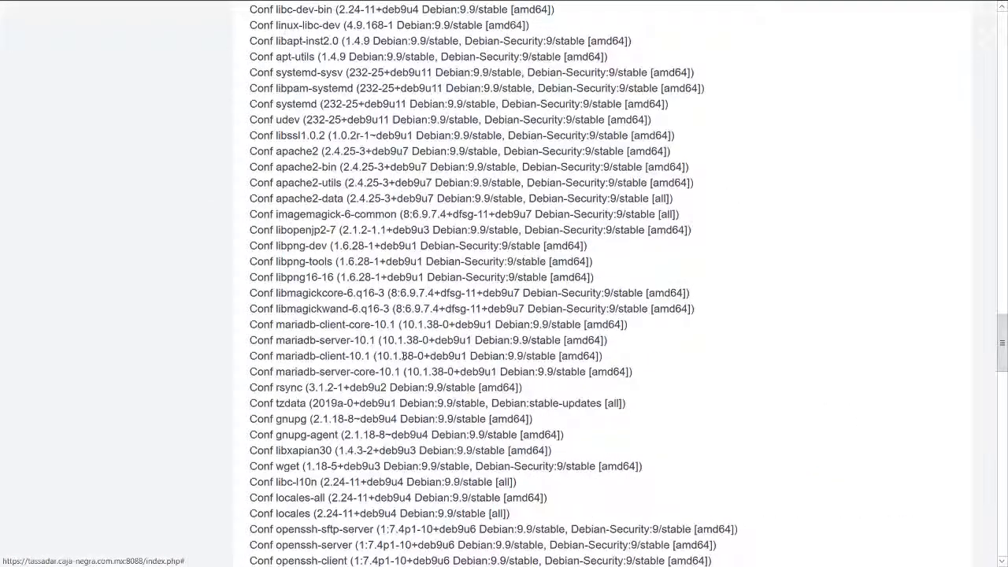
scroll(403, 356, up, 1)
scroll(404, 356, down, 3)
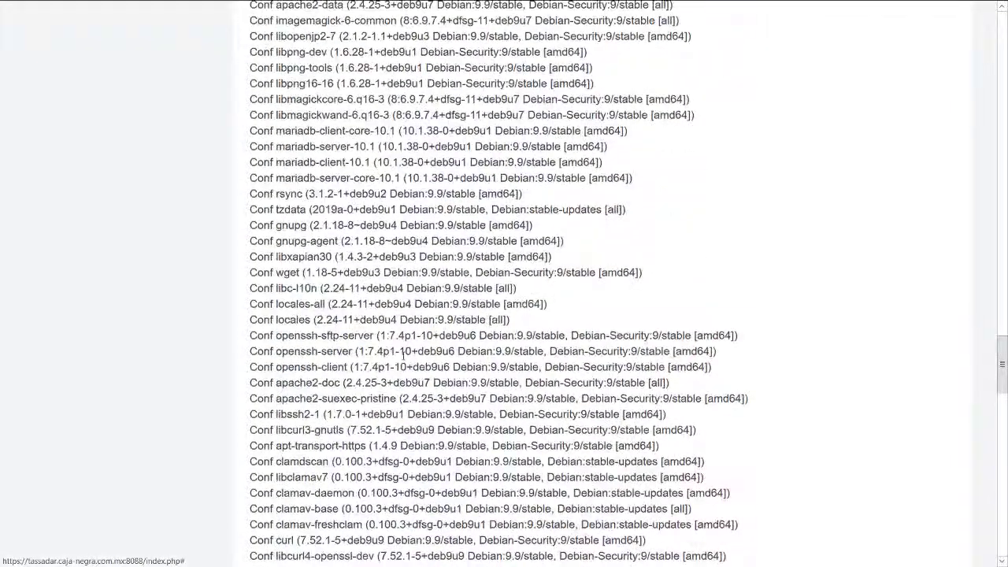
scroll(404, 356, down, 10)
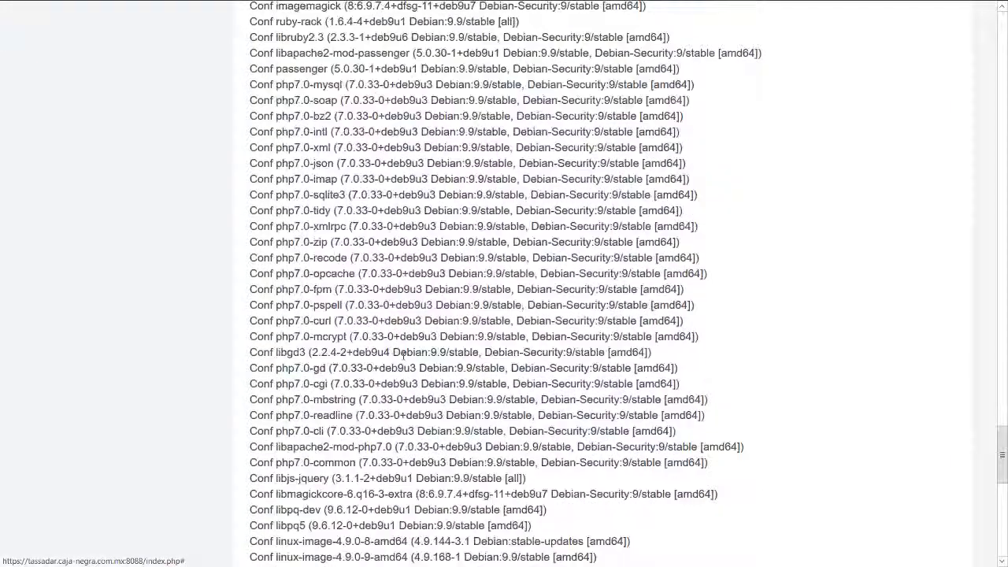
scroll(404, 356, up, 1)
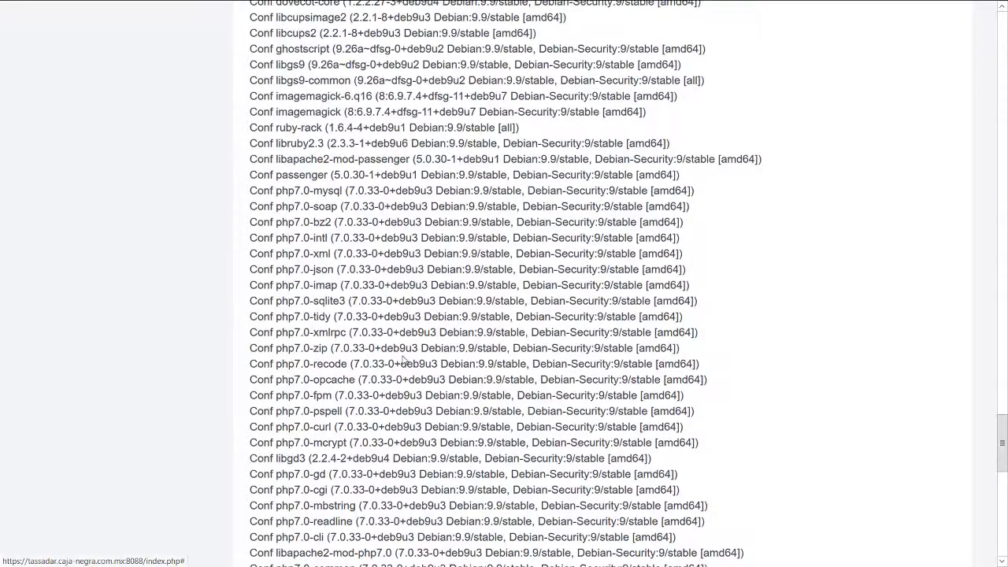
scroll(404, 358, down, 3)
scroll(404, 353, down, 2)
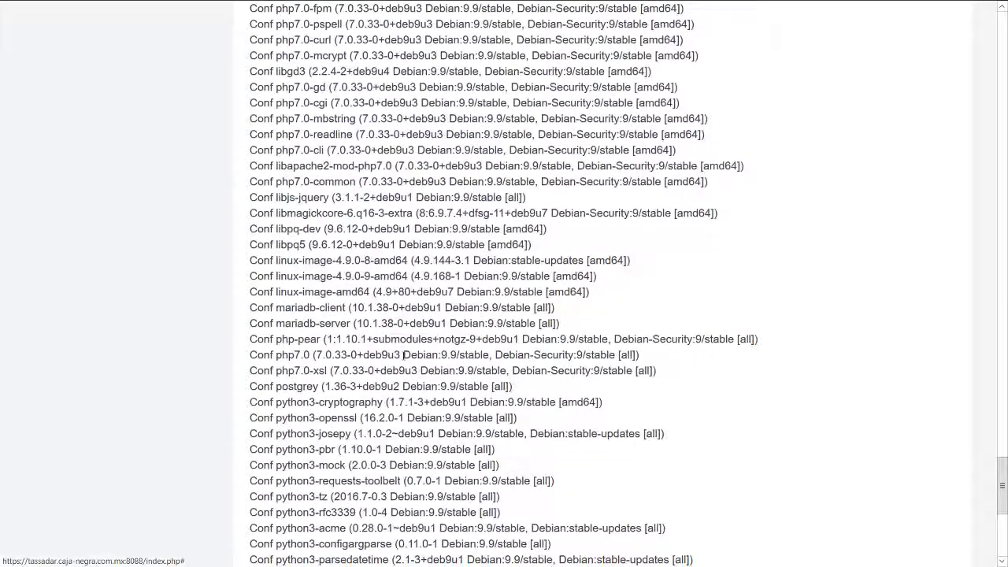
scroll(404, 355, down, 2)
scroll(402, 356, down, 2)
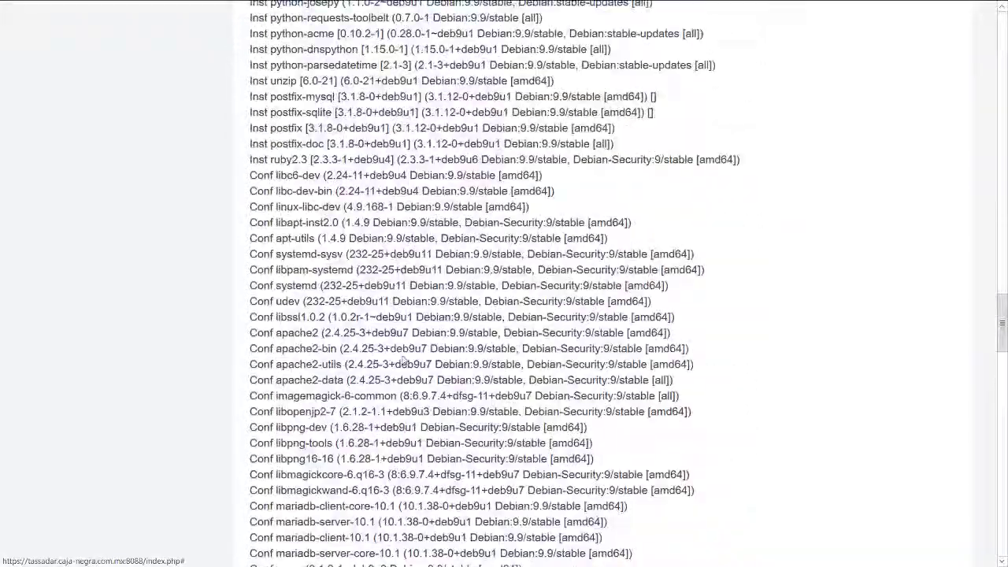
scroll(402, 359, up, 13)
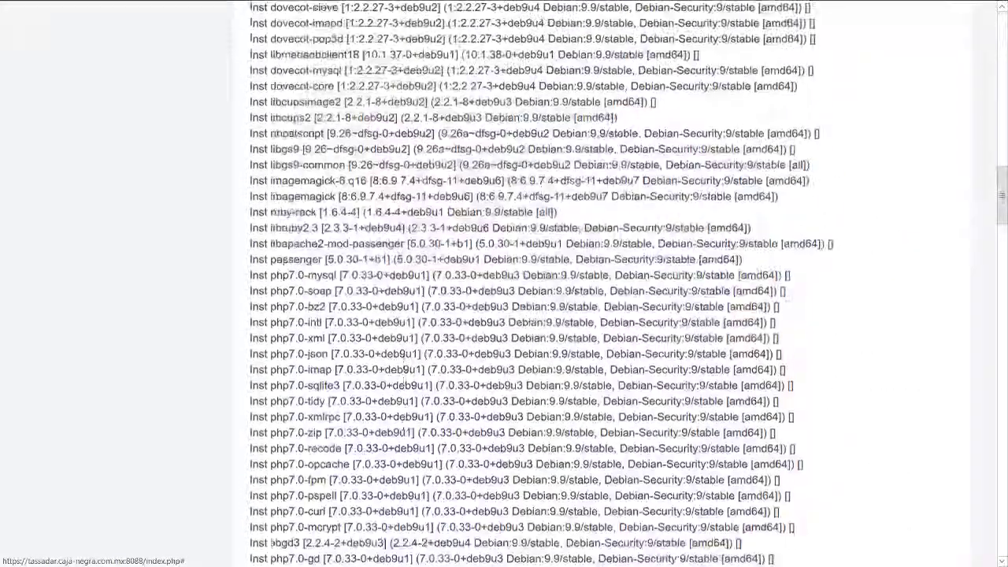
scroll(504, 284, up, 8)
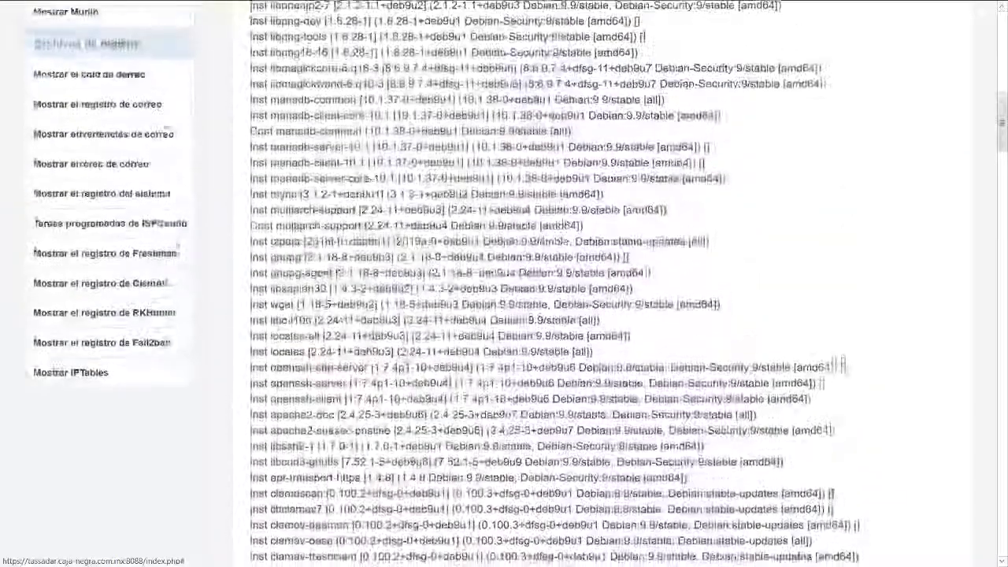
scroll(403, 356, up, 3)
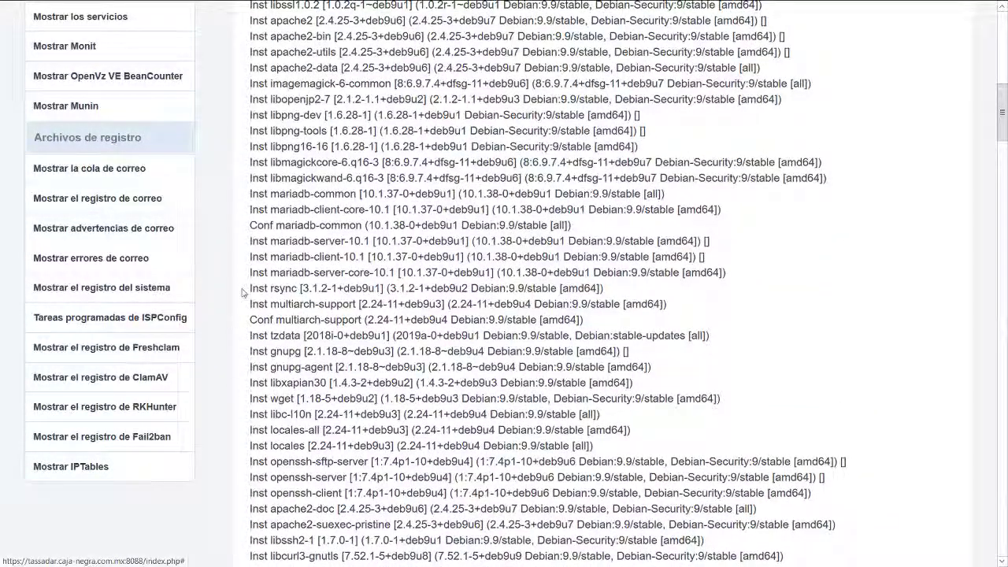
scroll(246, 158, up, 15)
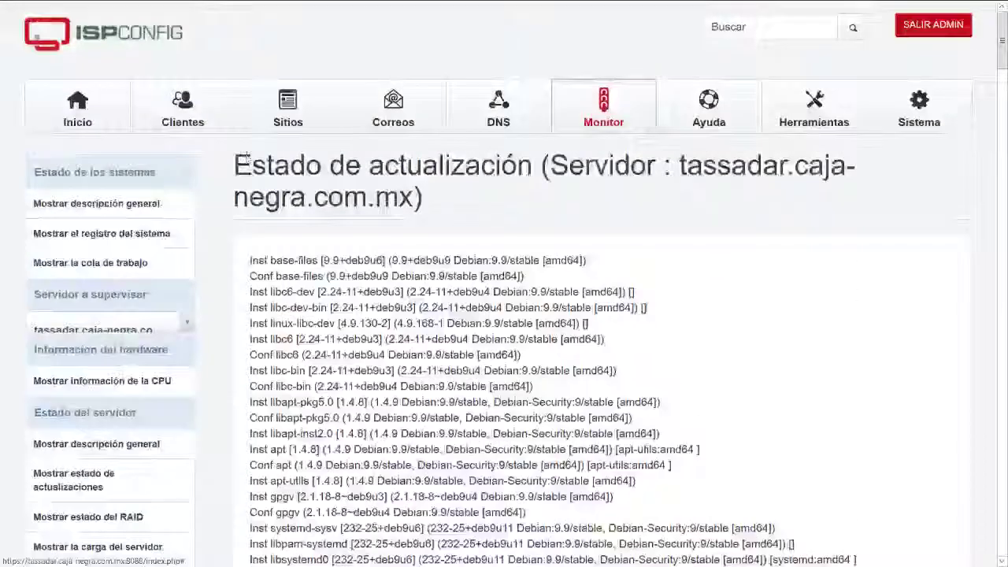
- View the empty ISPConfig system log and the empty job queue
click(99, 243)
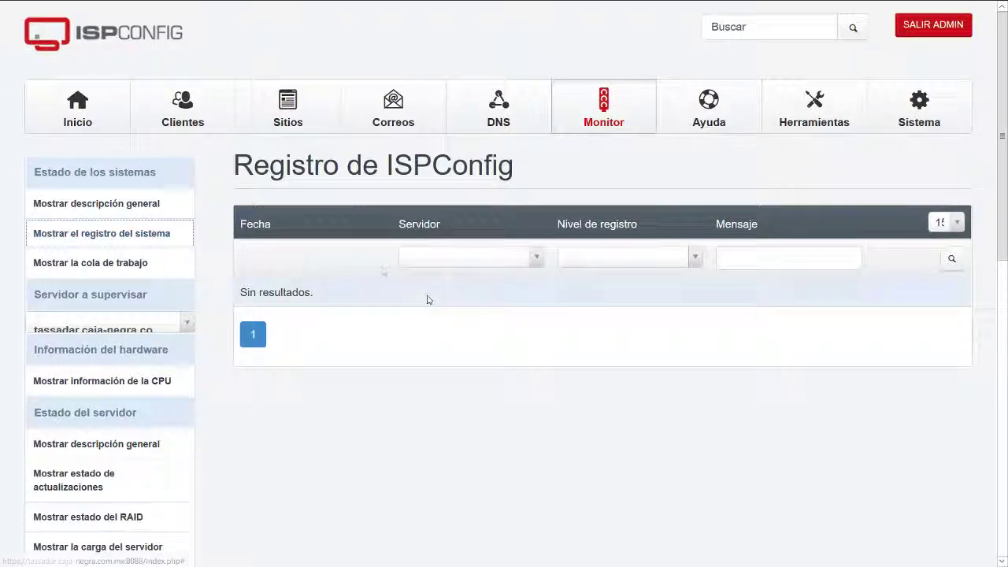
click(135, 264)
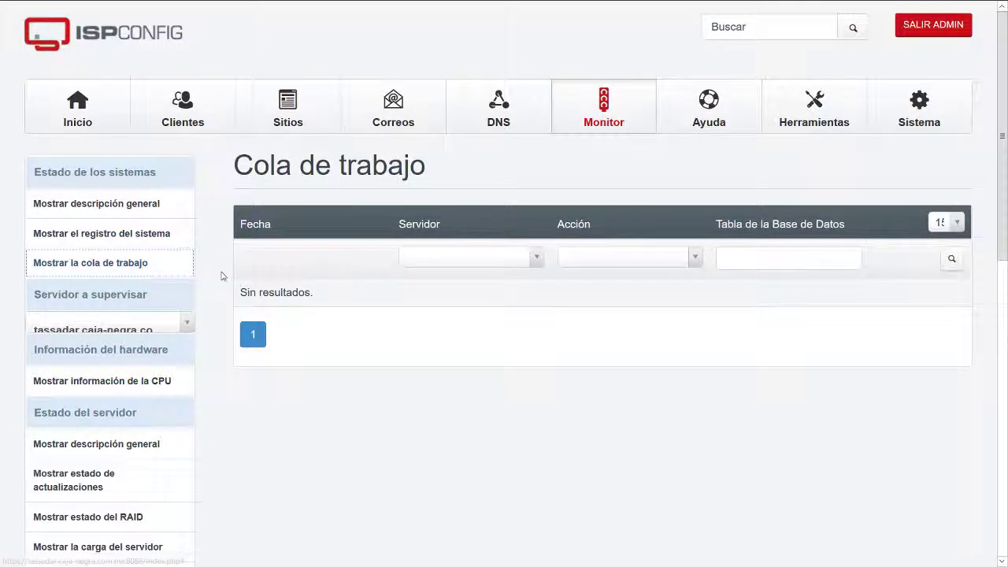
scroll(221, 275, down, 4)
scroll(221, 275, up, 2)
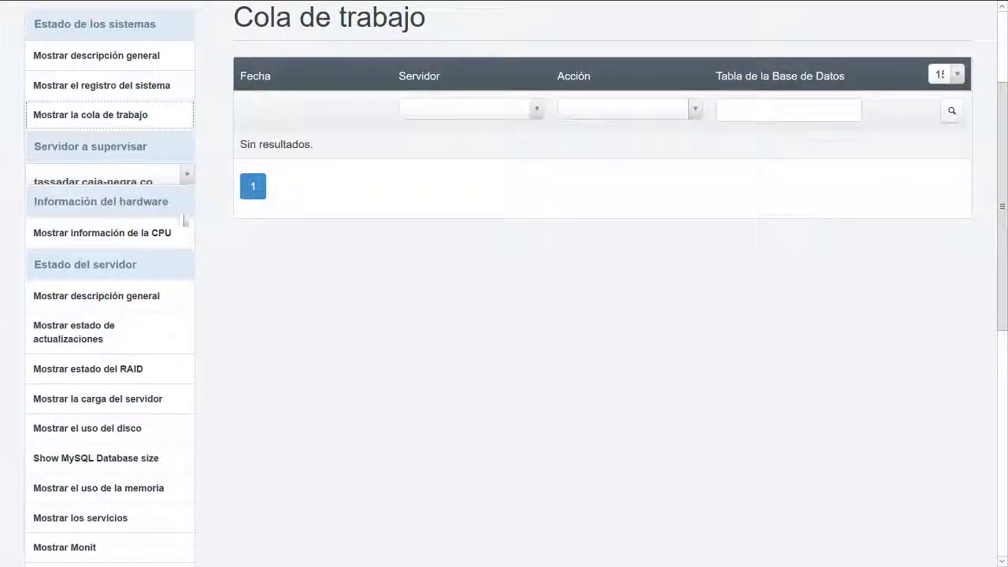
- Keep tassadar.caja-negra.com.mx selected and view its CPU info: Intel Xeon E5-2630L v2, 1 core
click(186, 173)
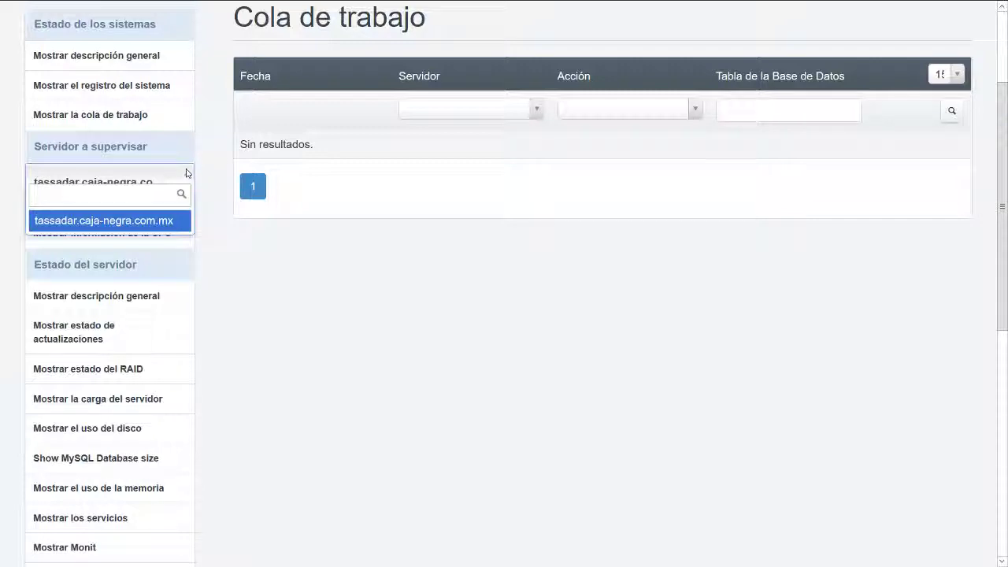
click(187, 174)
click(128, 233)
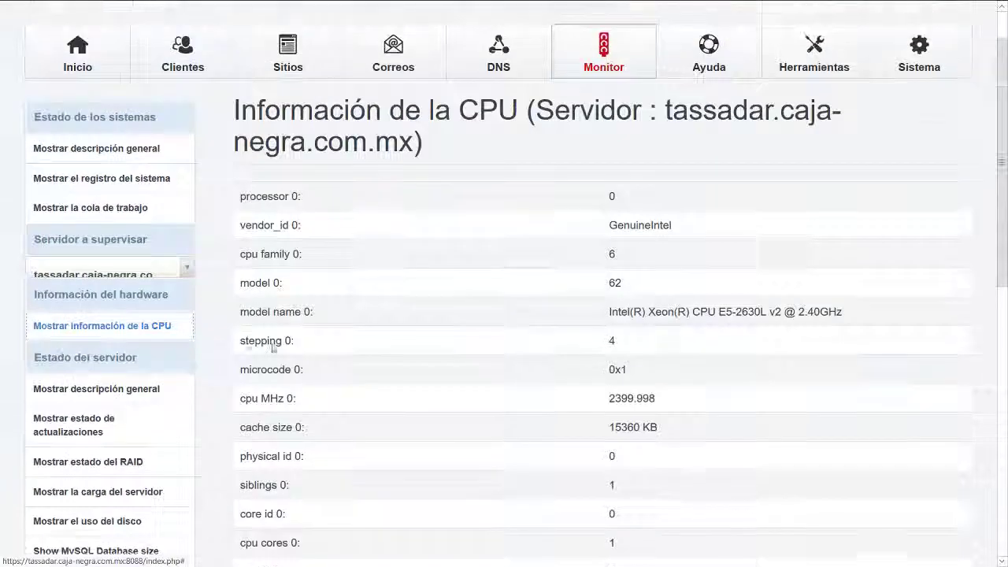
scroll(306, 356, down, 4)
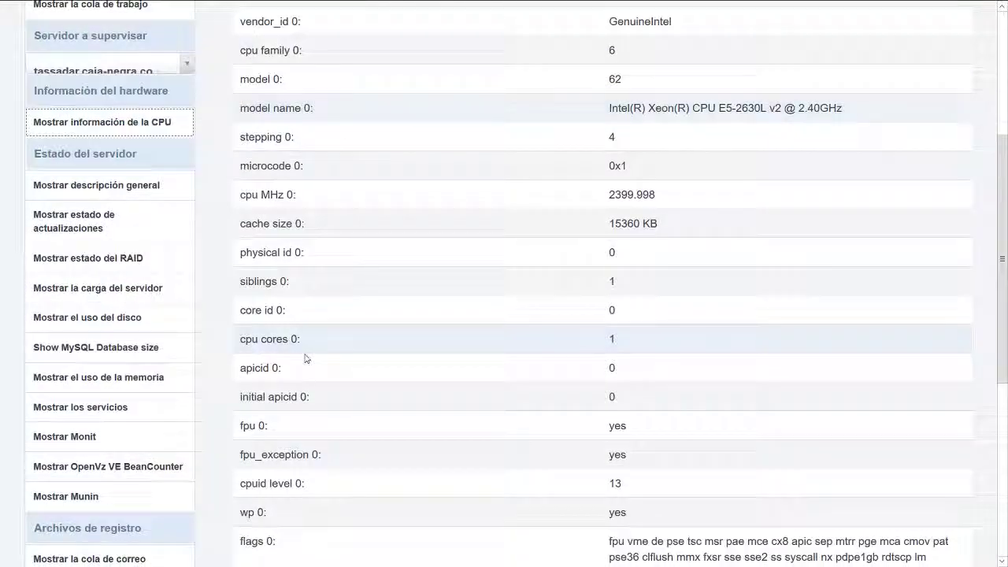
scroll(300, 265, down, 3)
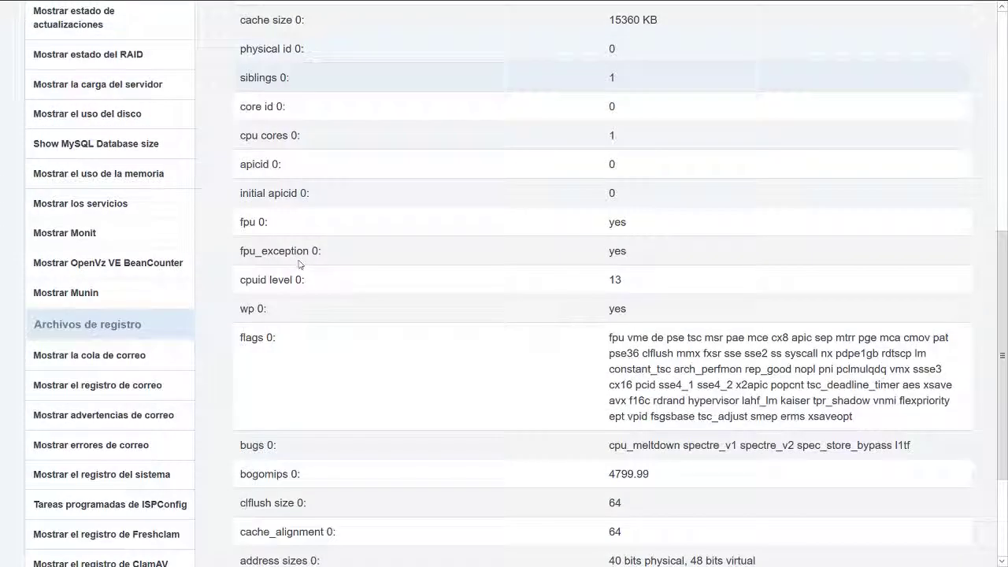
scroll(300, 264, down, 2)
scroll(299, 264, up, 4)
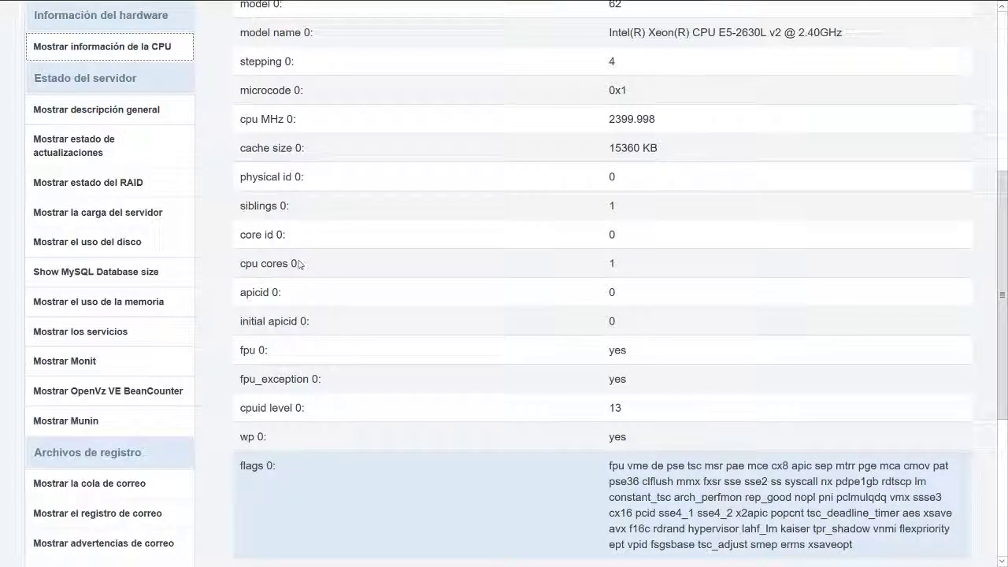
- Review the server status overview and pending updates, then check RAID status, which shows no mdadm or mpt-status
click(93, 108)
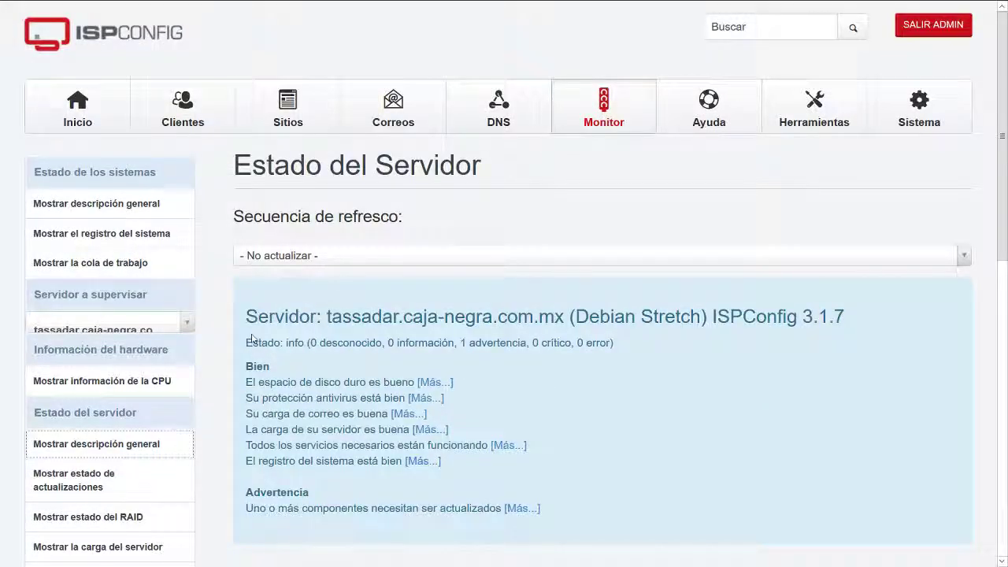
scroll(252, 339, down, 4)
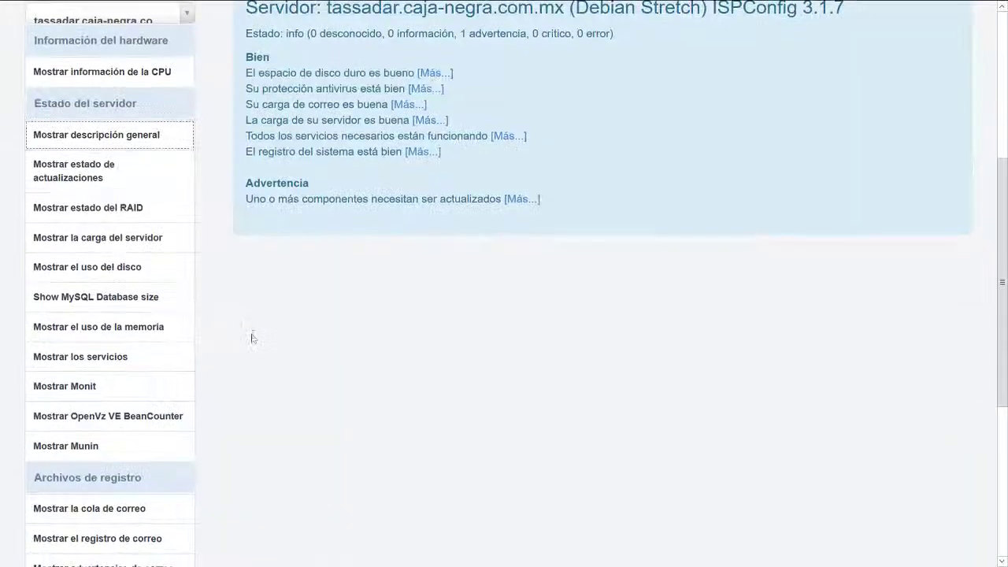
click(87, 171)
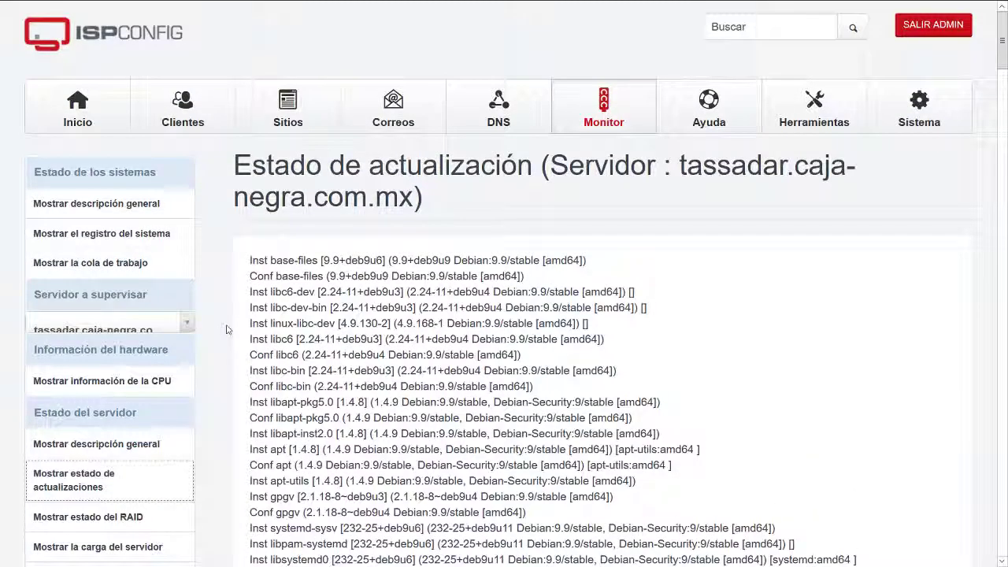
scroll(227, 330, down, 4)
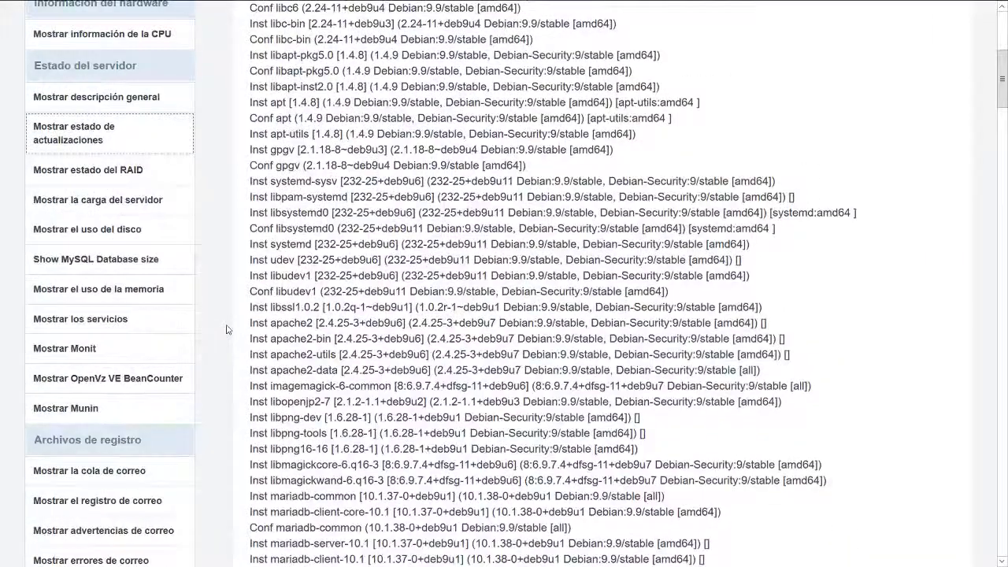
scroll(227, 329, up, 1)
click(109, 205)
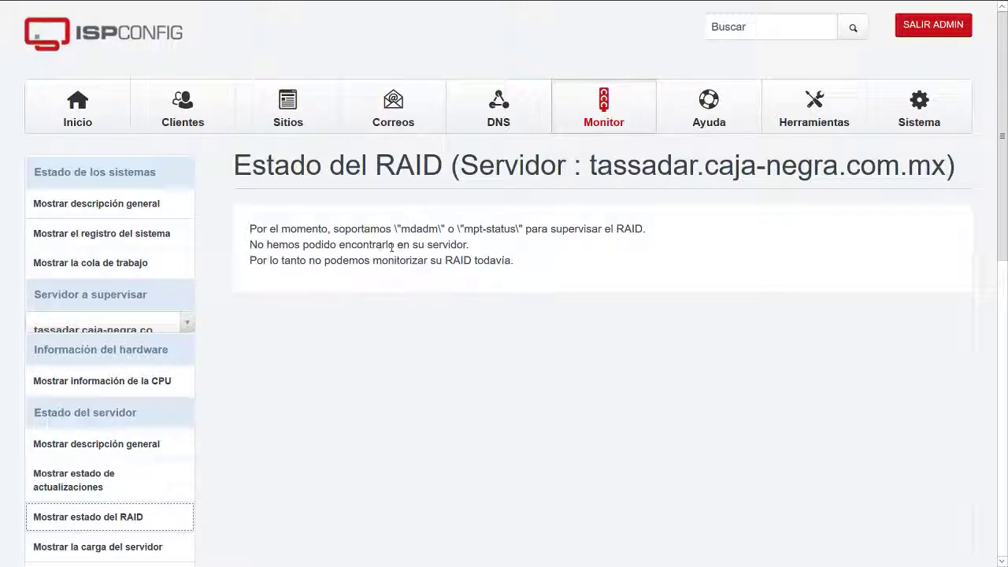
scroll(209, 385, down, 4)
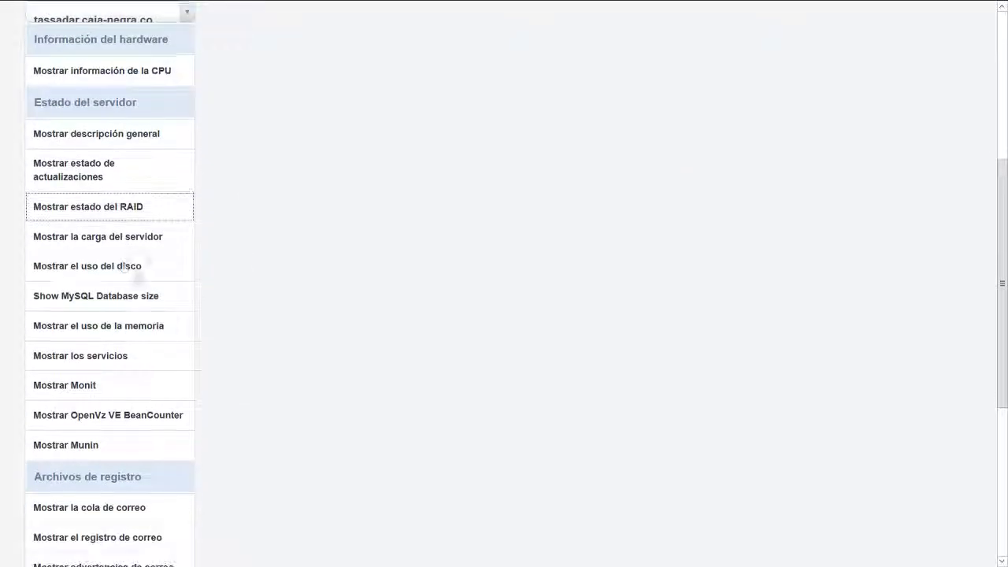
- Check the server load figures on the Monitor page
click(100, 238)
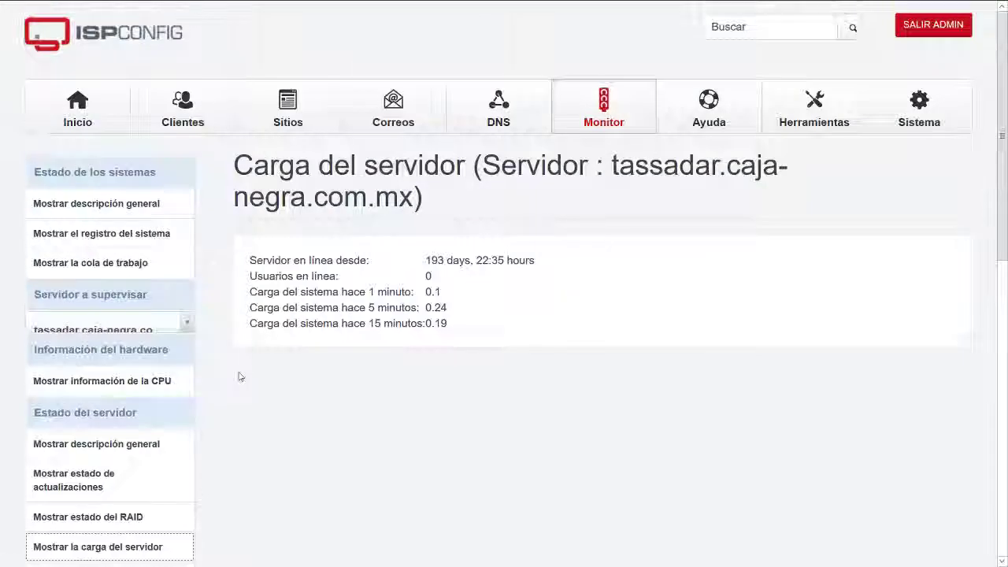
scroll(376, 225, down, 1)
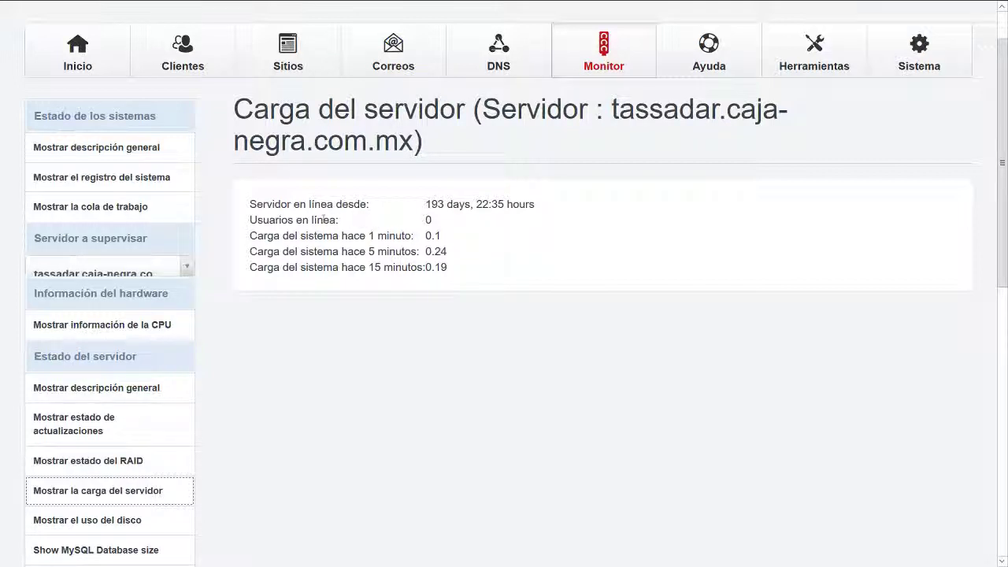
scroll(187, 379, down, 3)
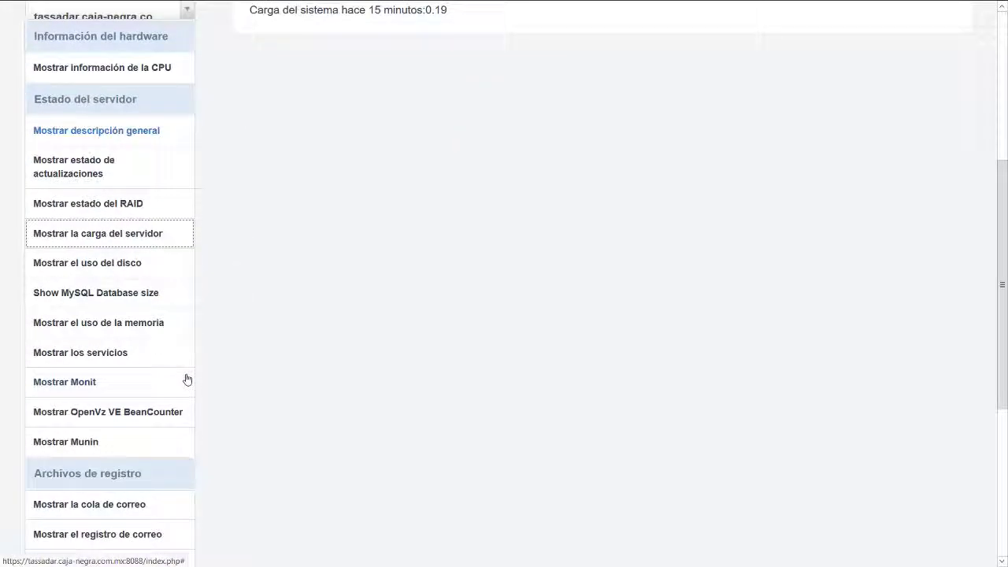
- Review the disk usage table, with /dev/vda1 at 17G of 50G (35% used)
click(99, 268)
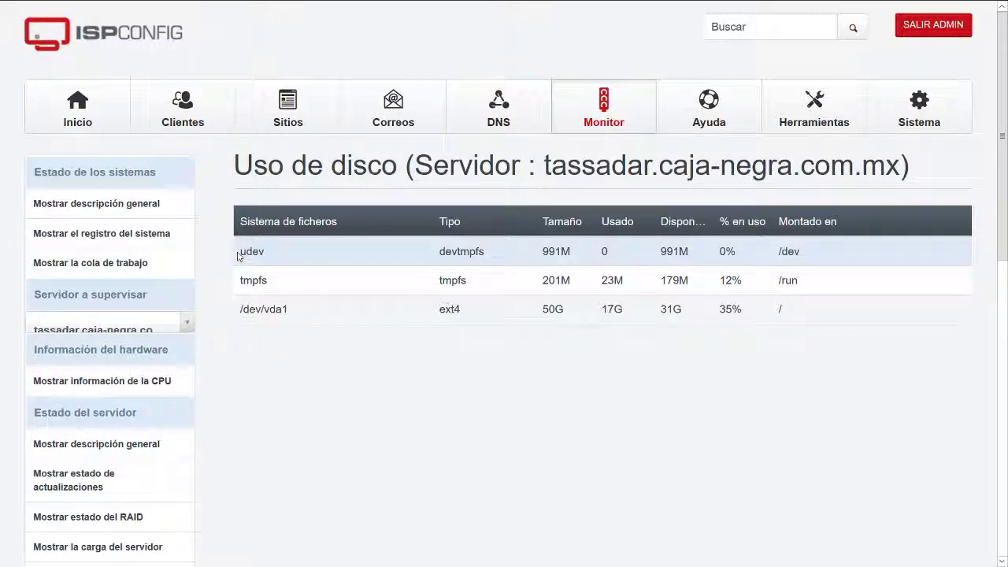
drag(240, 253, 819, 330)
click(800, 309)
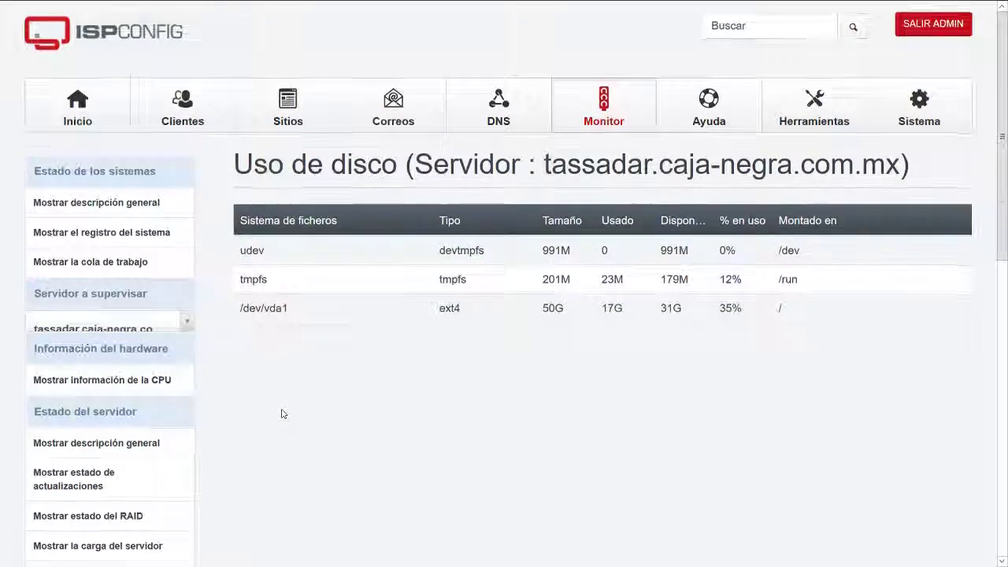
scroll(282, 412, down, 7)
scroll(282, 412, up, 3)
scroll(282, 412, up, 2)
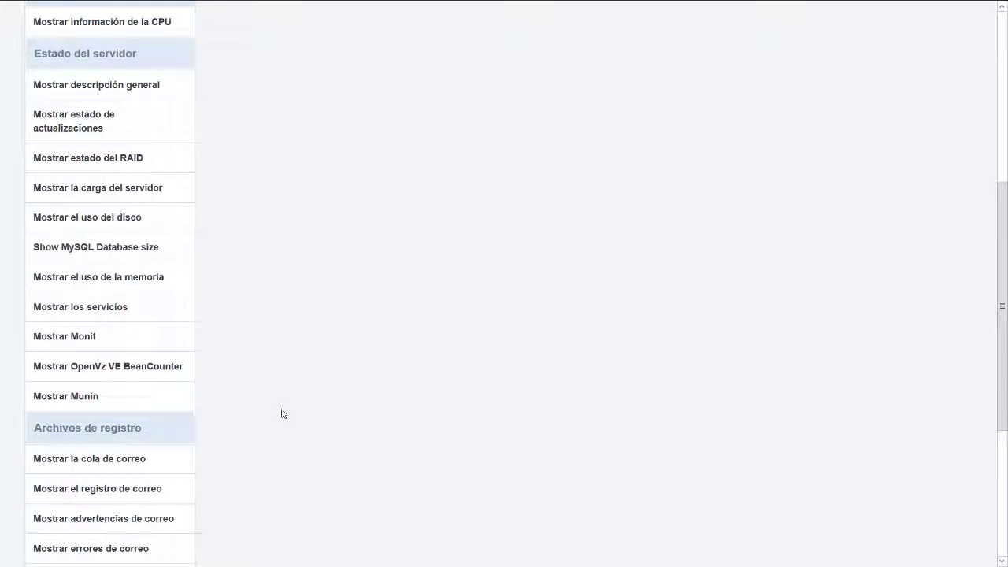
scroll(282, 414, down, 1)
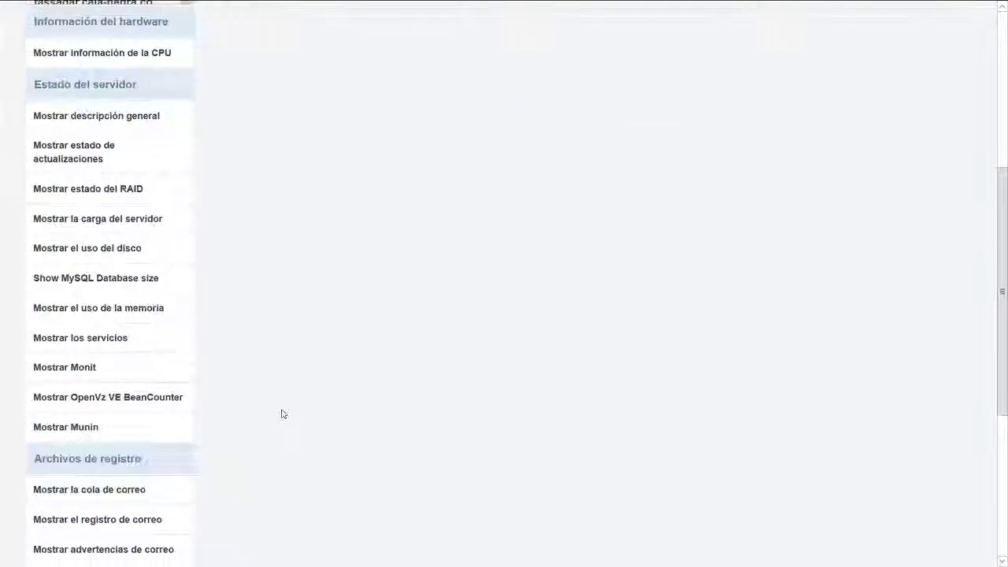
scroll(282, 413, up, 2)
scroll(283, 413, down, 2)
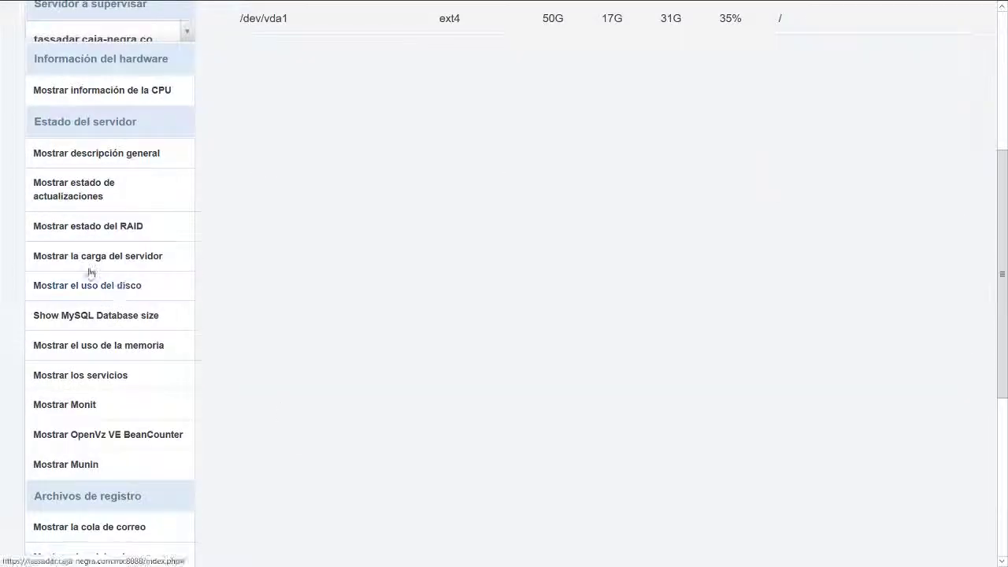
click(117, 316)
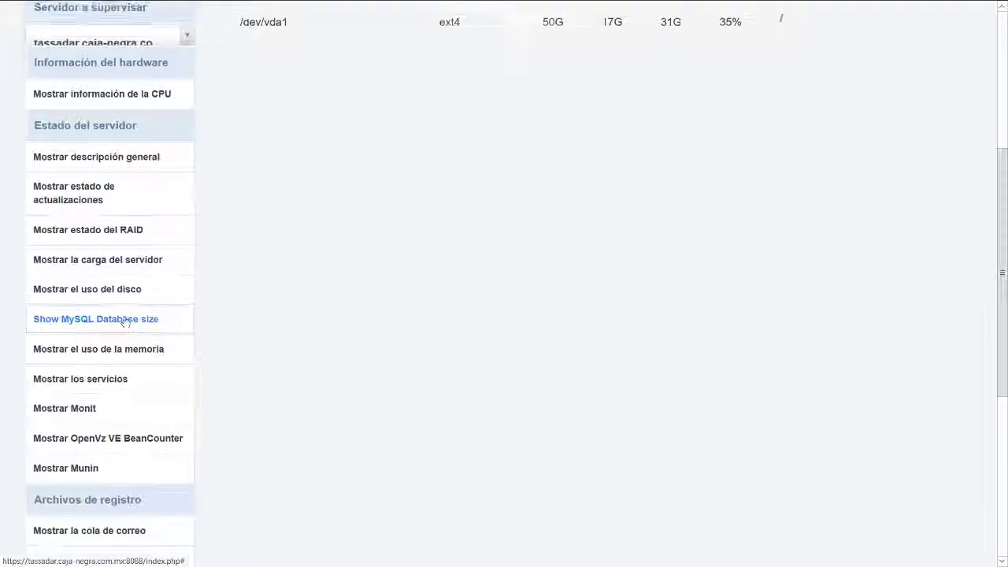
scroll(231, 377, down, 2)
scroll(230, 378, down, 5)
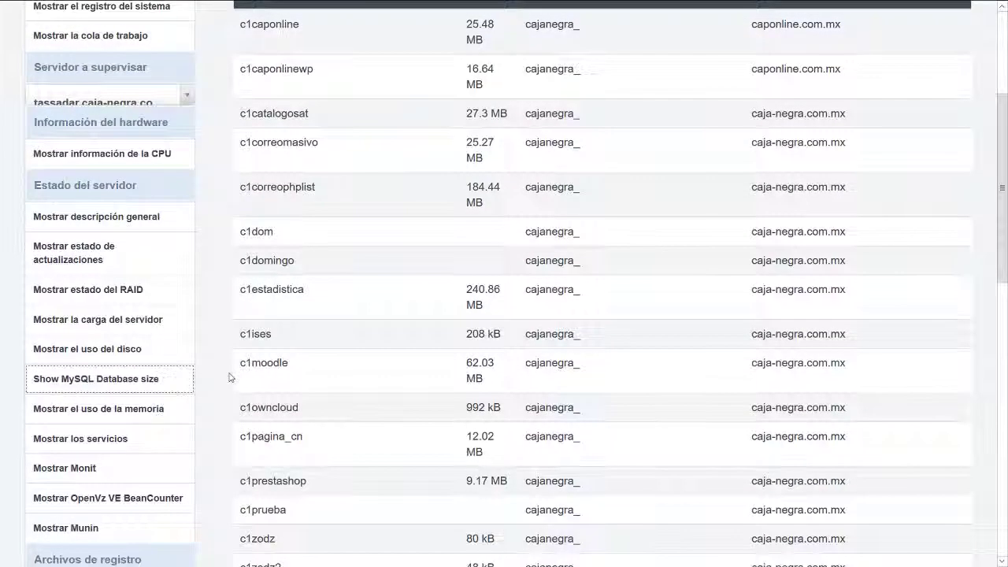
scroll(233, 315, up, 3)
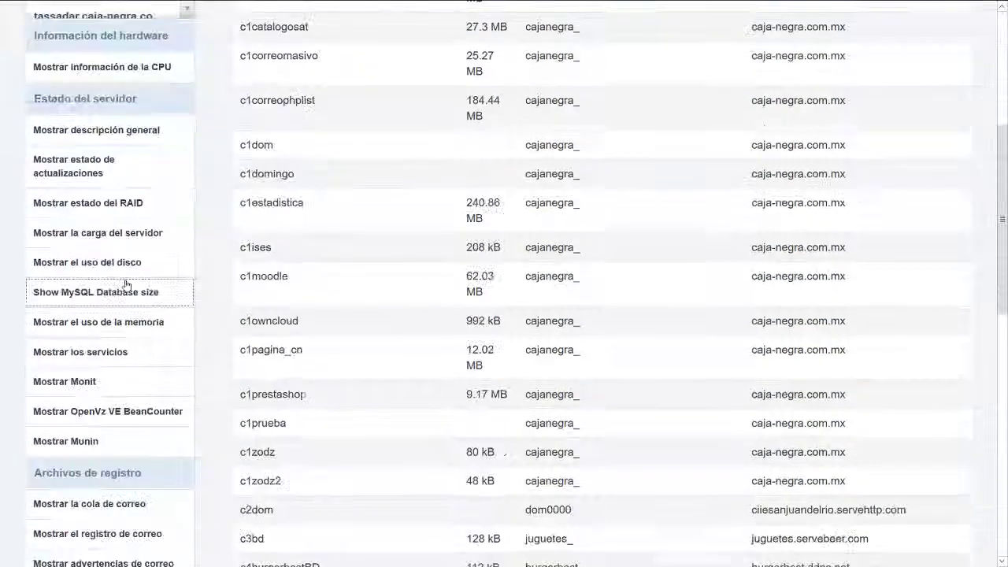
click(135, 322)
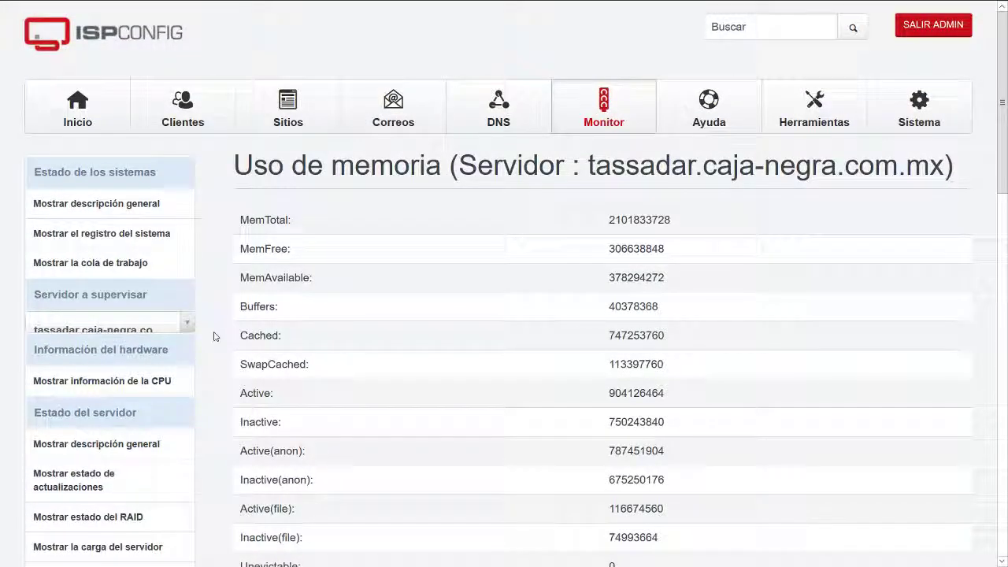
scroll(214, 336, down, 1)
scroll(214, 336, down, 3)
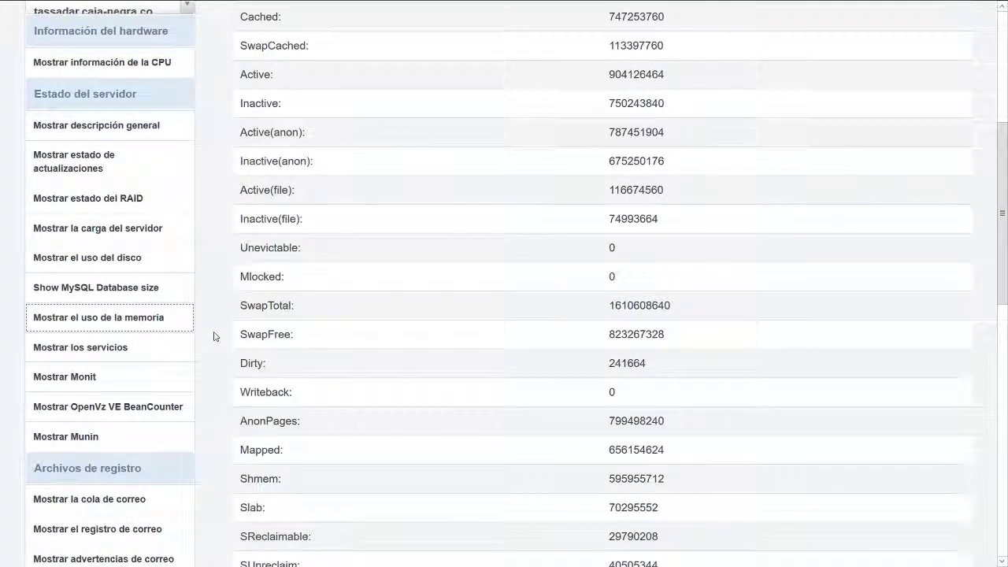
scroll(214, 336, down, 3)
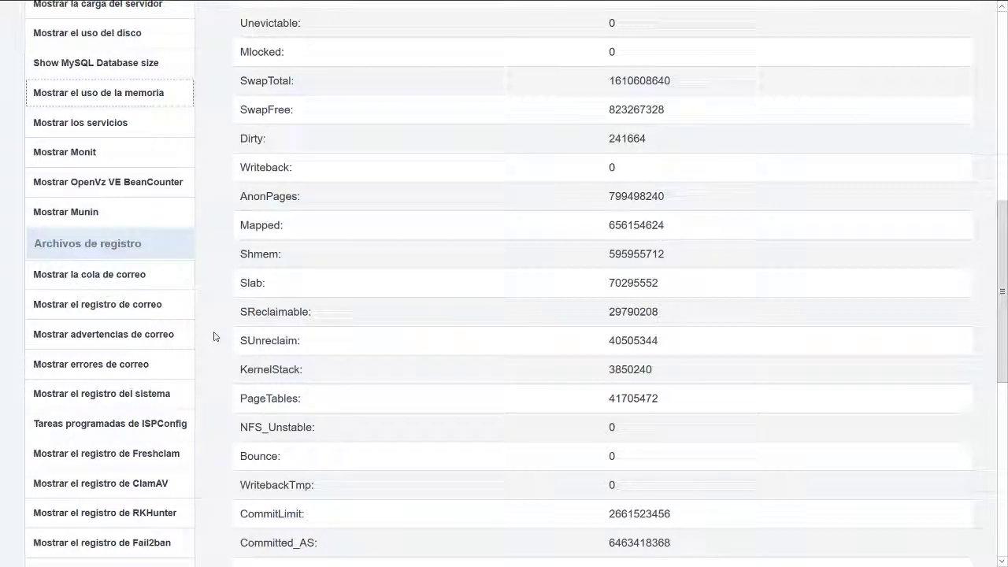
scroll(213, 337, down, 6)
scroll(214, 337, down, 1)
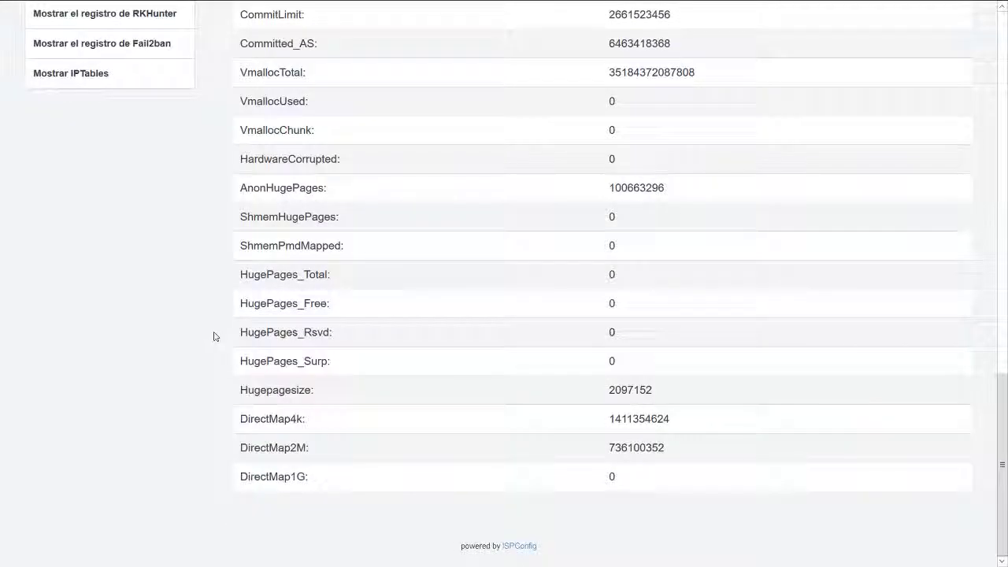
scroll(214, 336, up, 10)
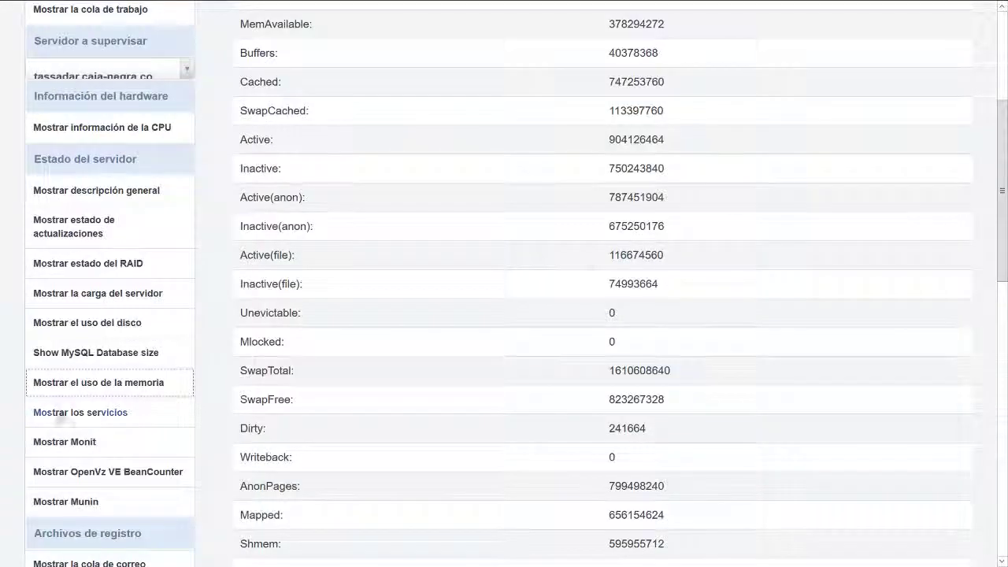
- Show the services status: web, FTP, SMTP, POP3, IMAP, MyDNS and MySQL all online
click(86, 414)
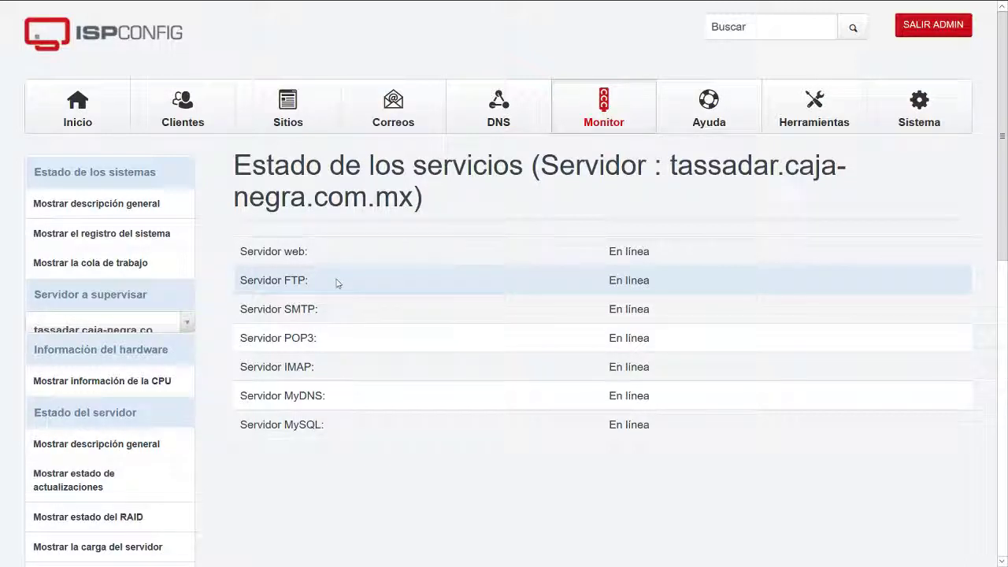
scroll(209, 352, down, 5)
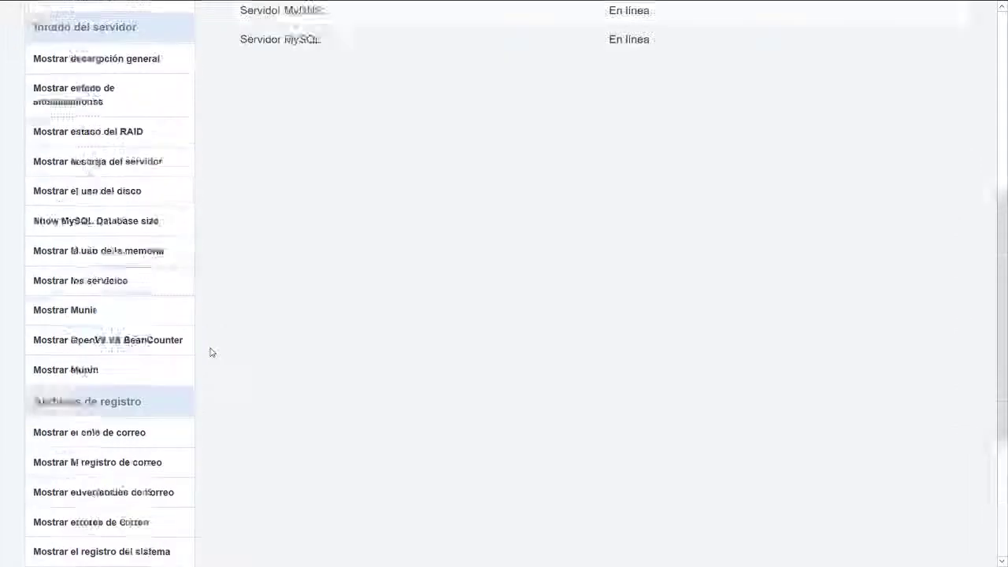
scroll(209, 351, up, 1)
scroll(209, 351, up, 1)
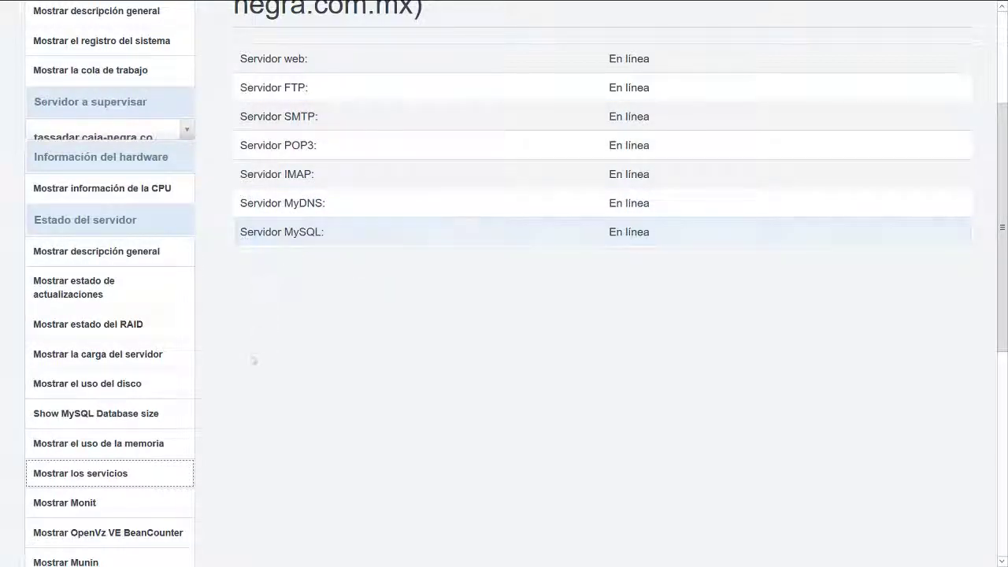
scroll(252, 358, down, 3)
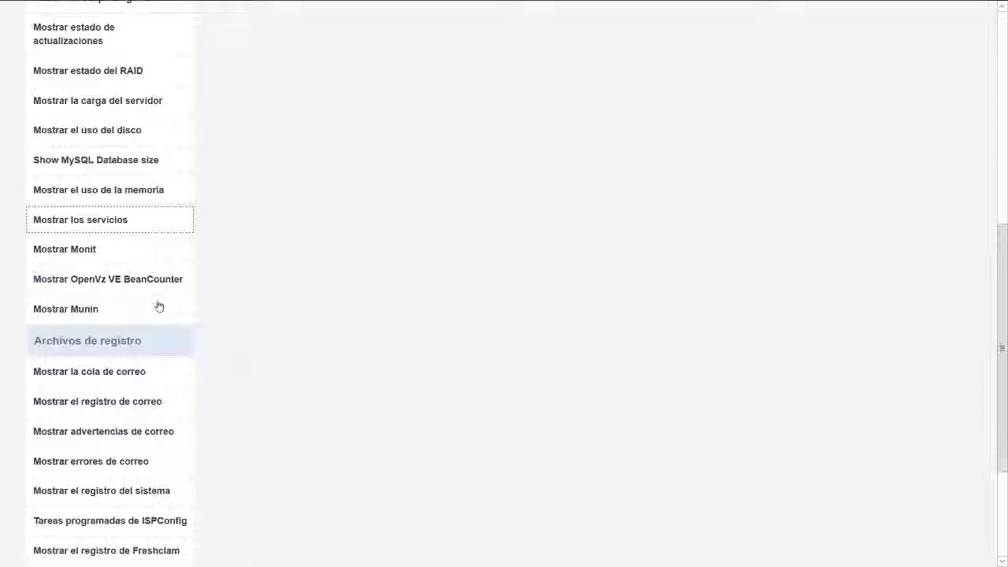
- Open the Monit monitoring page, reload it, and scroll through it
click(79, 252)
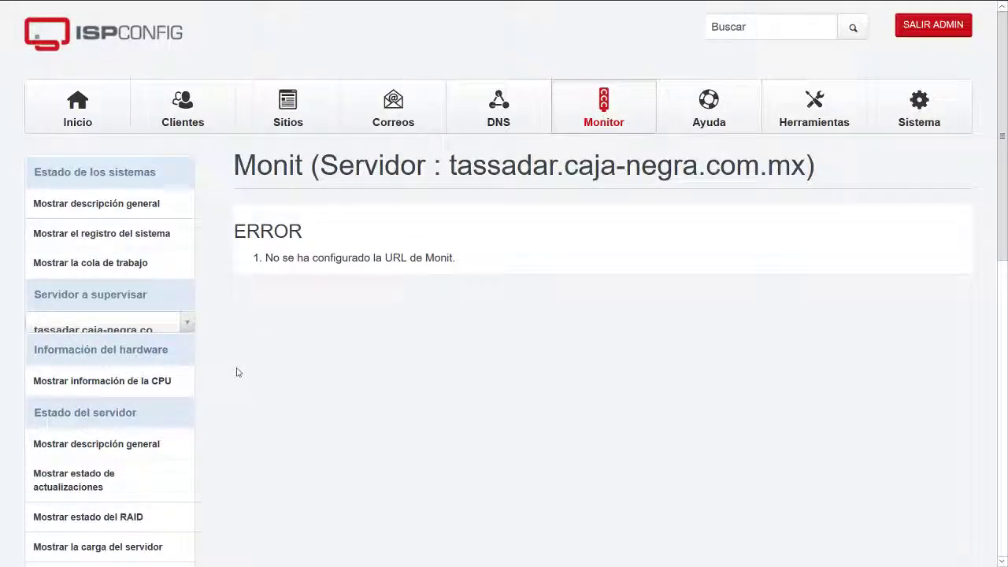
scroll(237, 372, down, 1)
scroll(236, 371, down, 3)
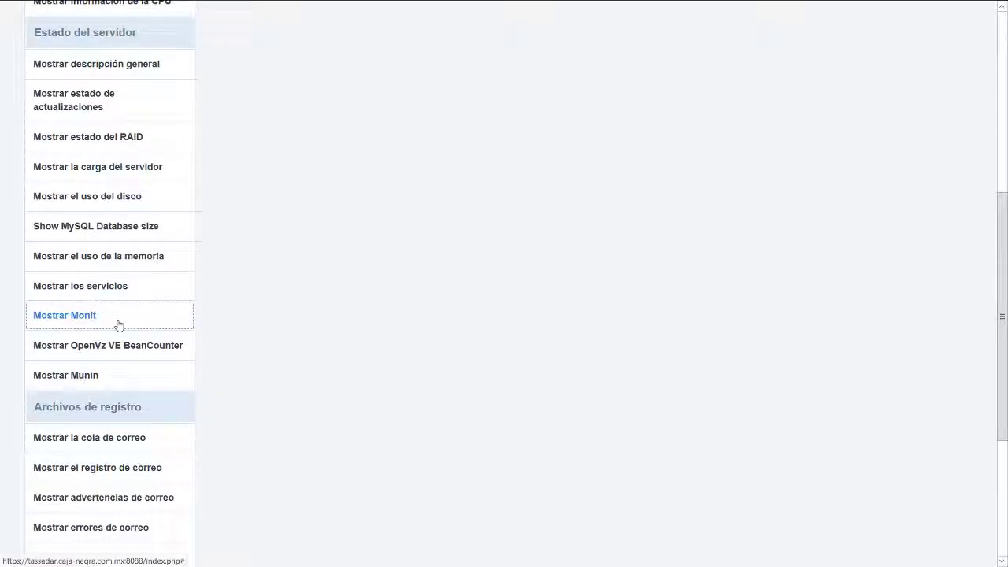
click(118, 324)
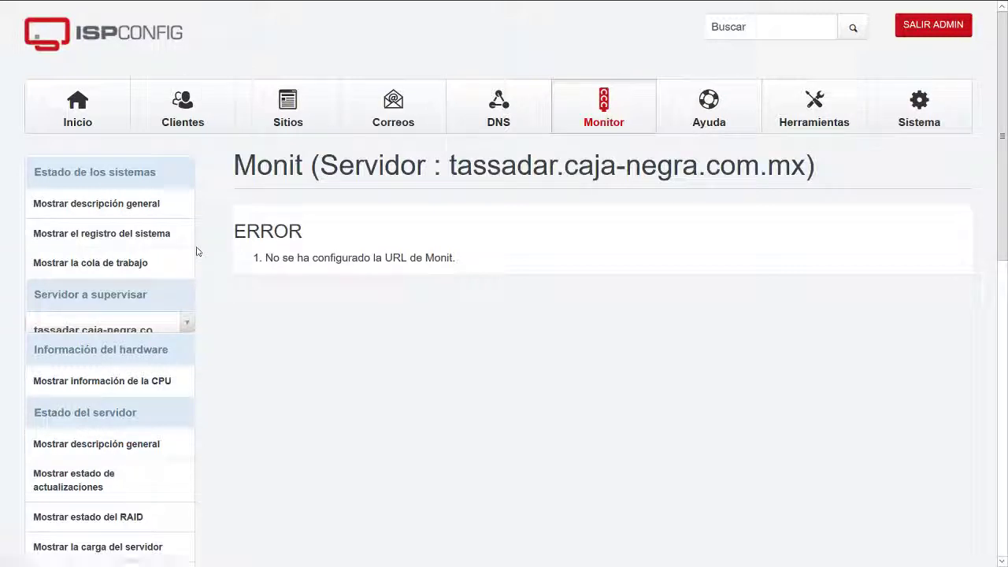
scroll(197, 251, down, 6)
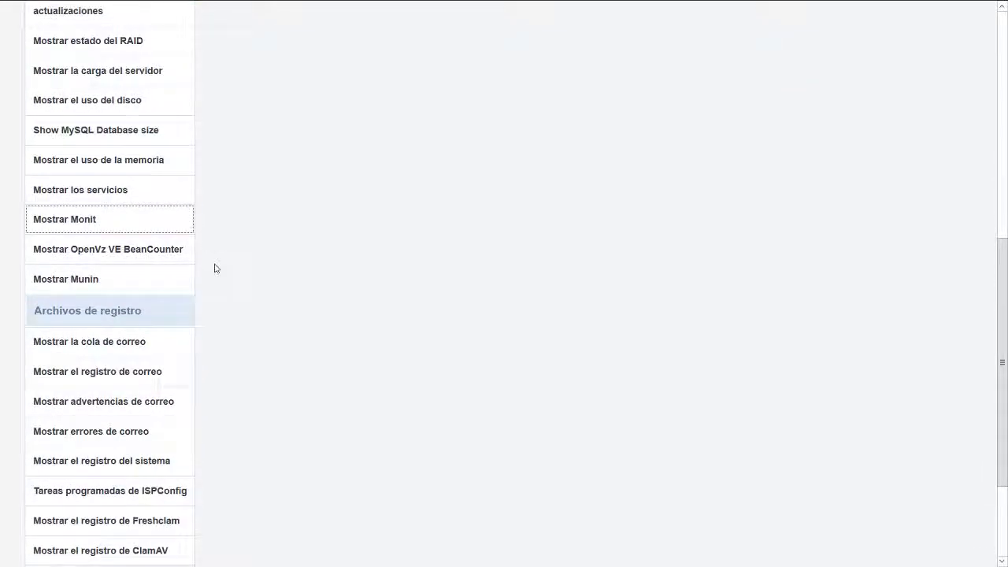
scroll(213, 268, up, 2)
scroll(213, 268, down, 3)
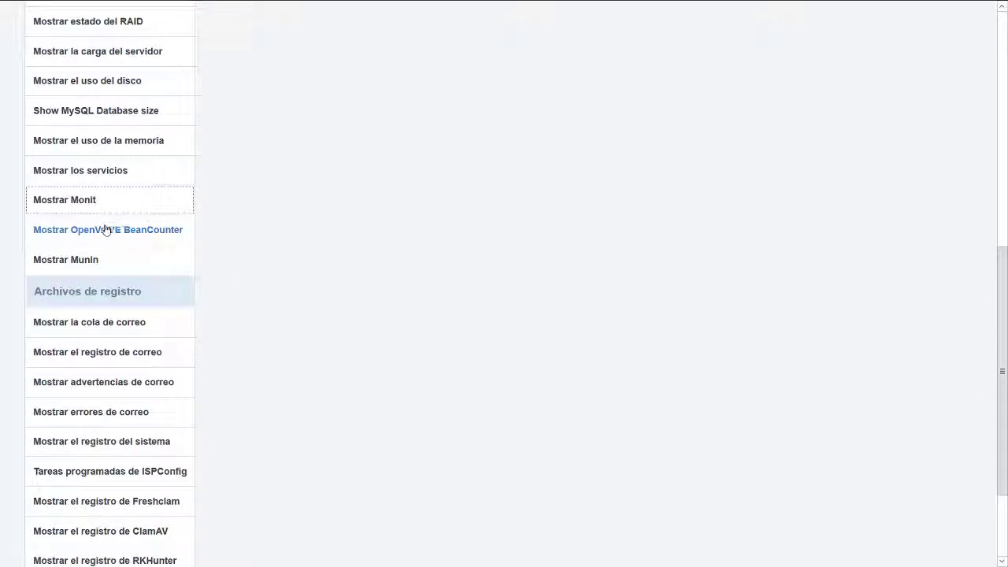
- Check the OpenVz VE BeanCounter page, then the Munin page
click(105, 229)
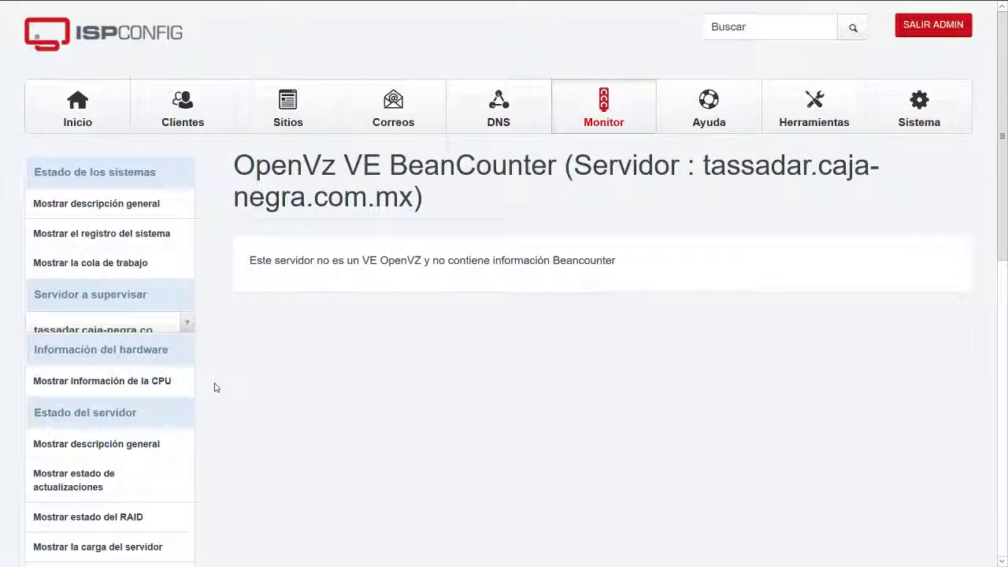
scroll(214, 388, down, 5)
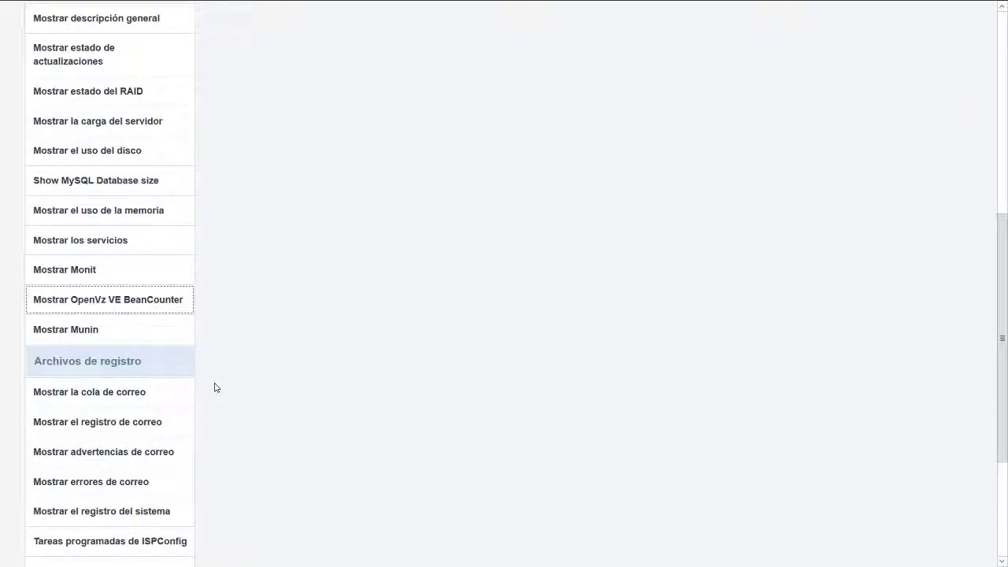
click(126, 339)
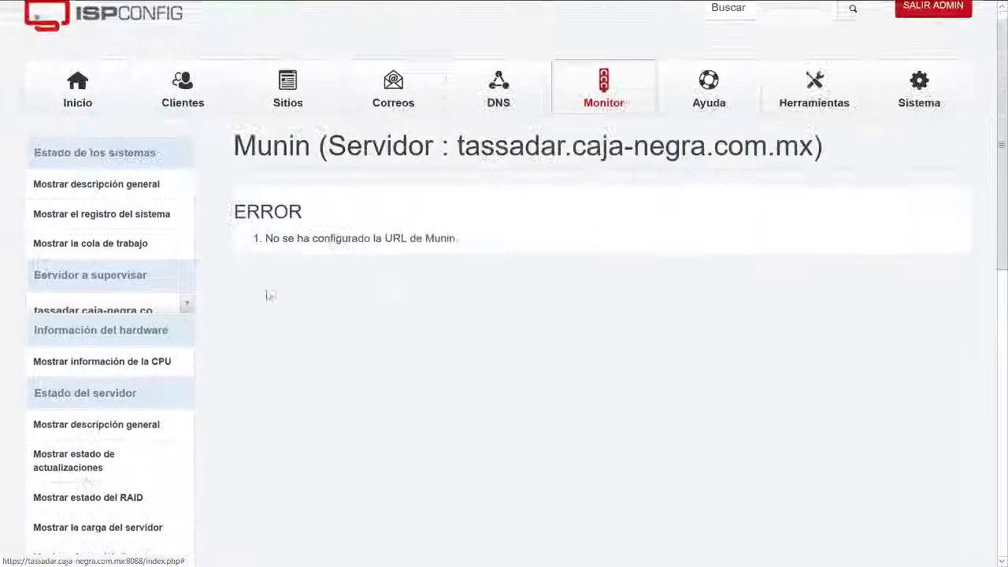
scroll(266, 296, down, 7)
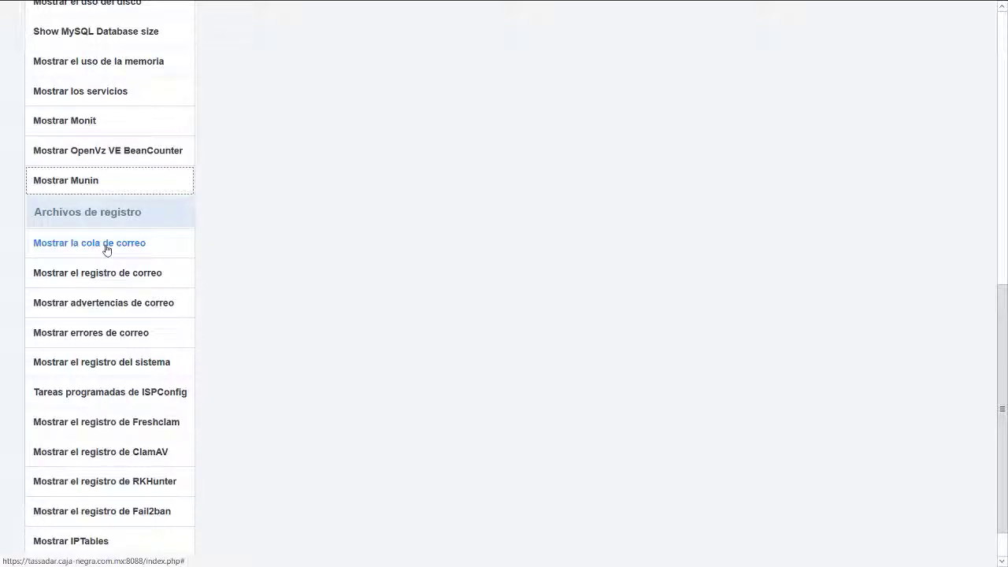
- Review the mail queue, which holds 2 requests
click(108, 249)
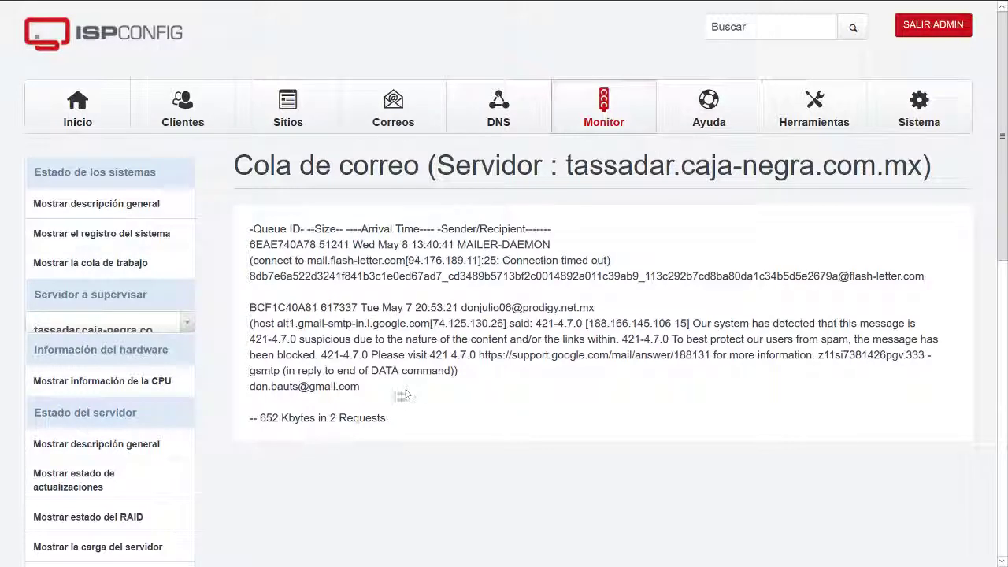
drag(381, 397, 250, 228)
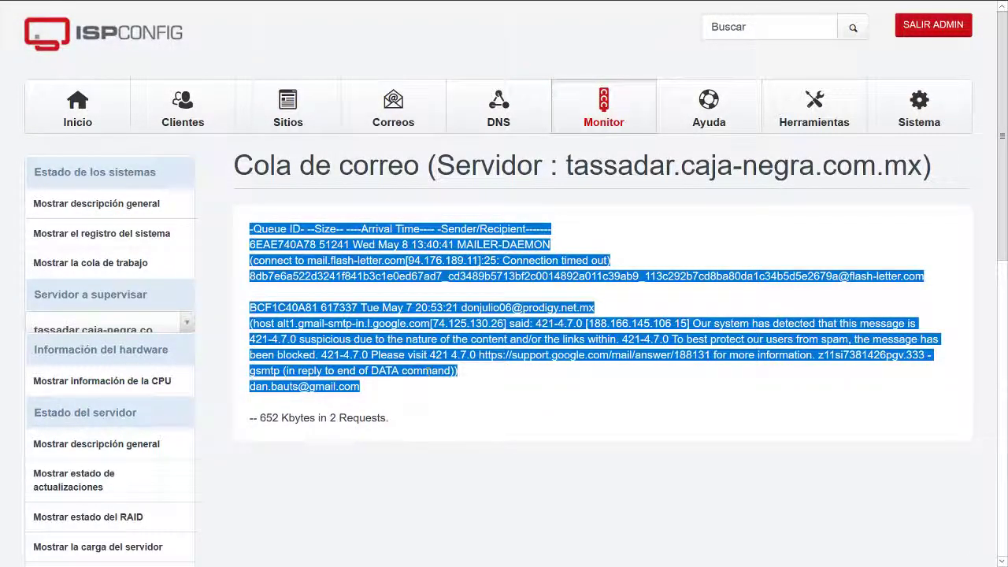
click(427, 371)
scroll(427, 371, down, 7)
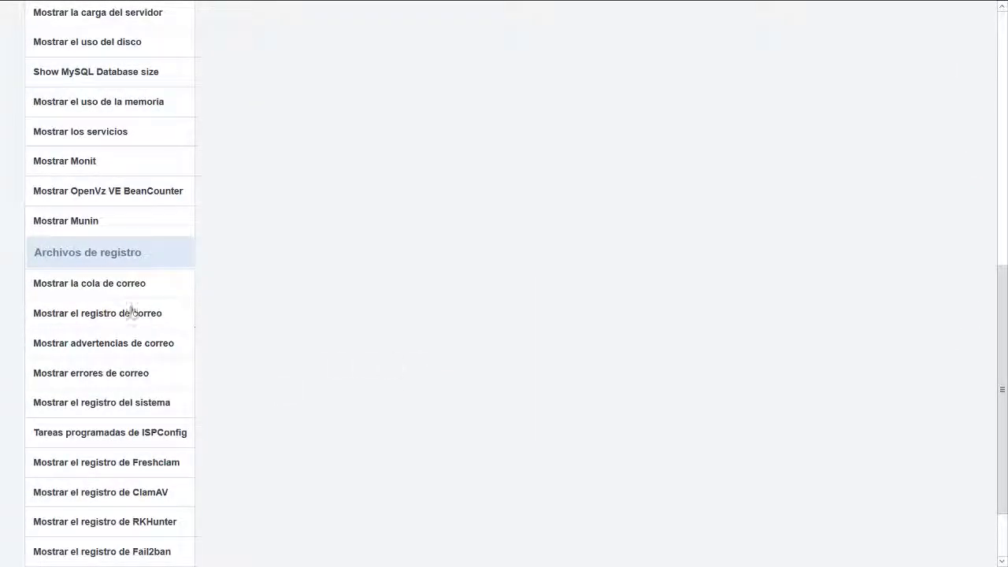
- Read through the mail log's postfix SASL LOGIN authentication failures
click(108, 314)
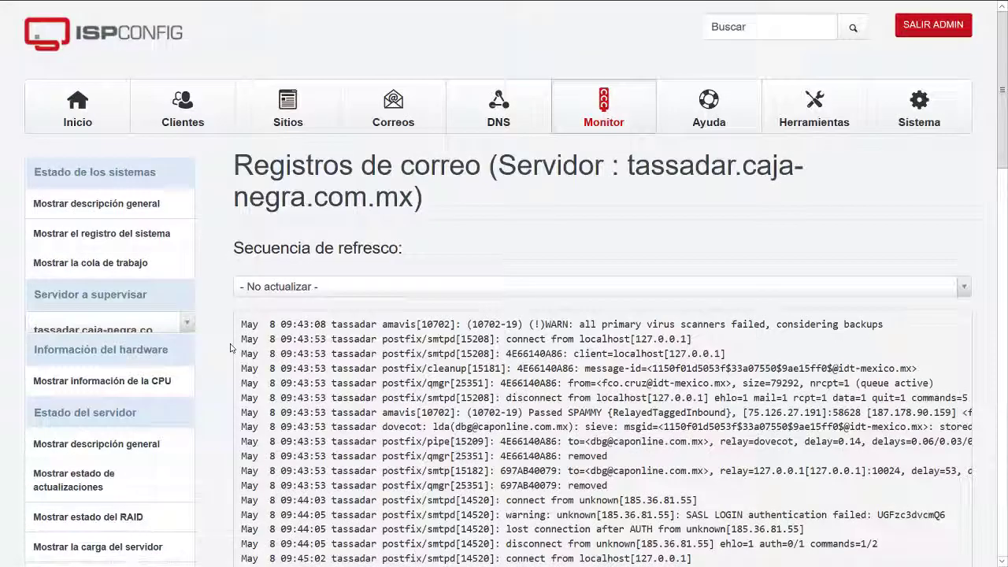
scroll(301, 381, down, 3)
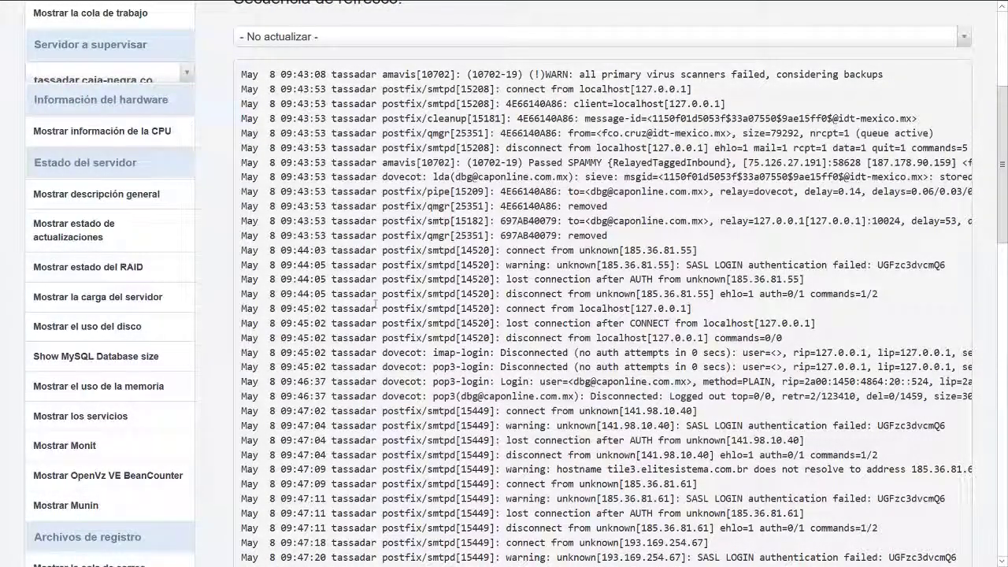
scroll(299, 359, down, 12)
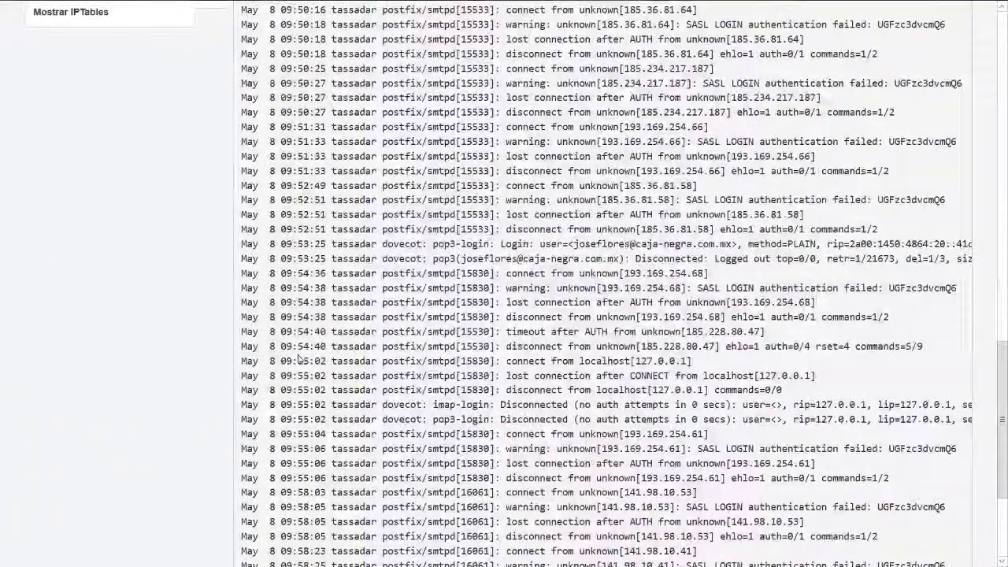
scroll(299, 357, up, 5)
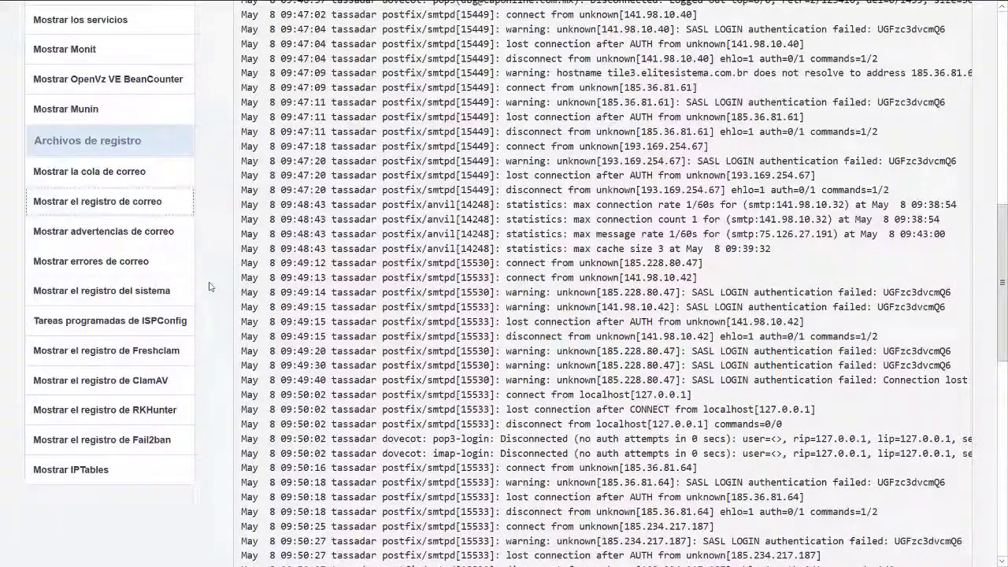
- Read the mail warnings log showing amavis failing to connect to clamd
click(126, 233)
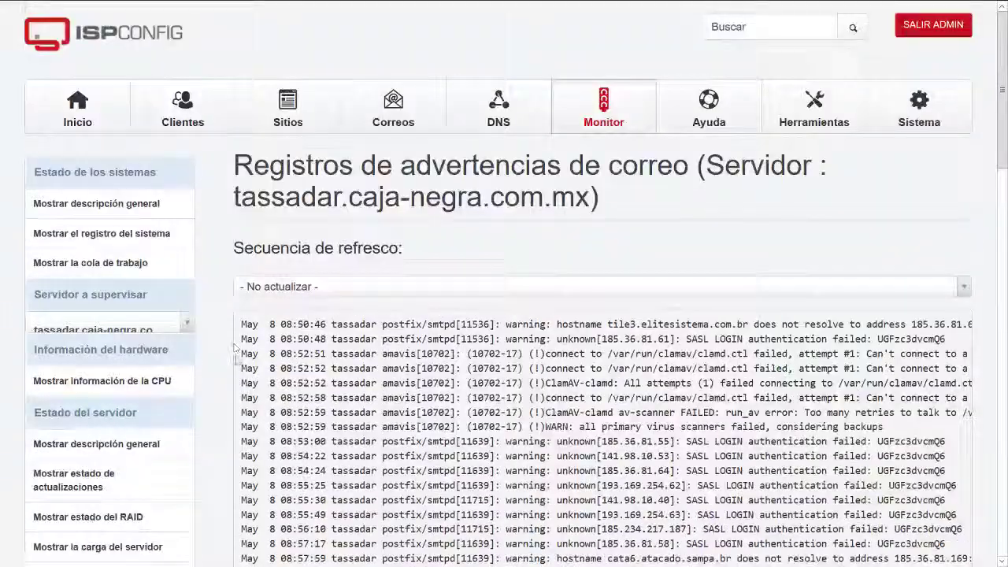
scroll(237, 360, down, 5)
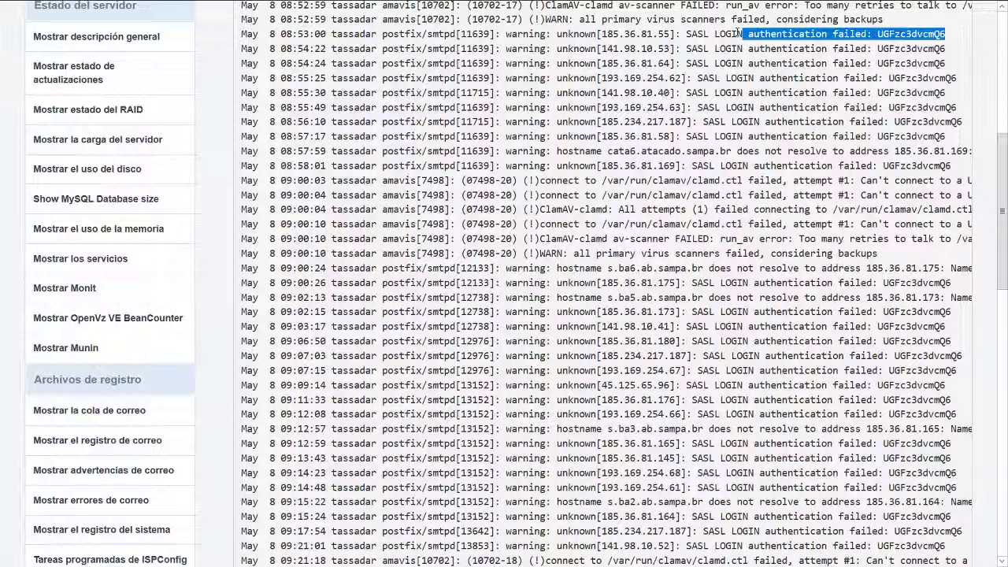
drag(557, 49, 564, 34)
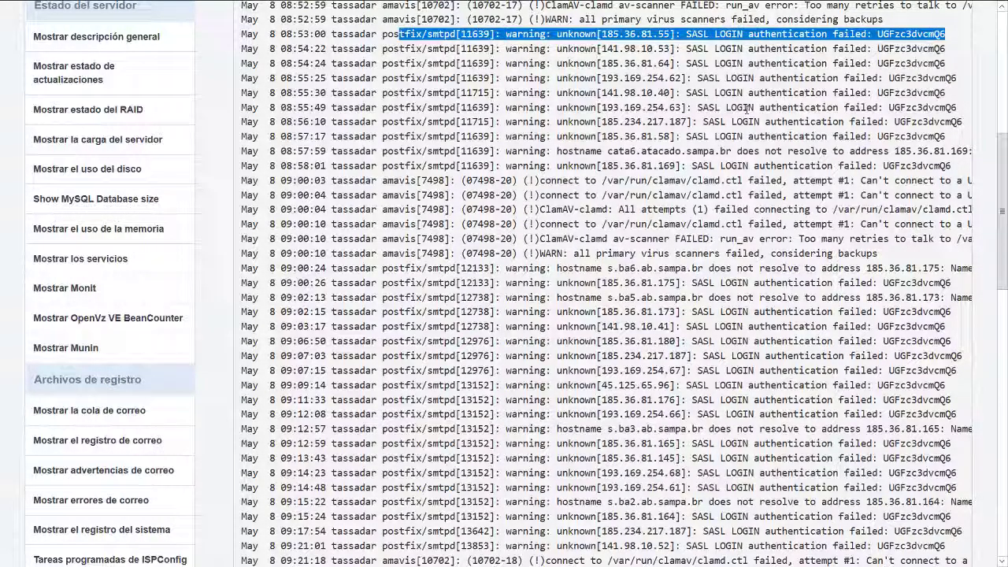
scroll(556, 238, right, 2)
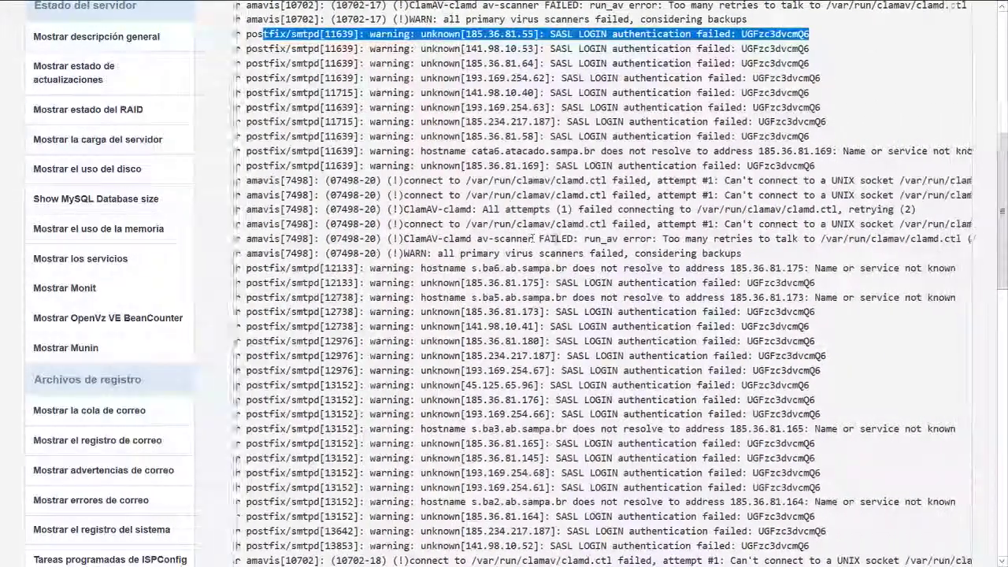
scroll(556, 238, left, 5)
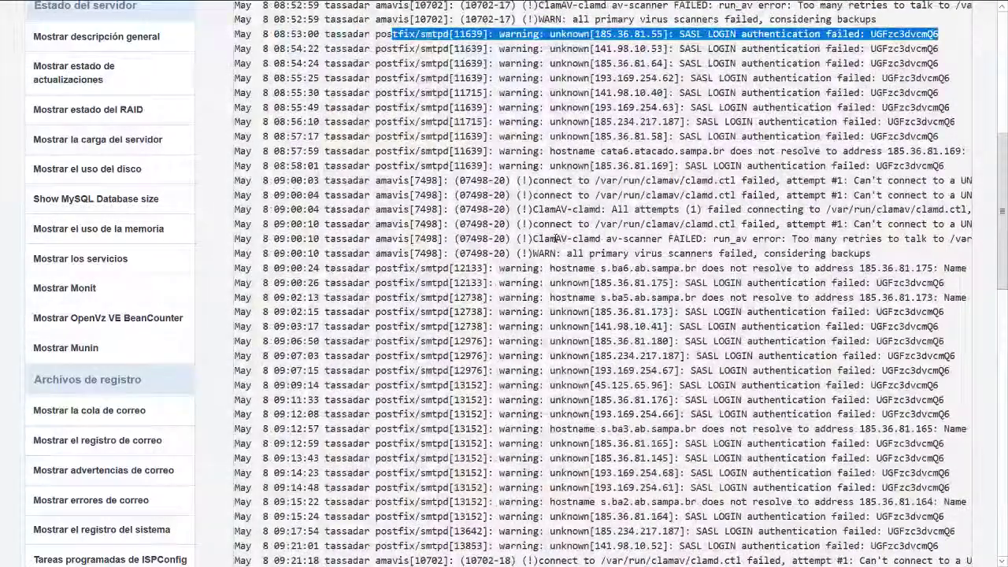
scroll(556, 238, right, 5)
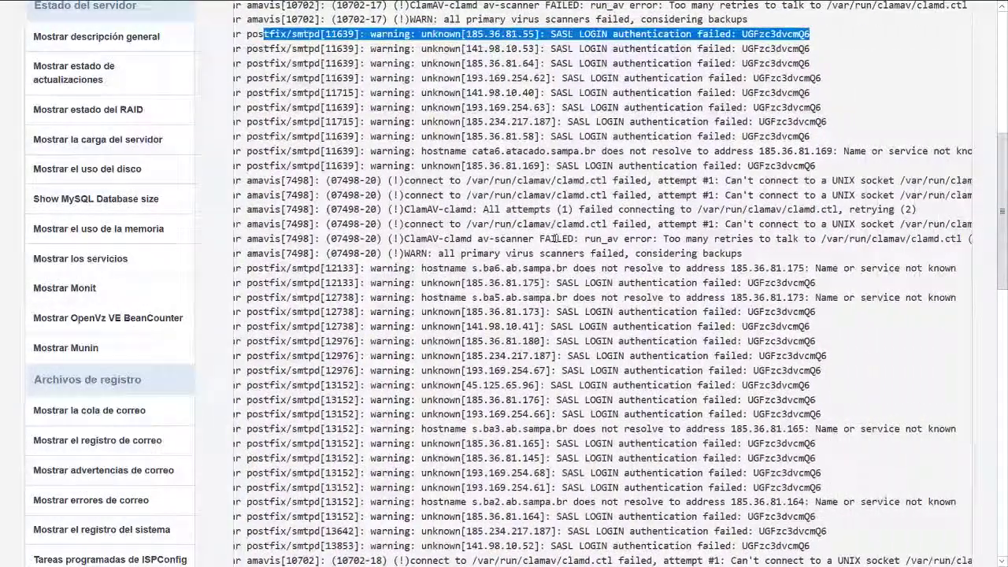
scroll(556, 238, left, 10)
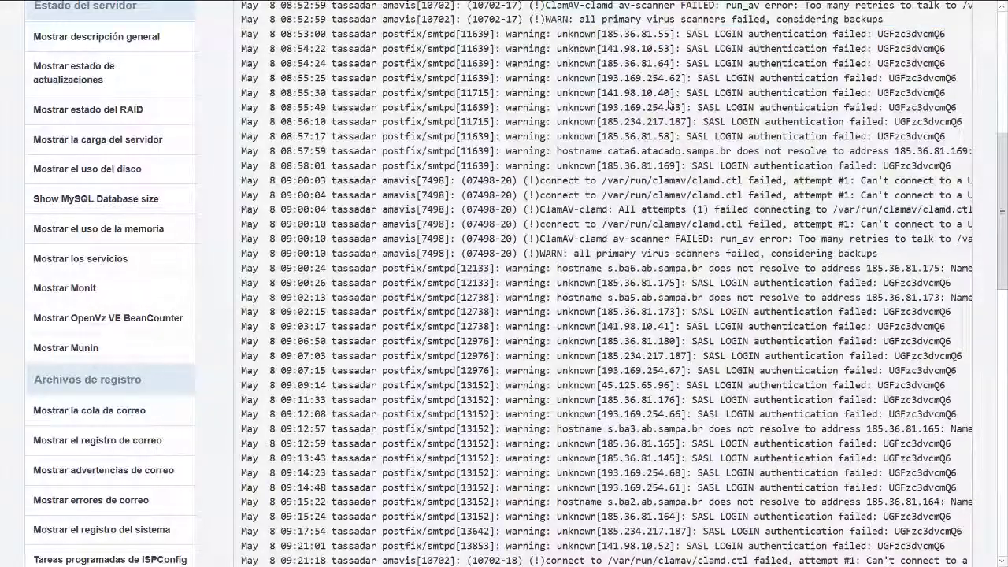
scroll(668, 104, down, 3)
scroll(668, 96, down, 2)
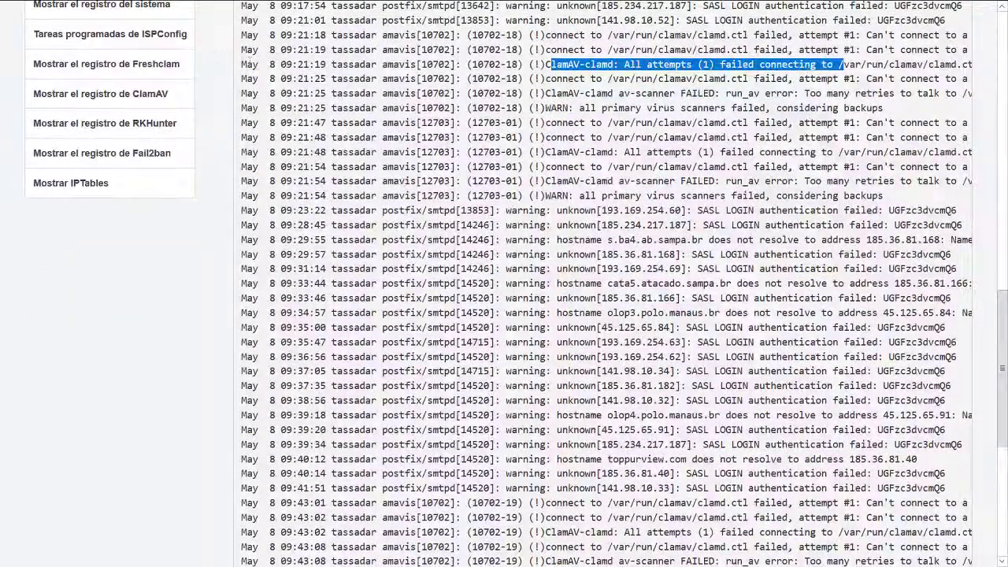
scroll(132, 240, up, 3)
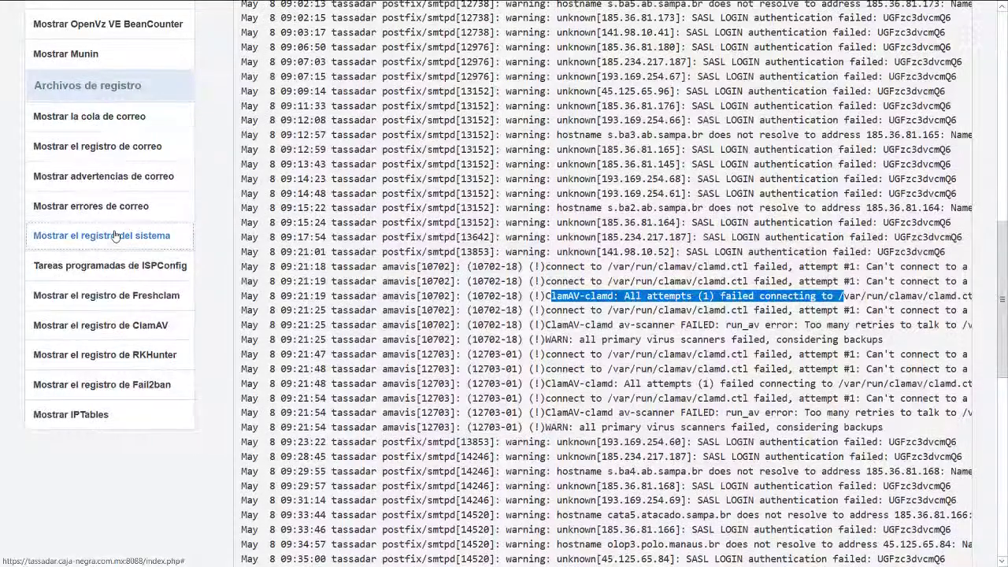
- Look through the server's system messages log
click(114, 235)
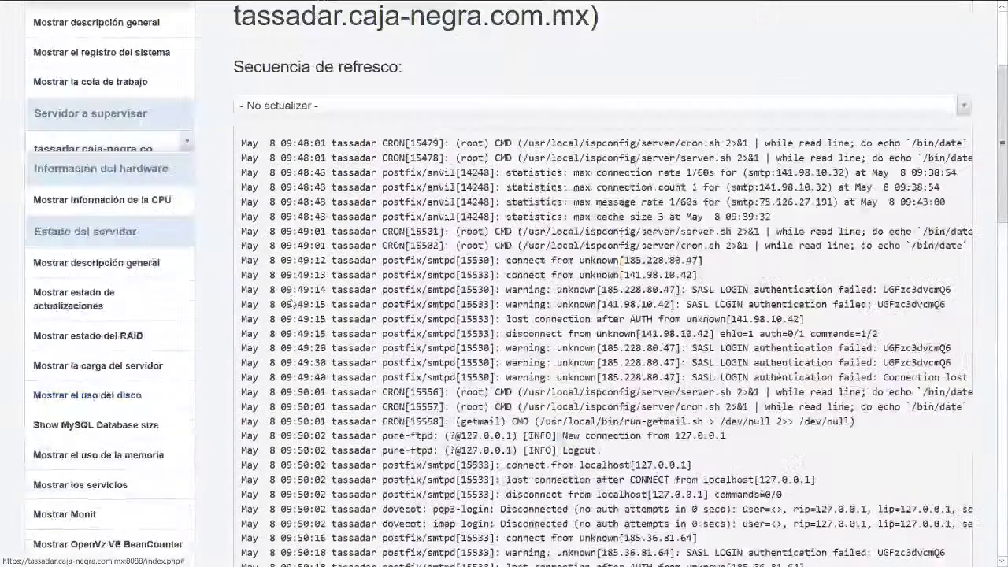
scroll(256, 425, down, 10)
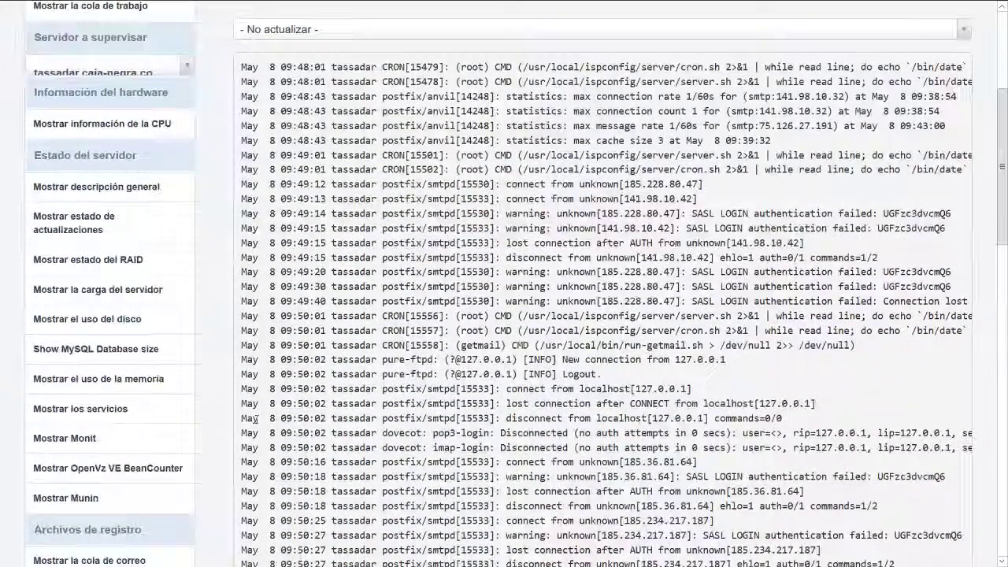
scroll(256, 426, down, 1)
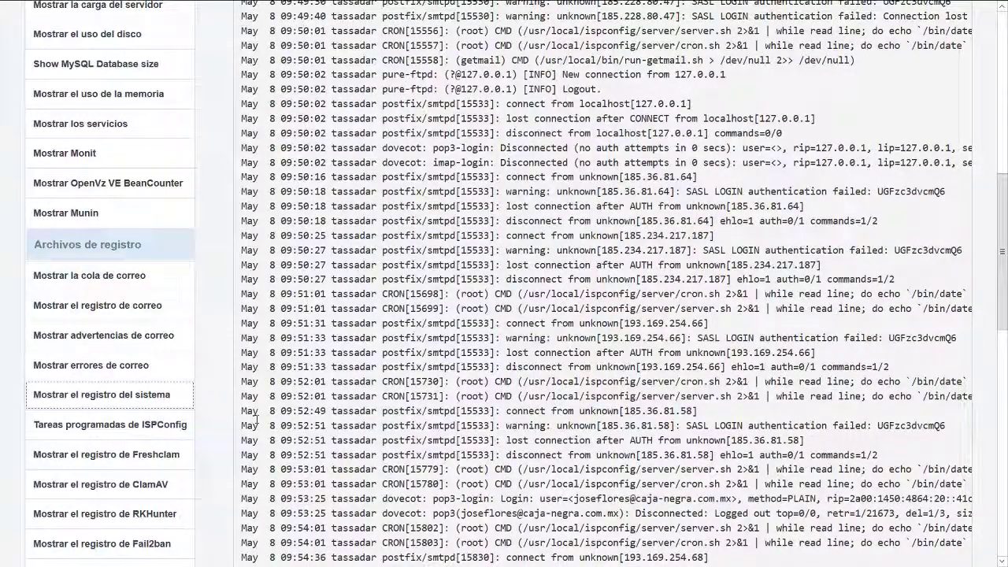
- Read the ISPConfig scheduled tasks log down to the latest database quota checks
click(139, 425)
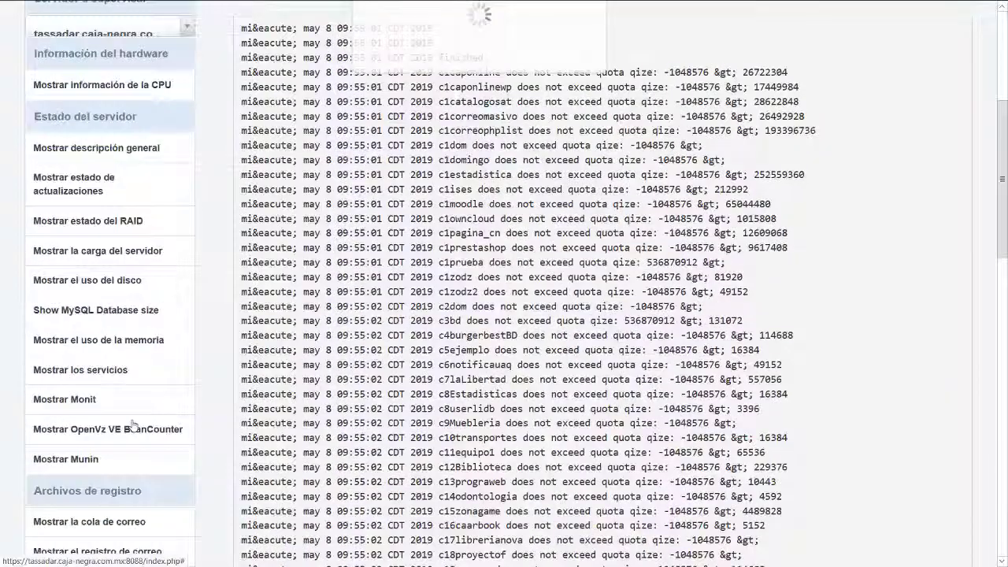
scroll(219, 400, down, 2)
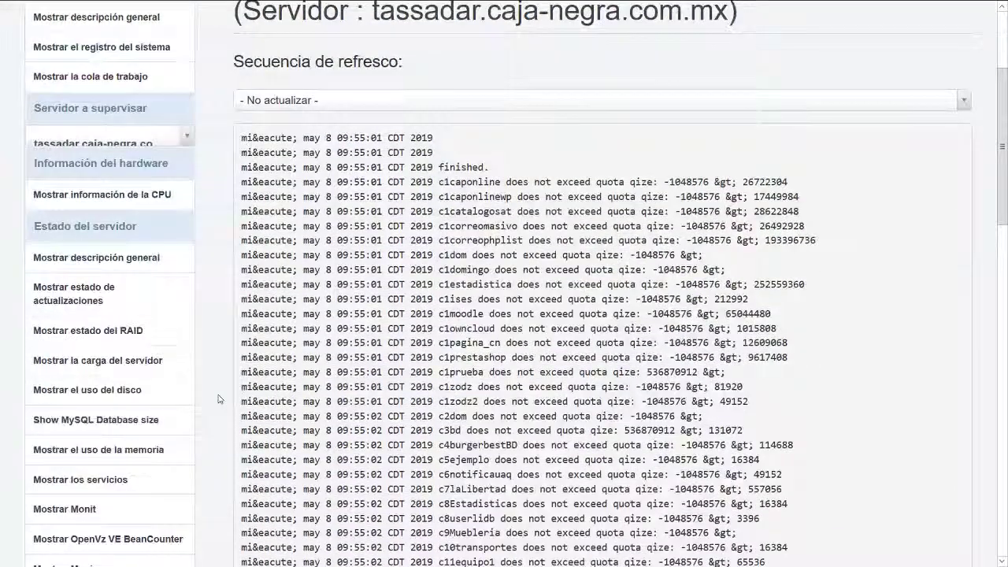
scroll(219, 399, down, 3)
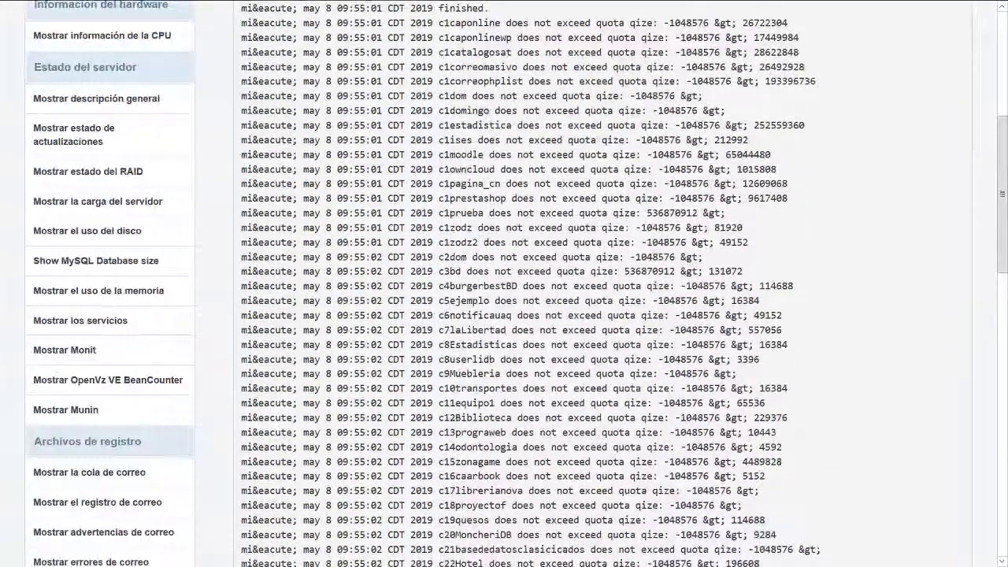
scroll(295, 330, down, 4)
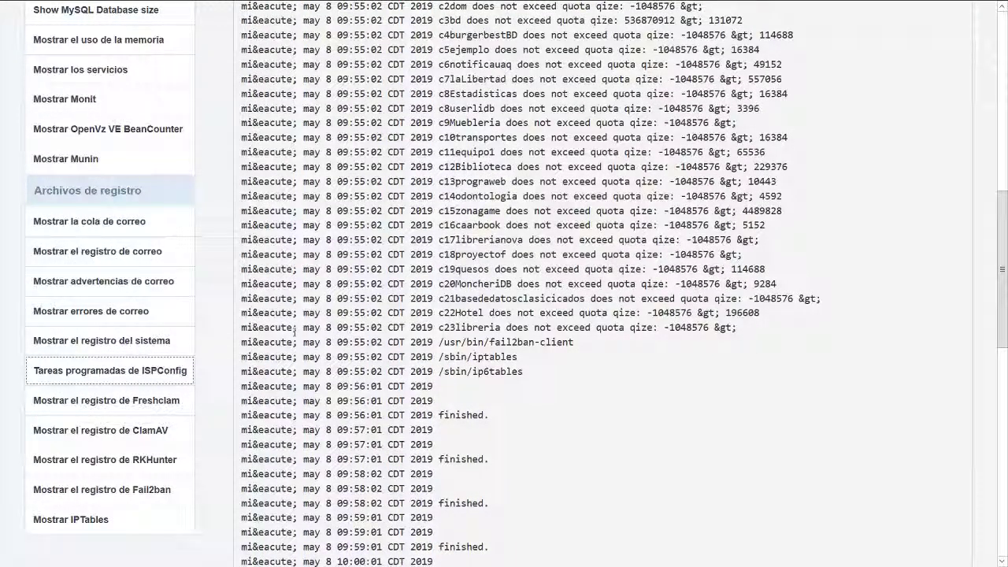
scroll(295, 330, down, 2)
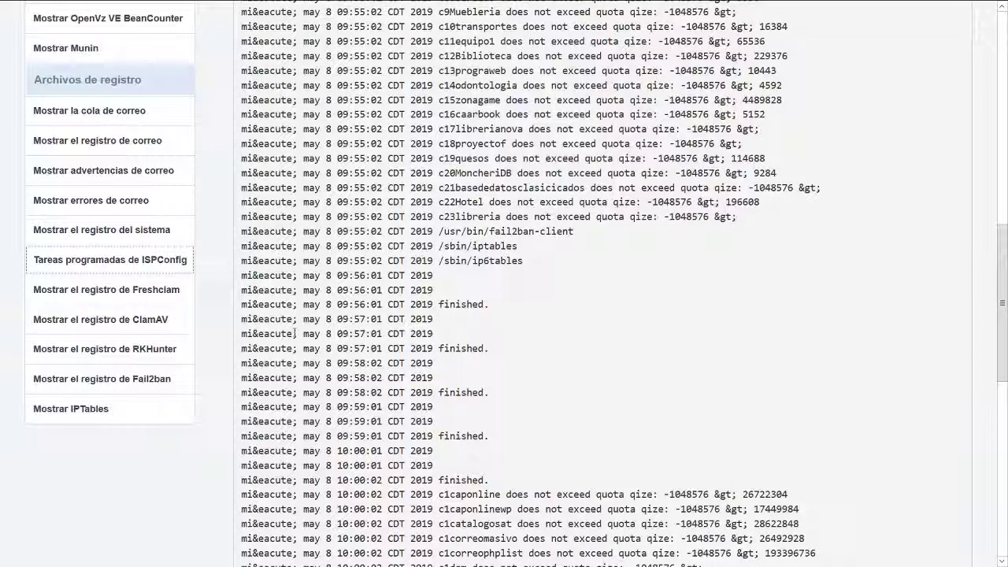
scroll(295, 333, down, 1)
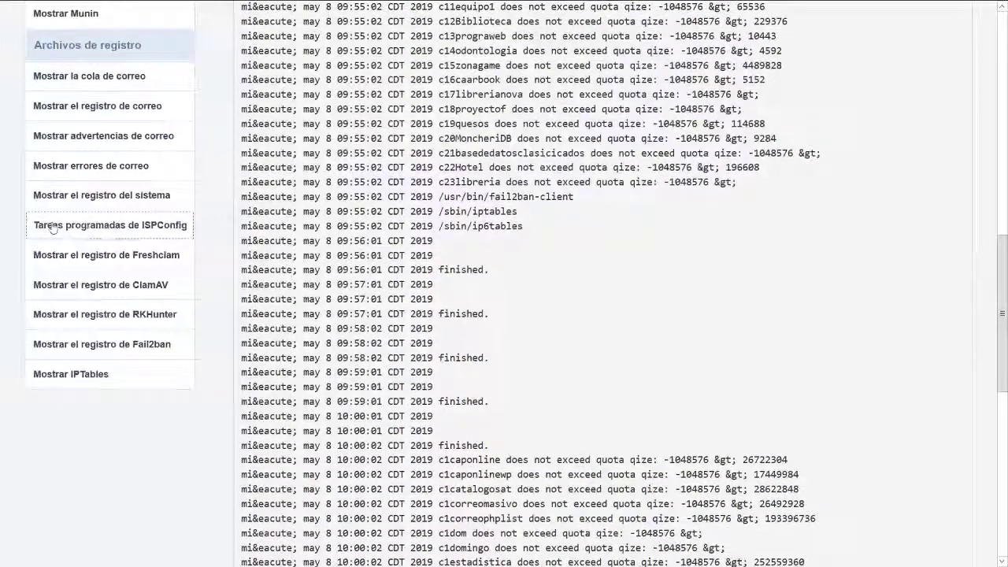
- Read through the Freshclam update log
click(68, 258)
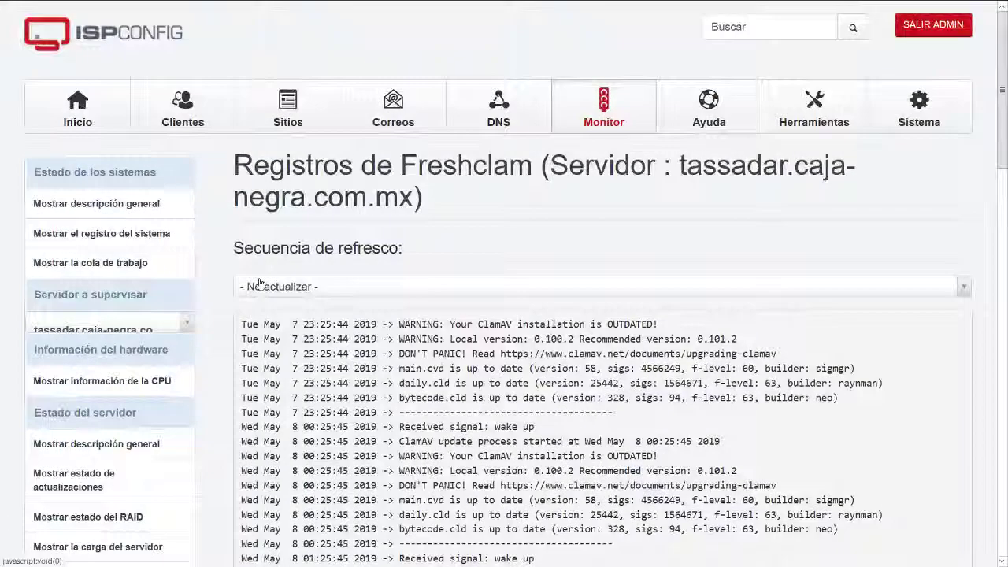
scroll(260, 282, down, 1)
scroll(260, 281, down, 2)
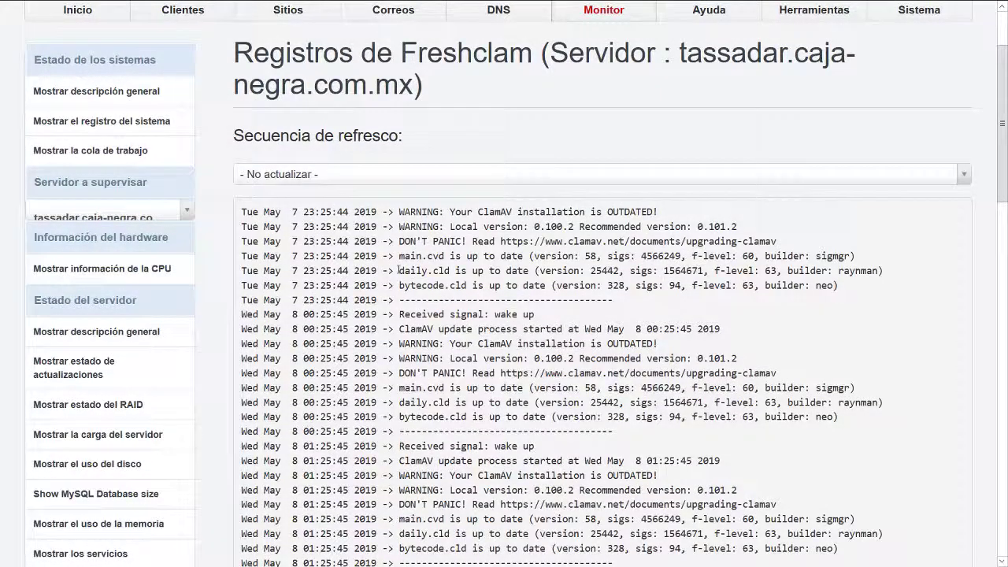
scroll(399, 270, down, 6)
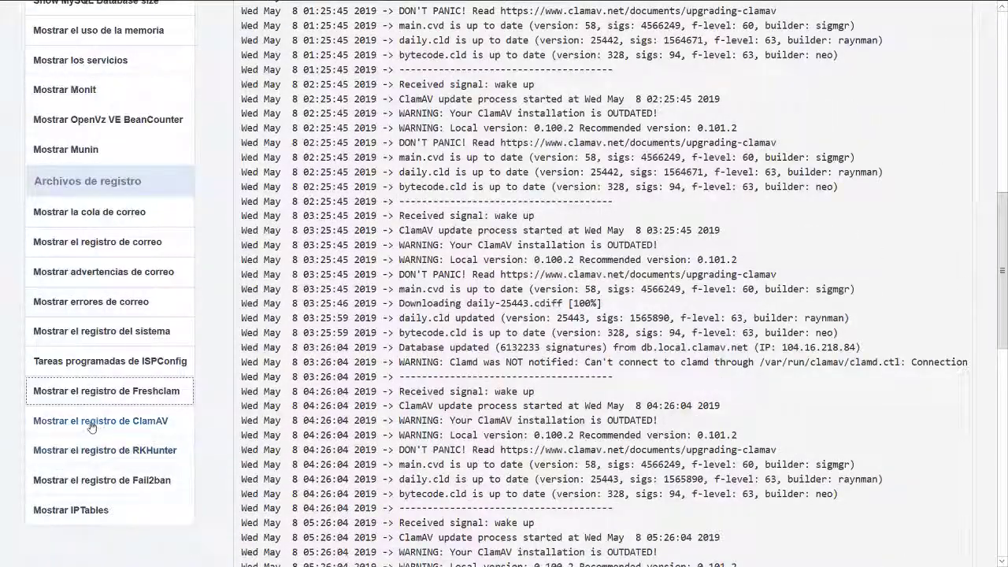
- Check the ClamAV log, then the RKHunter log with its invalid WEB_CMD warning
click(91, 423)
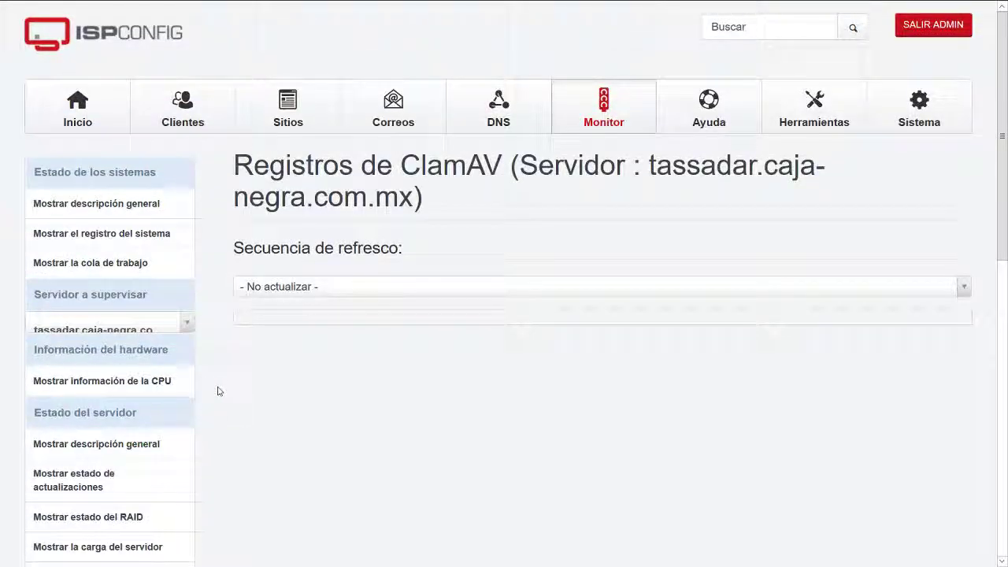
scroll(219, 391, down, 8)
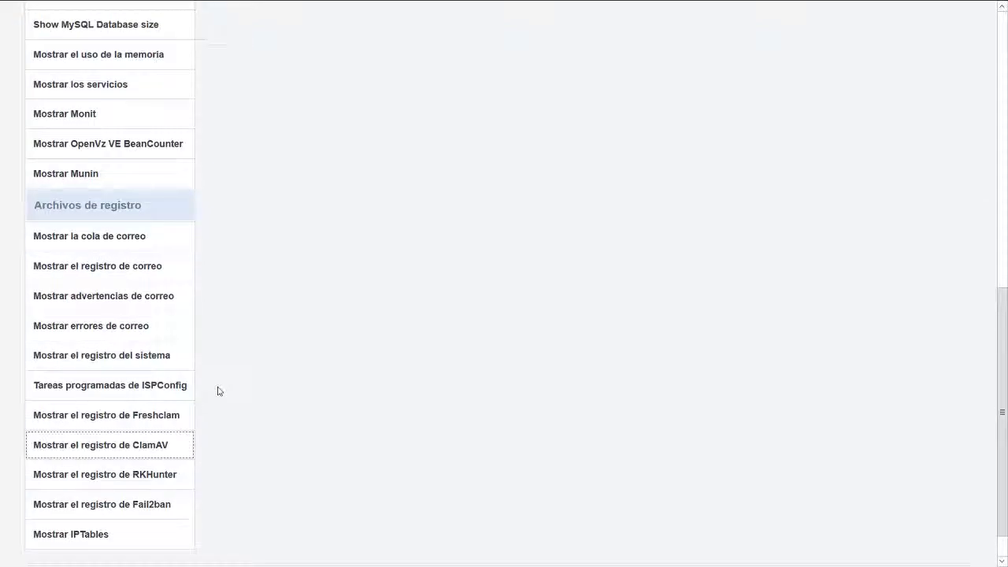
click(110, 433)
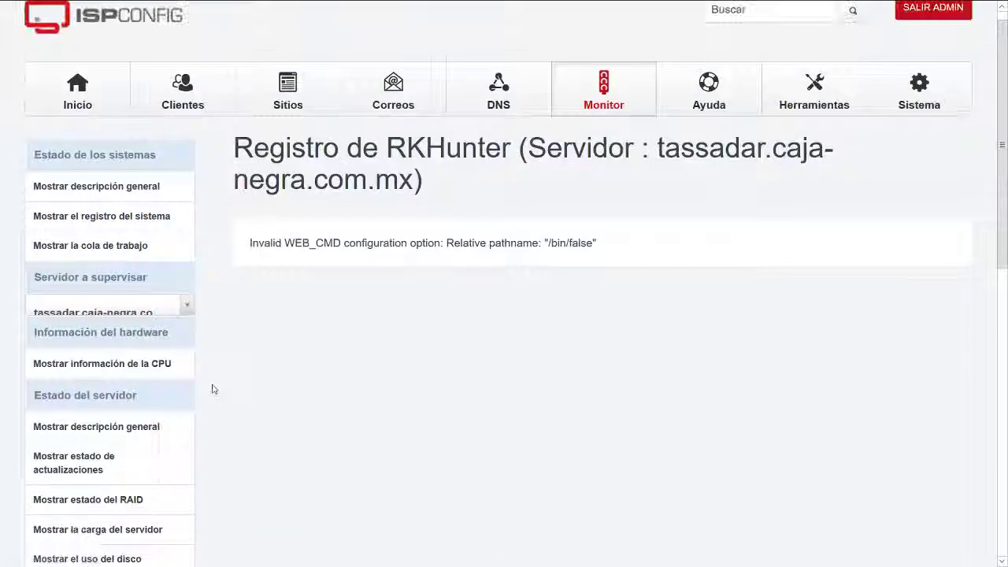
- Review the Fail2Ban log's postfix-sasl detections and the ban and unban of 185.228.80.47
scroll(213, 389, down, 8)
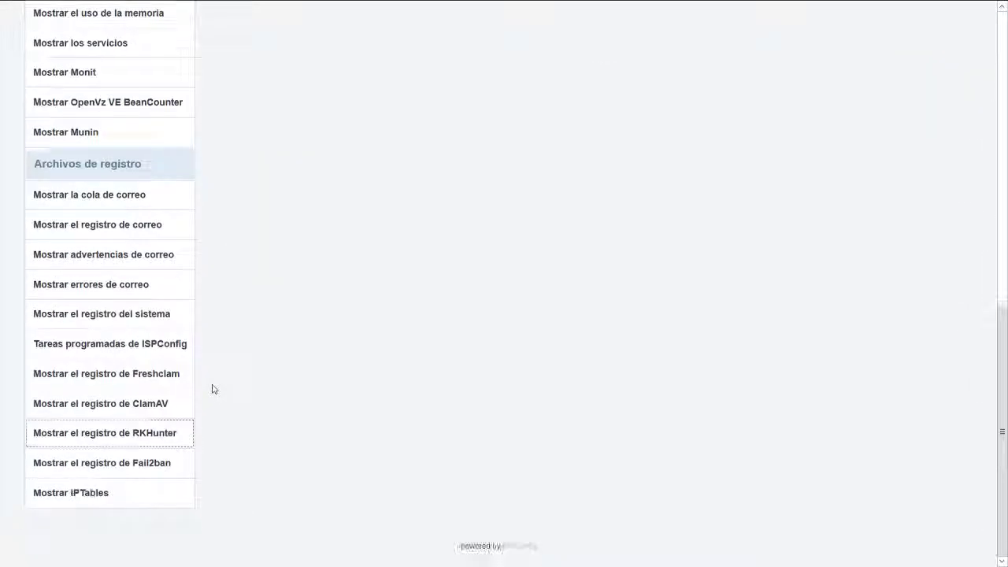
click(103, 471)
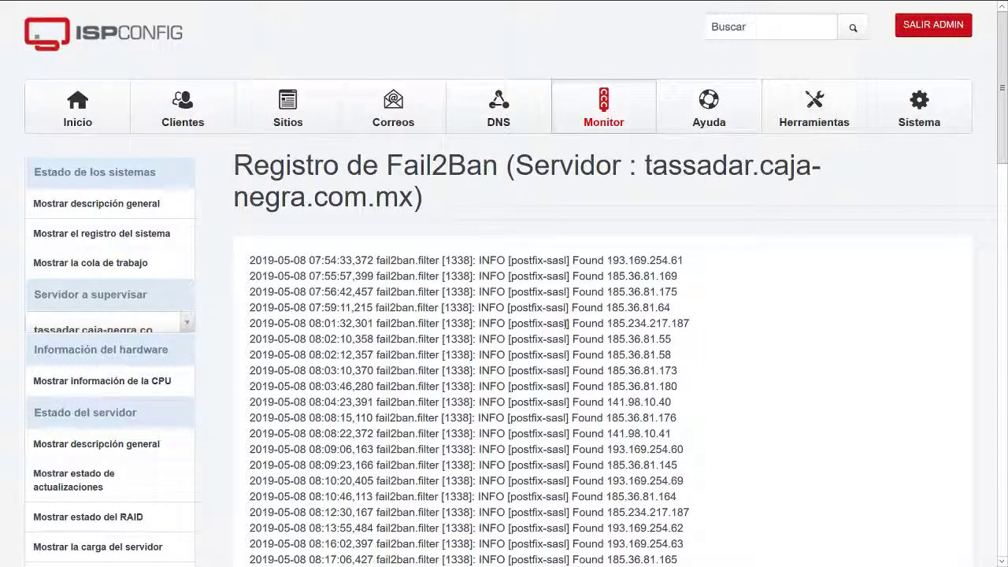
scroll(567, 323, down, 3)
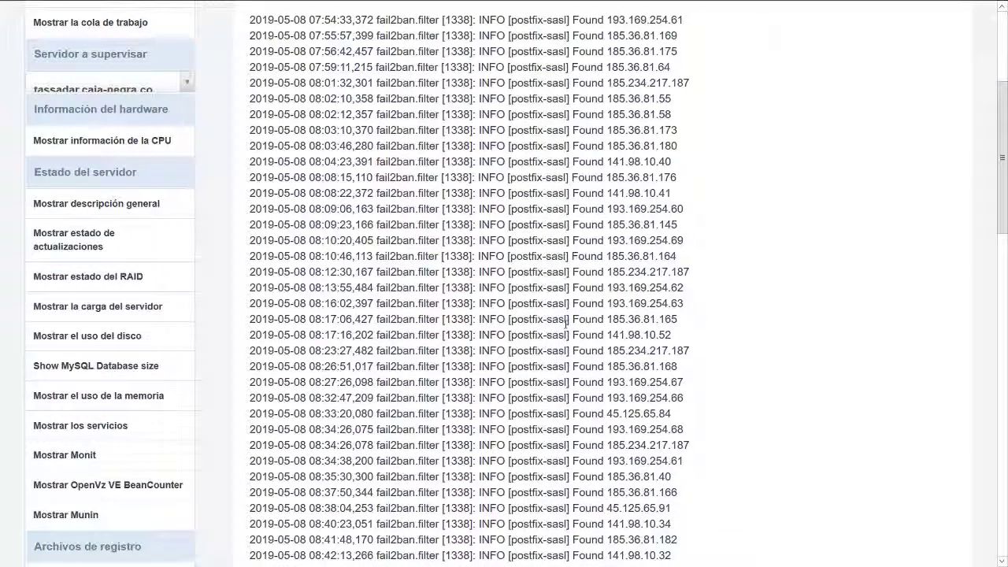
drag(688, 285, 546, 289)
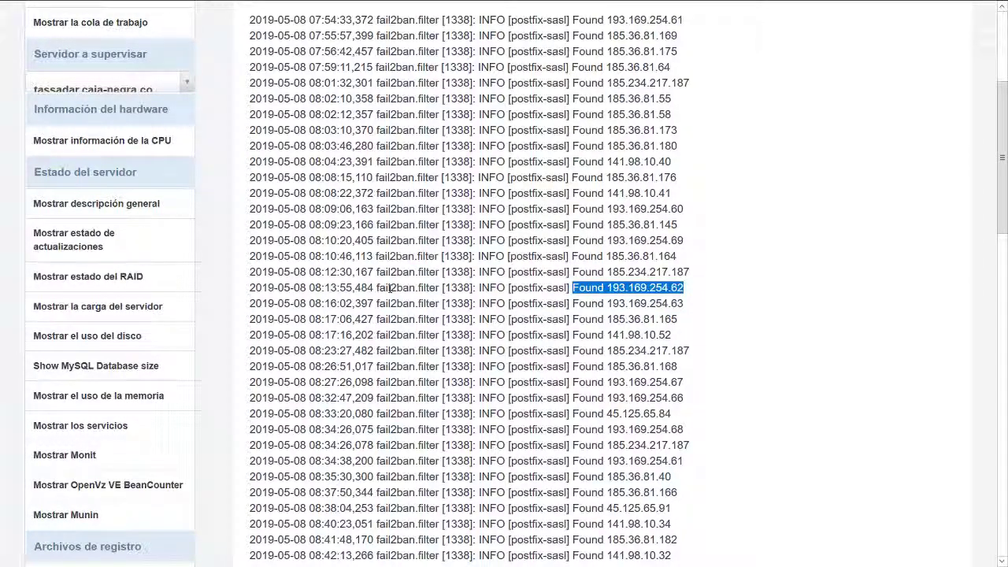
scroll(389, 288, down, 15)
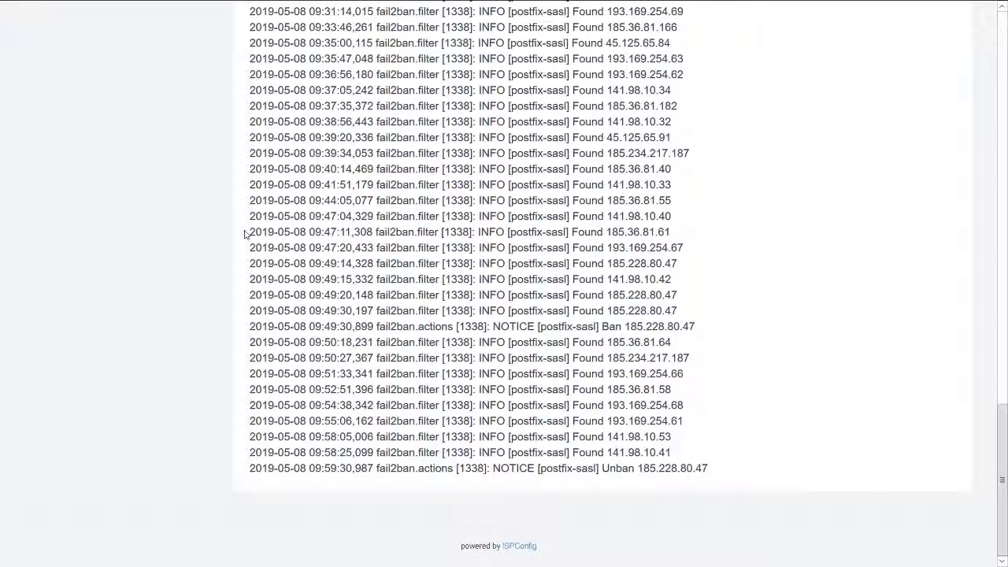
scroll(251, 219, up, 10)
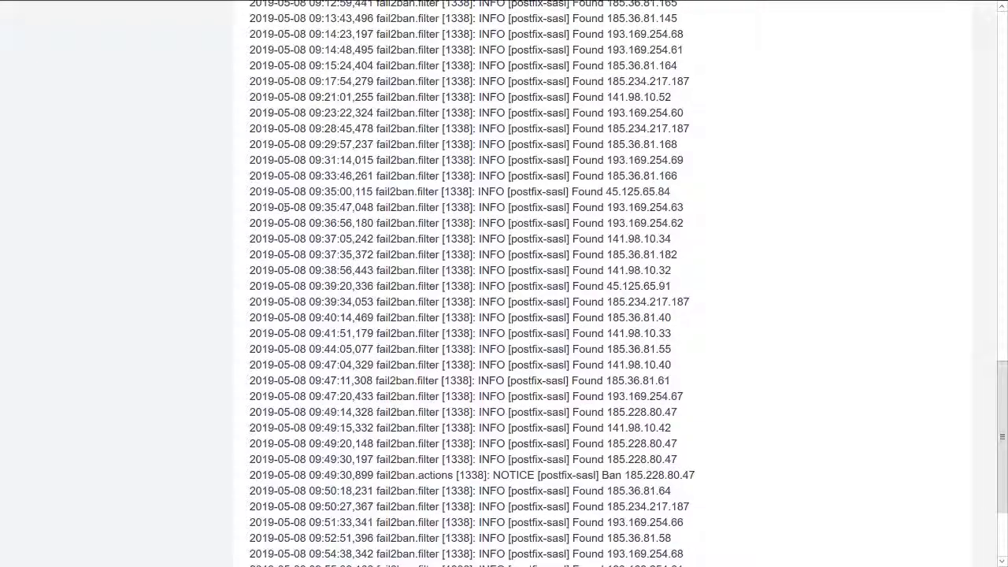
scroll(285, 208, up, 2)
scroll(285, 207, down, 1)
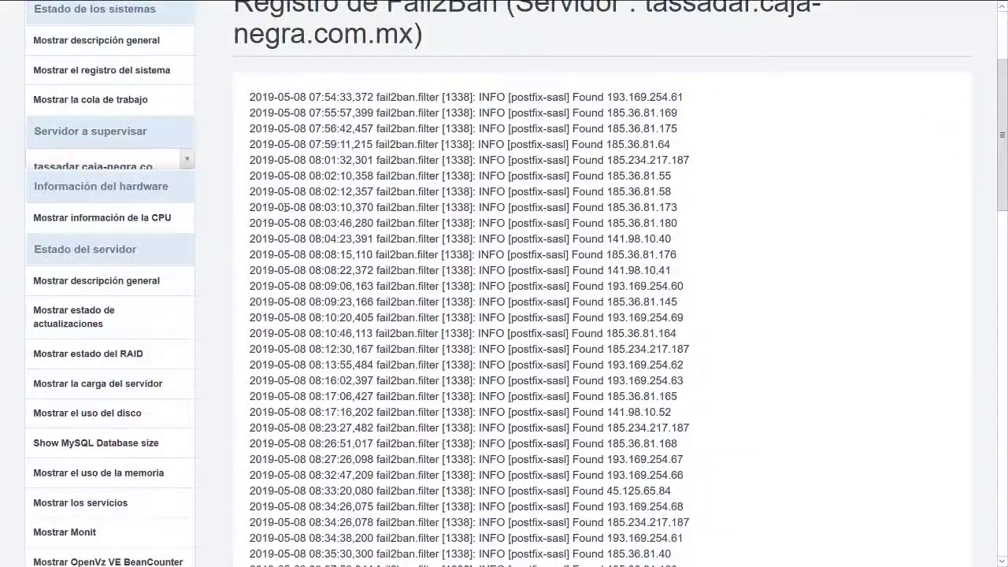
scroll(285, 207, down, 7)
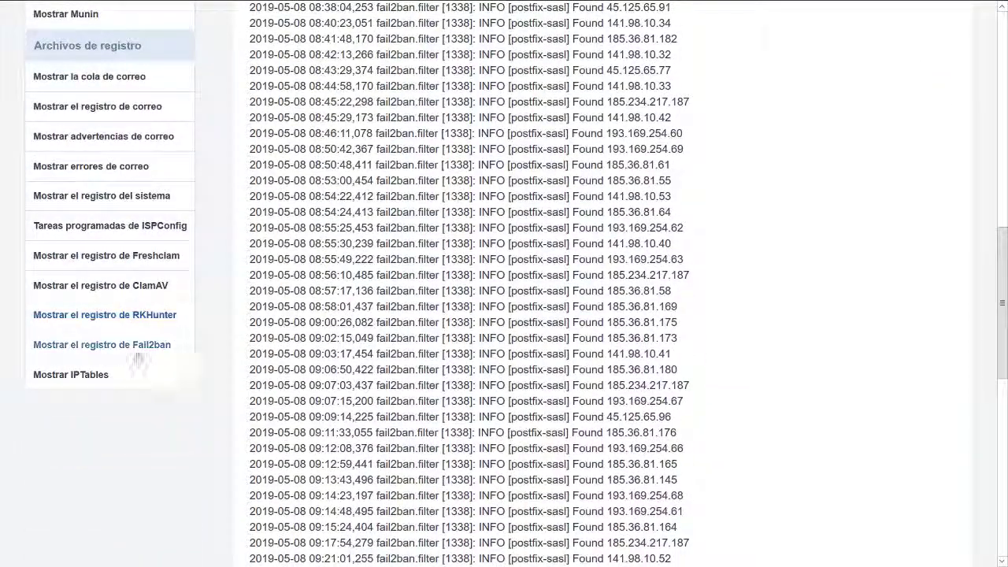
- Show the IPv4 and IPv6 IPTables rules, including the f2b chains for dovecot, postfix-sasl, pure-ftpd and sshd
click(81, 376)
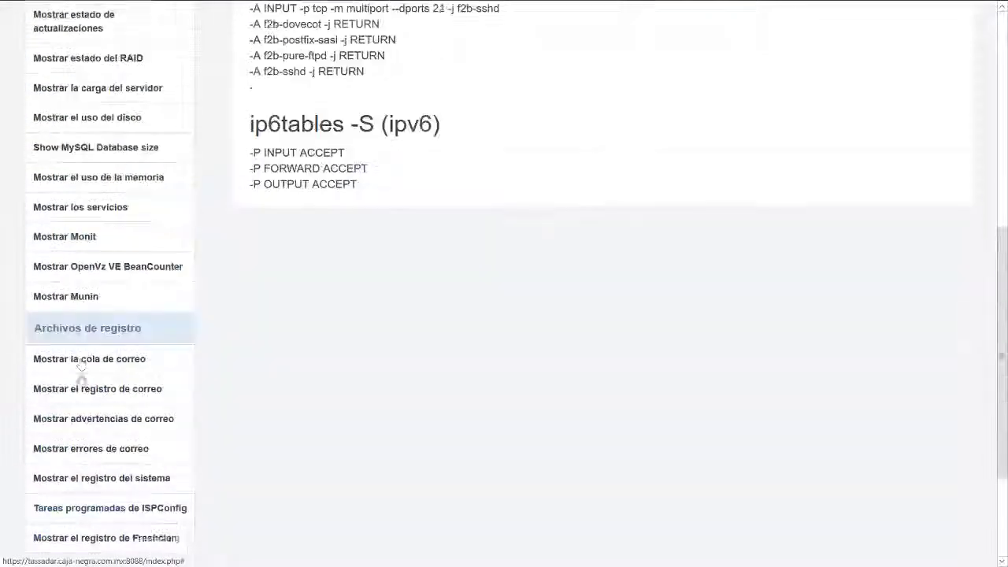
scroll(239, 356, down, 3)
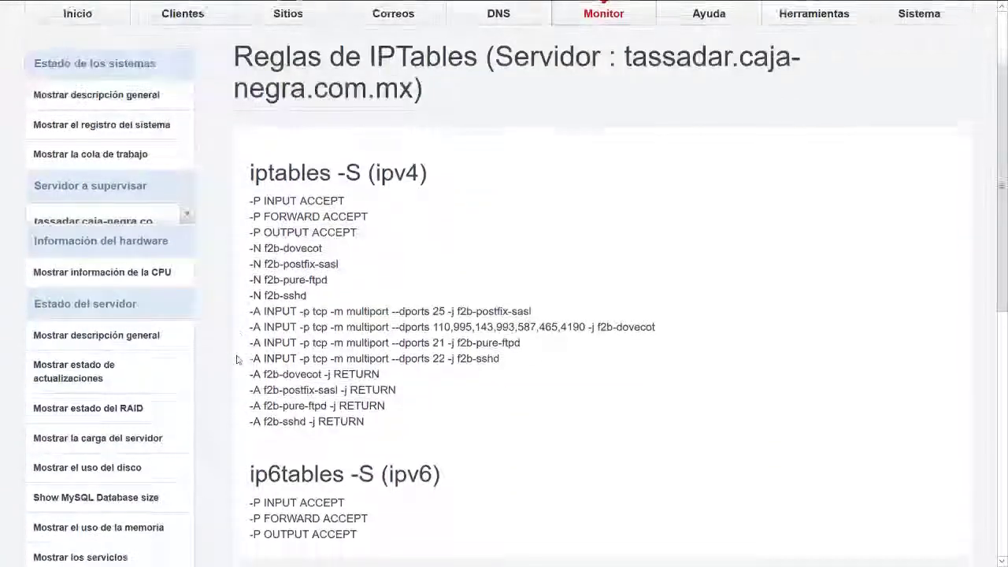
scroll(237, 359, down, 1)
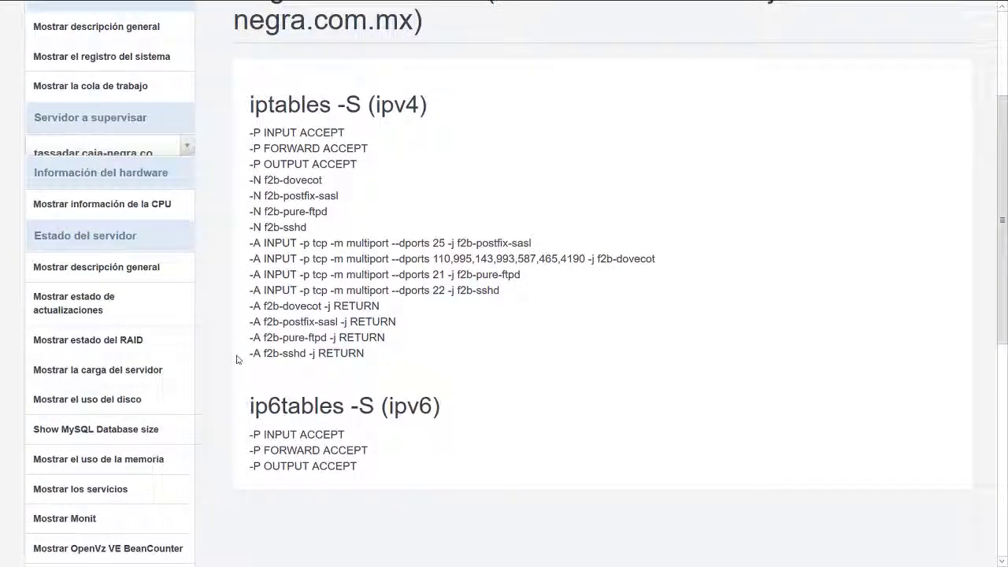
scroll(236, 359, up, 3)
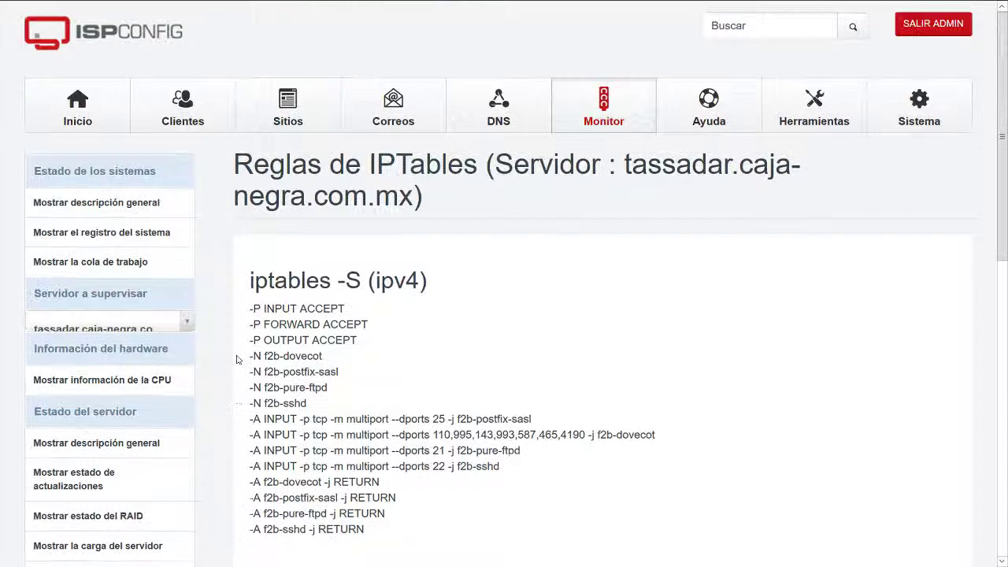
- Move from Help to the Herramientas (Tools) page showing user options and import tools
click(732, 109)
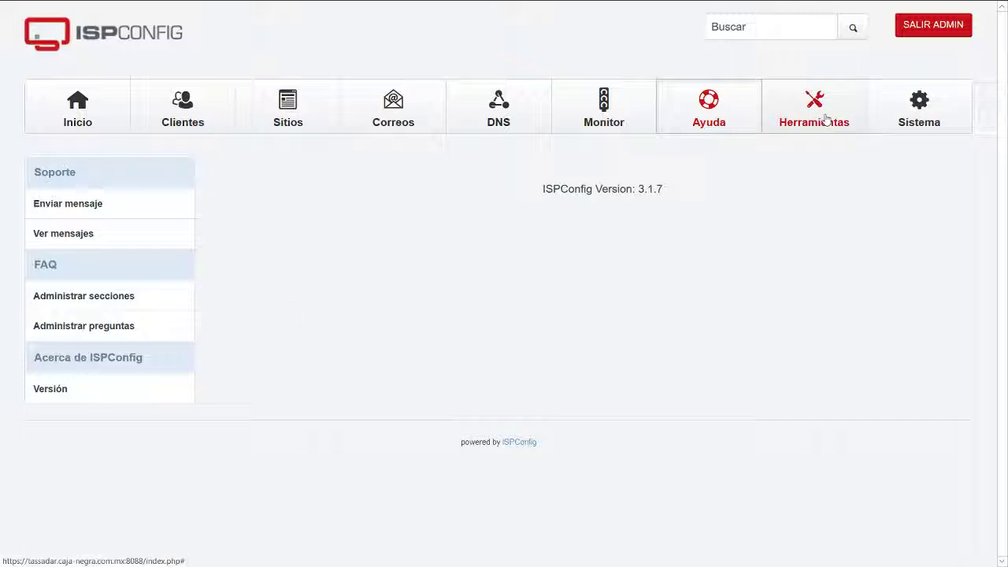
click(799, 130)
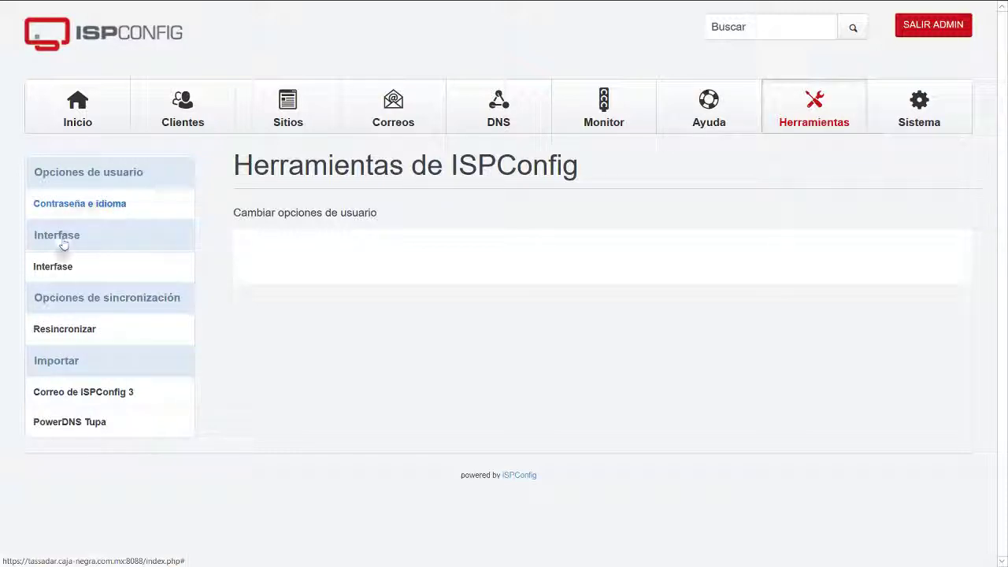
click(102, 331)
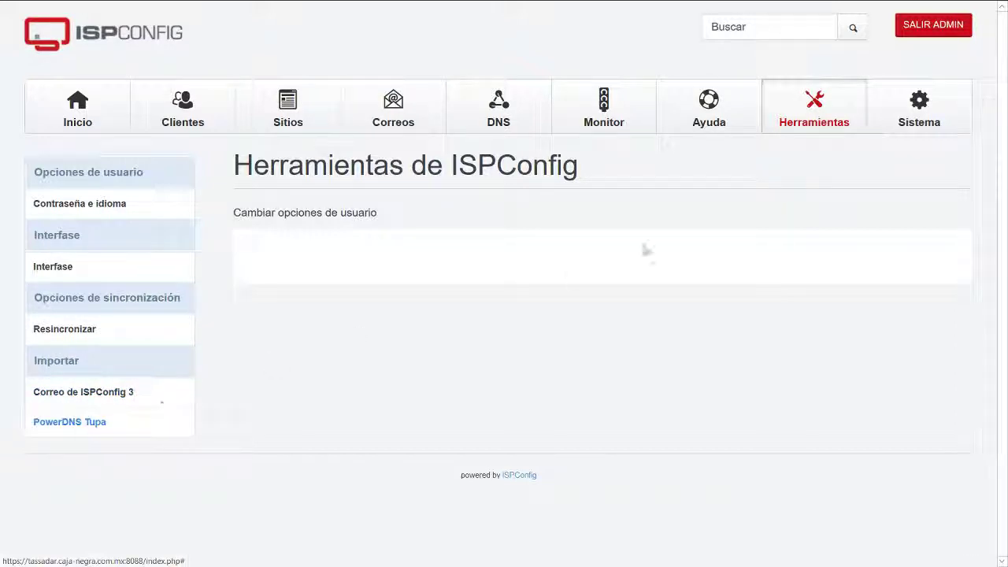
- In Sistema, browse system users and remote users, then view the server services overview
click(922, 107)
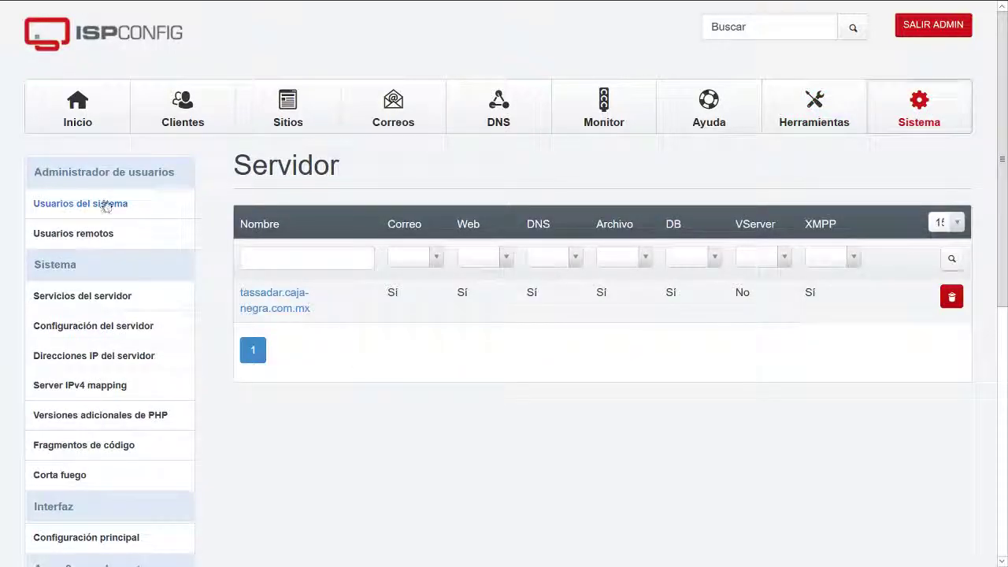
click(110, 208)
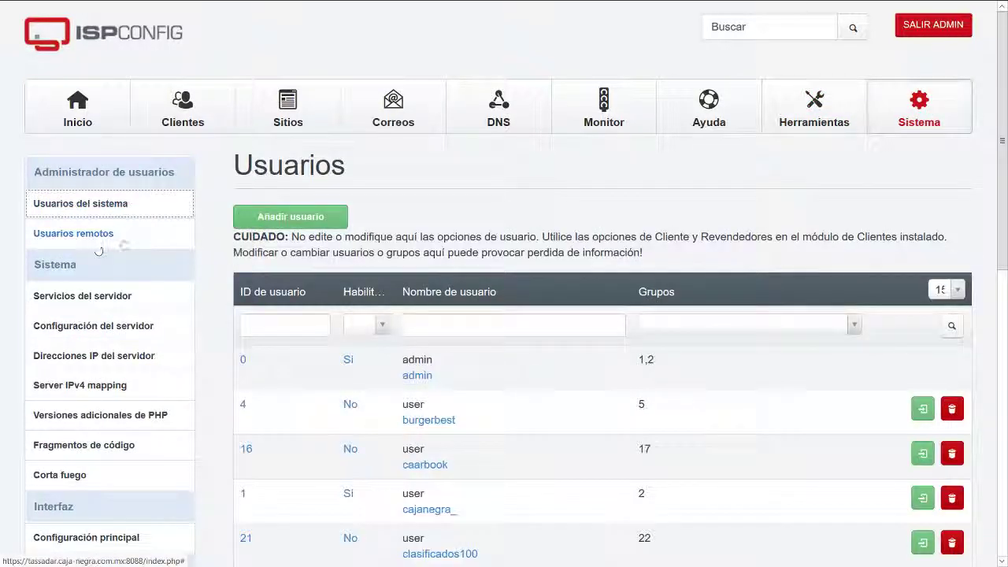
click(85, 236)
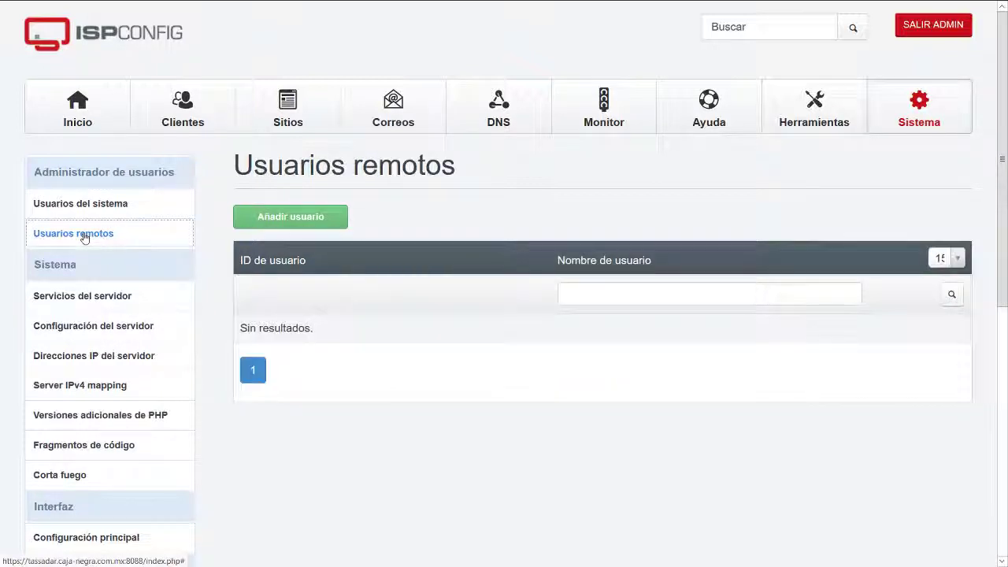
scroll(177, 260, down, 3)
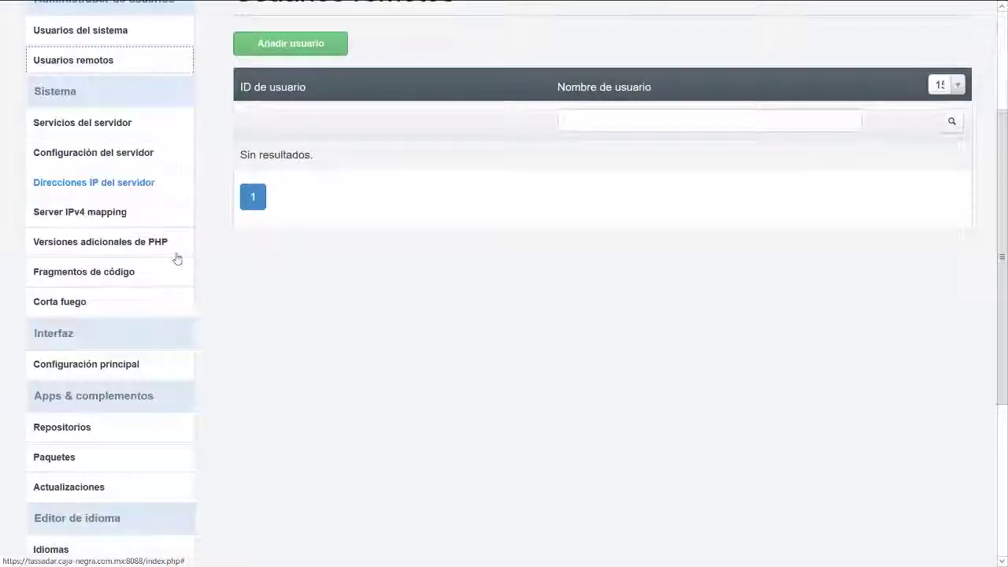
click(131, 123)
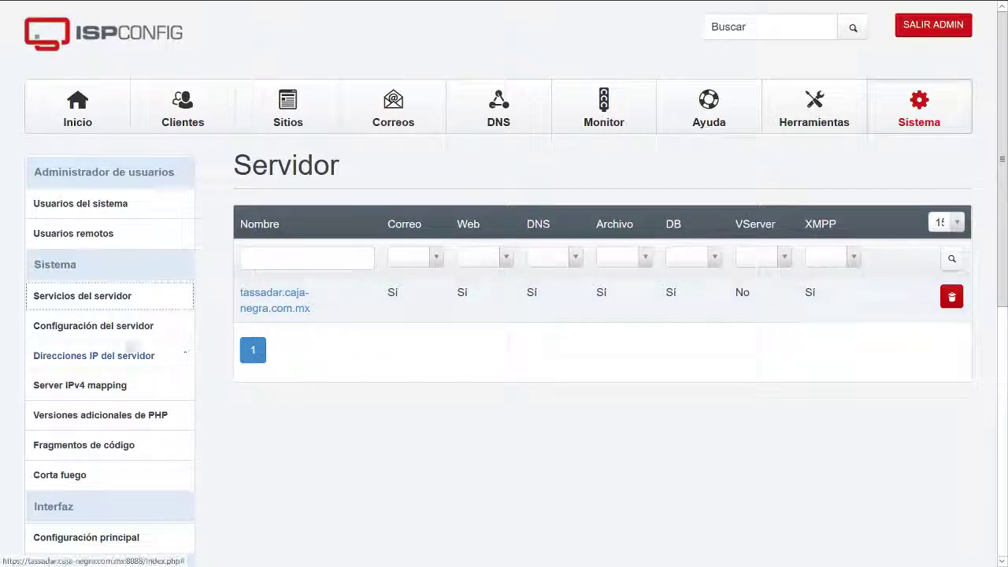
- Check the server IP addresses and server configuration, then view the empty additional PHP versions list
click(98, 354)
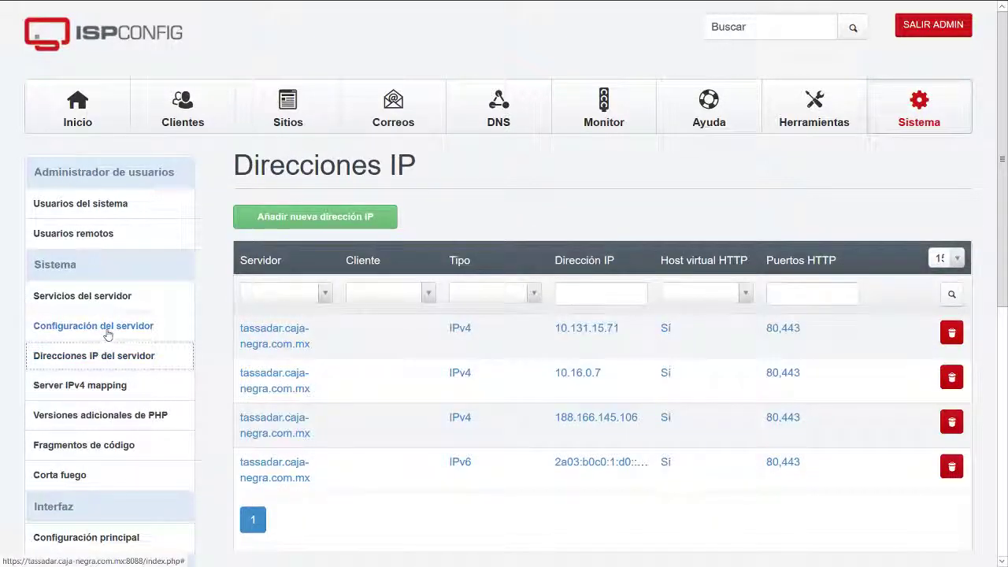
click(106, 327)
click(304, 294)
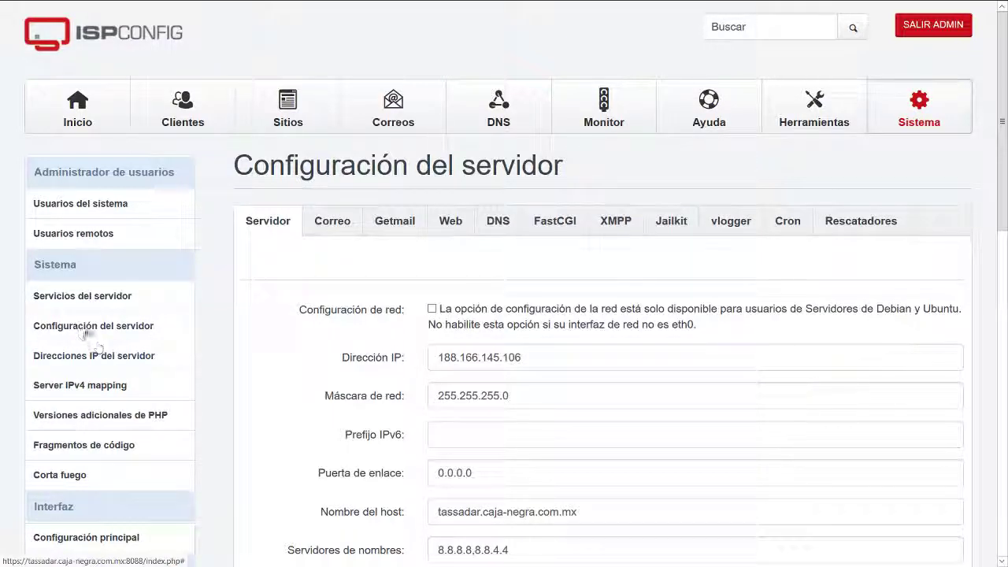
click(83, 358)
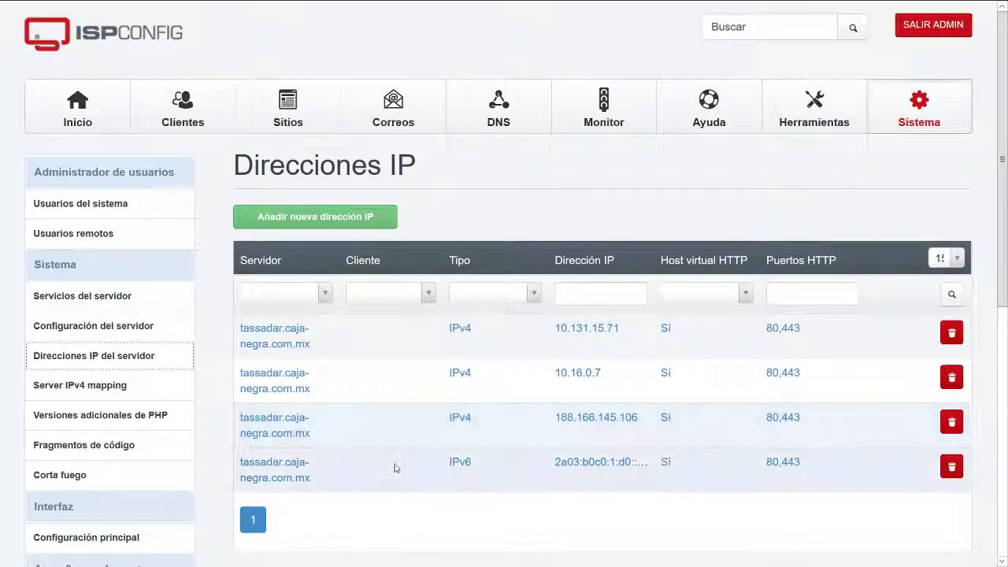
click(96, 418)
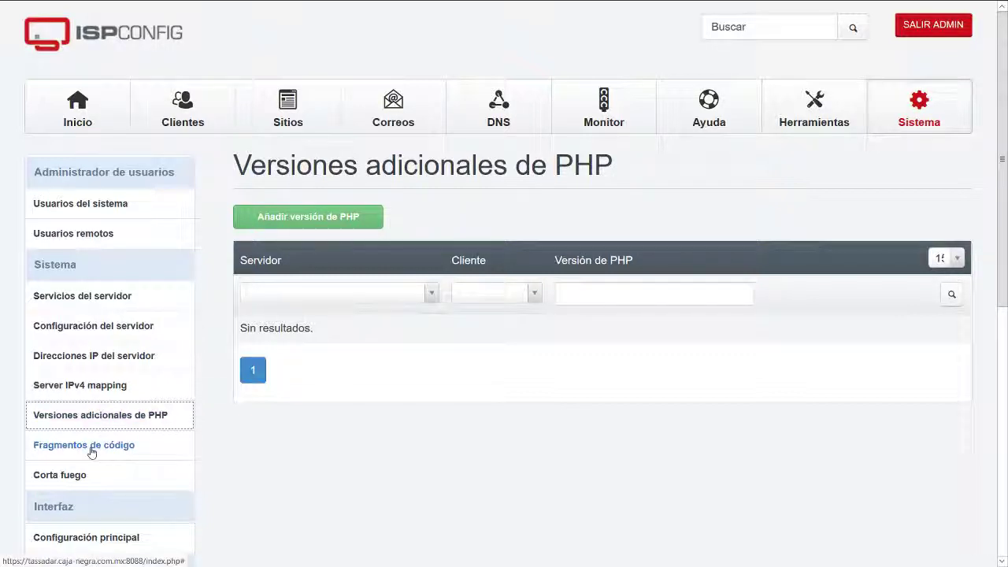
- View the code snippets list and the firewall rules list
click(61, 447)
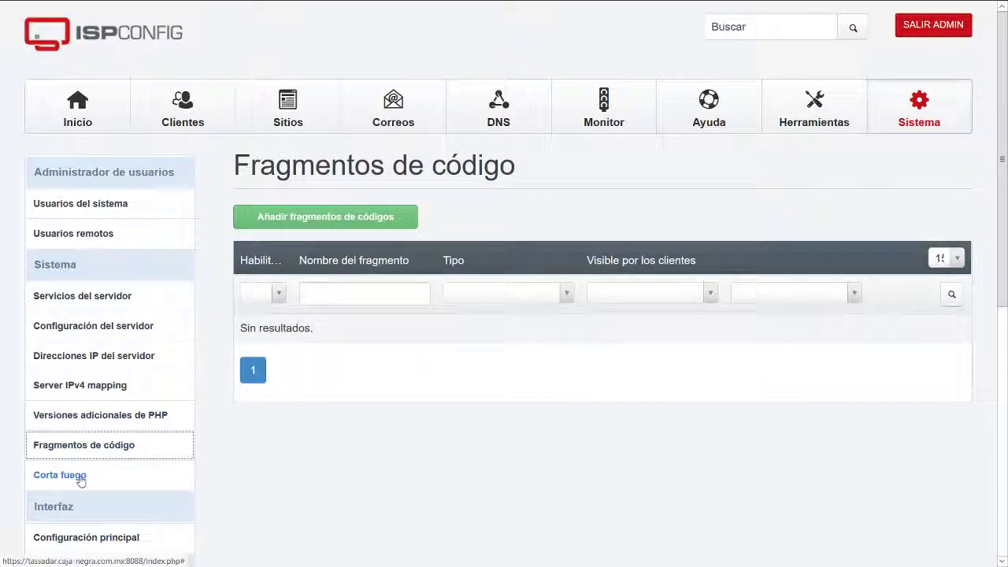
click(81, 476)
scroll(211, 447, down, 3)
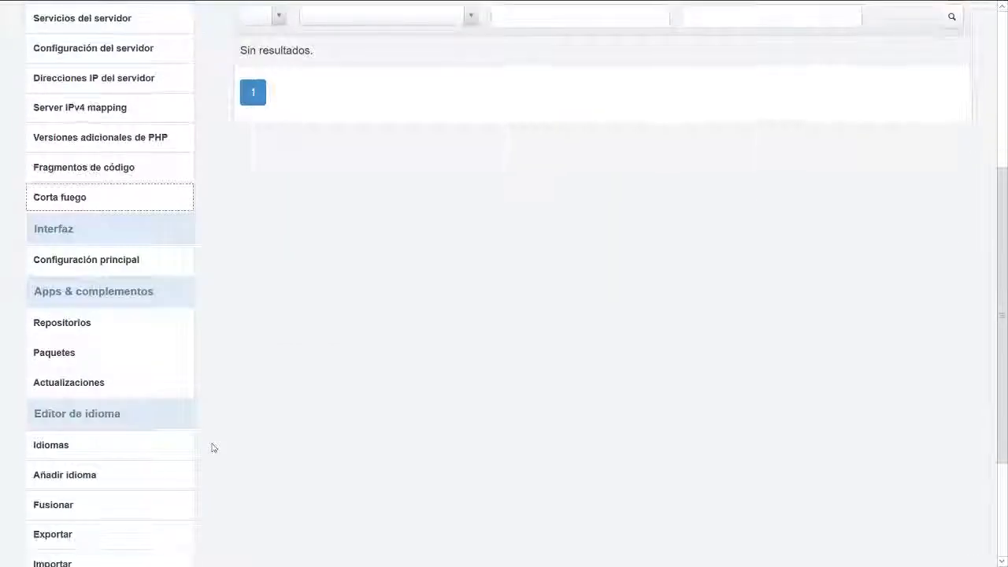
- Scroll through the main System Config, then view the Repositories list with ISPConfig Addons
click(93, 267)
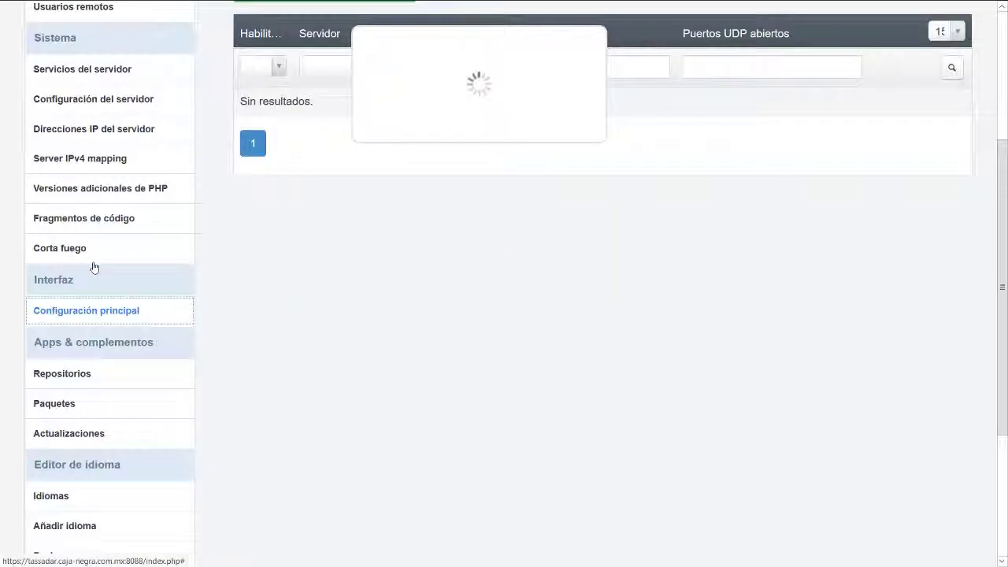
scroll(189, 391, down, 2)
scroll(189, 390, down, 5)
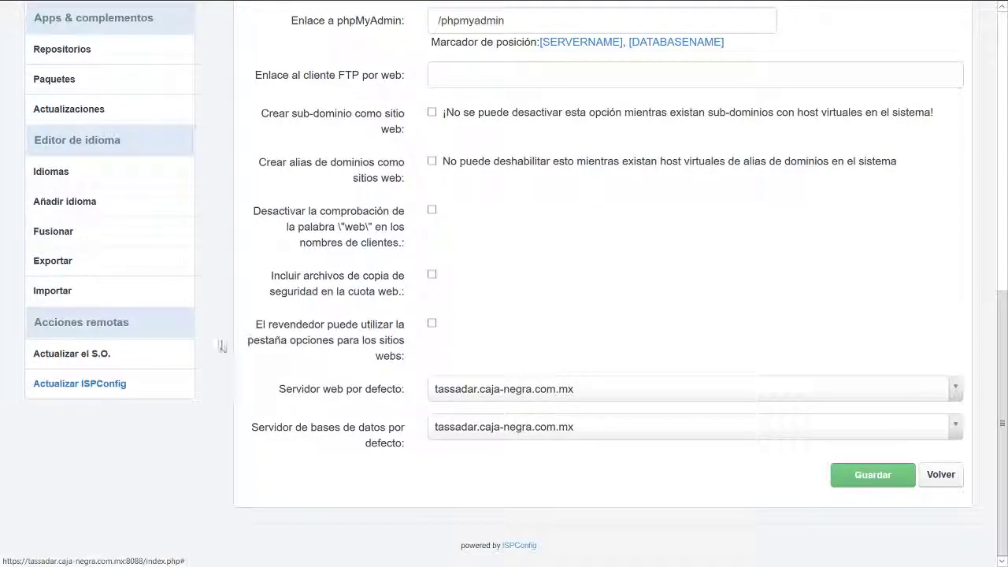
scroll(222, 346, up, 3)
scroll(222, 347, up, 2)
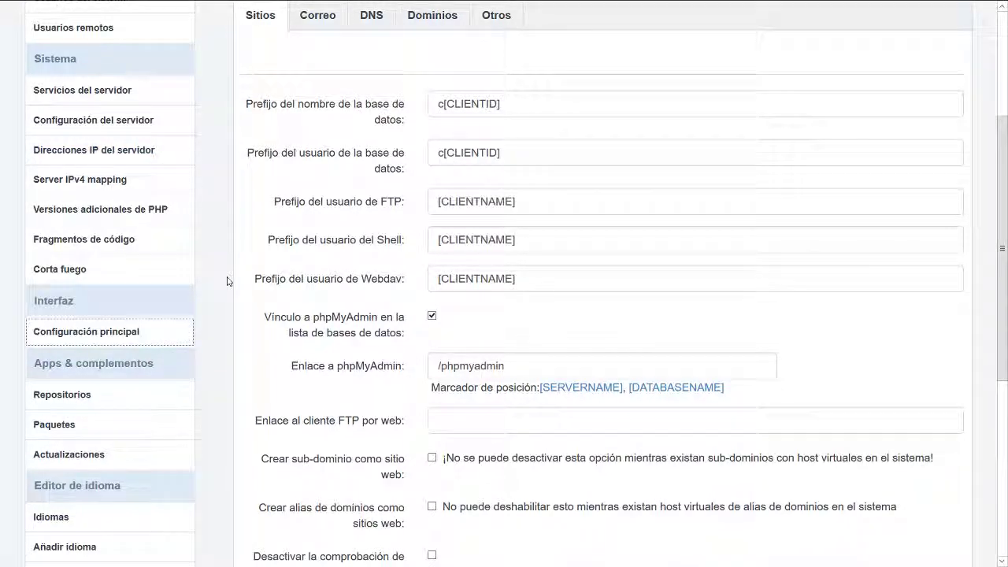
scroll(228, 281, down, 1)
scroll(228, 281, down, 1)
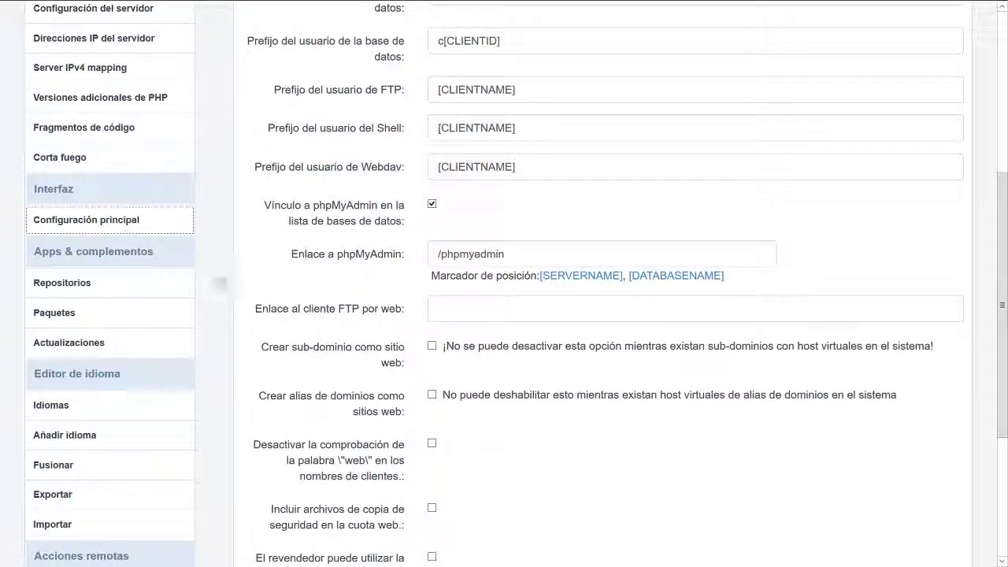
click(91, 283)
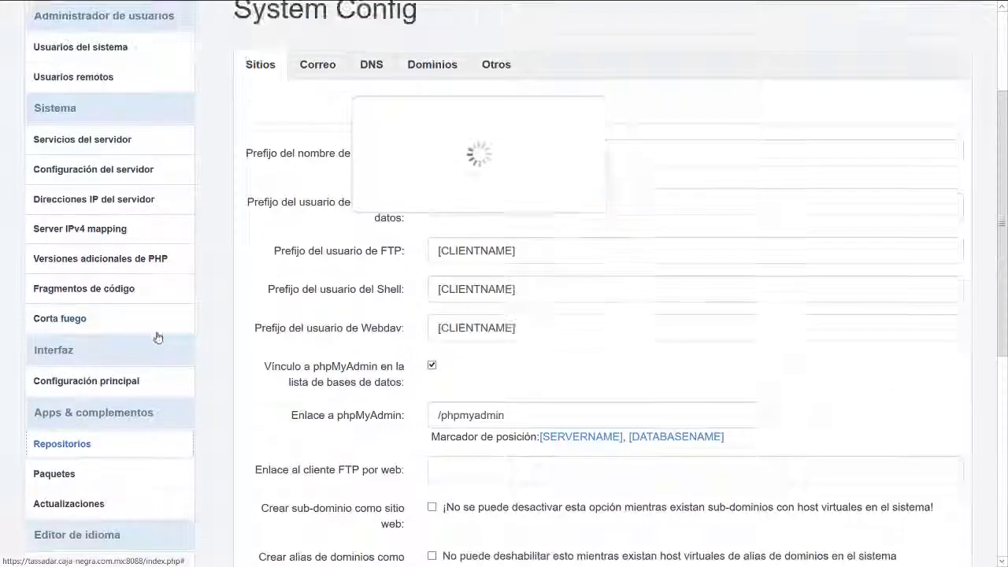
scroll(184, 376, down, 3)
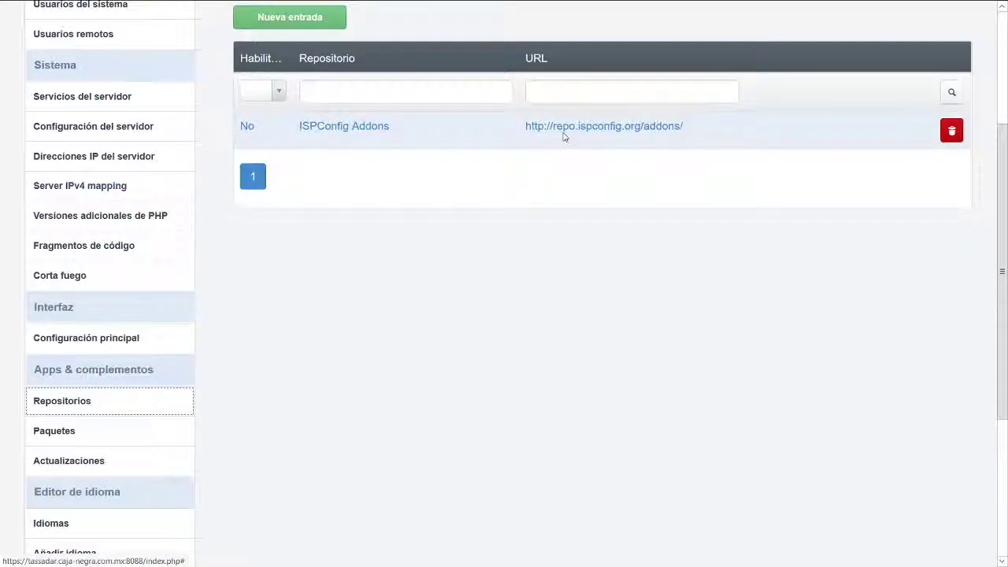
- View the Paquetes list and the Actualizaciones page, which show no packages or updates
click(70, 431)
scroll(213, 402, down, 3)
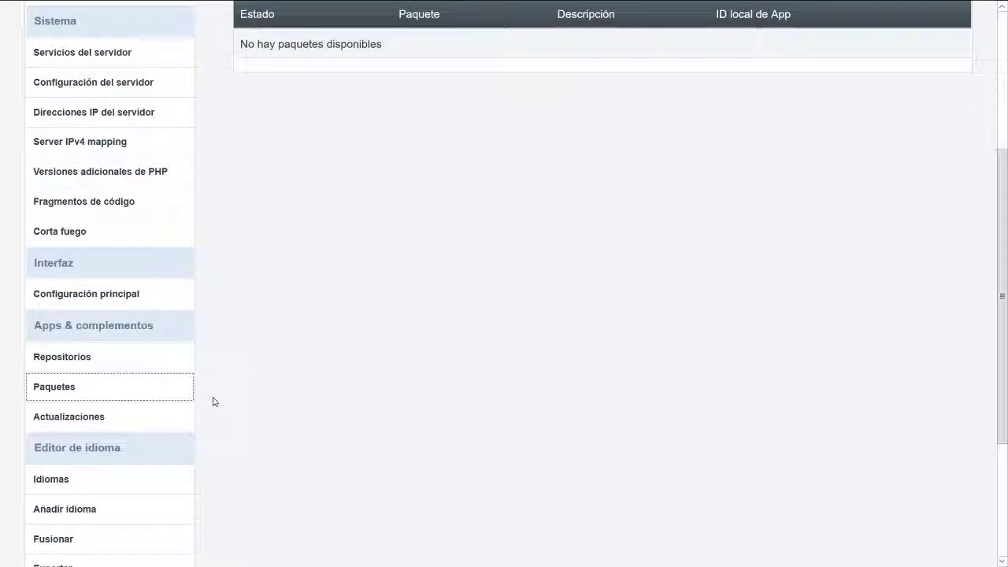
click(82, 412)
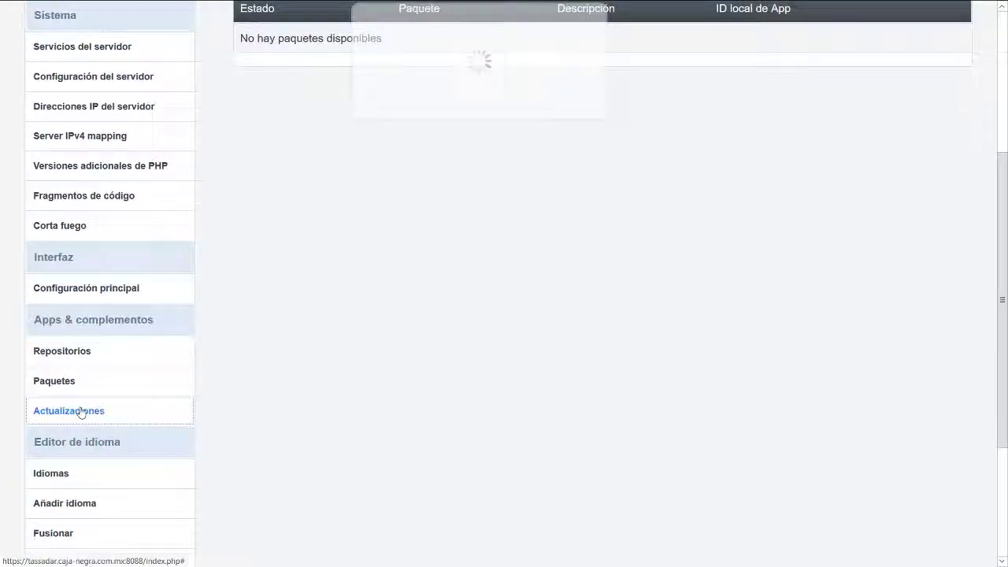
scroll(237, 394, up, 1)
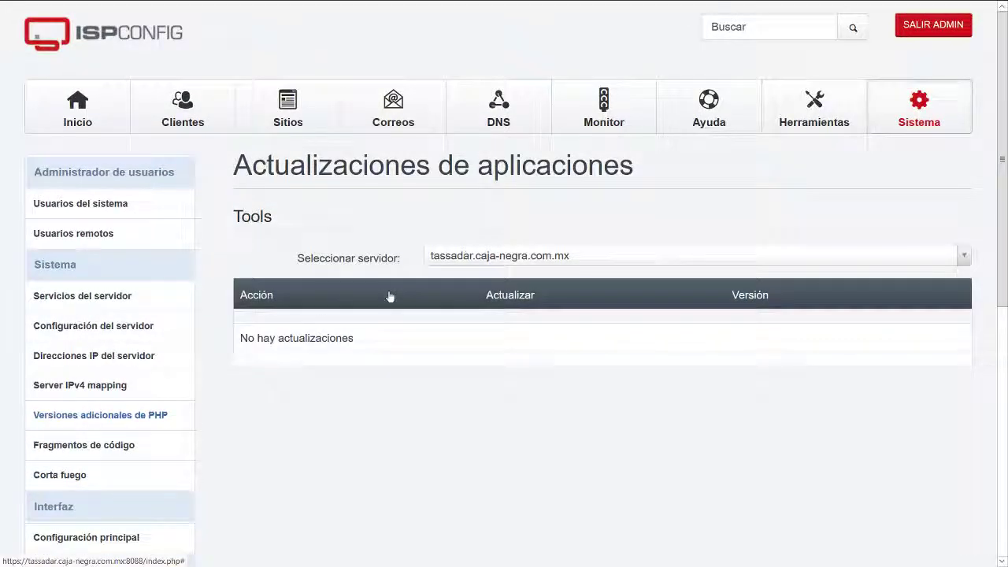
scroll(254, 379, down, 5)
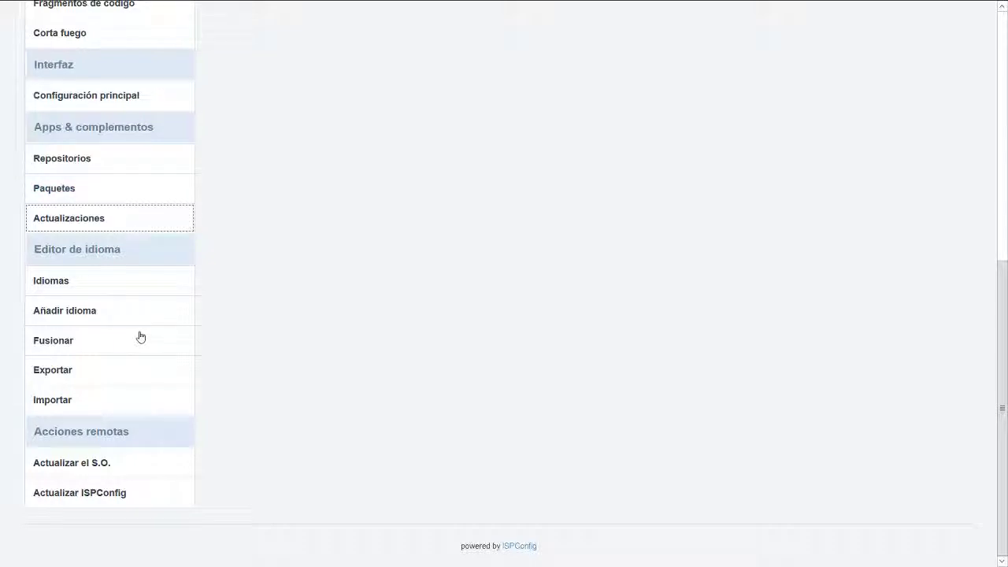
click(73, 264)
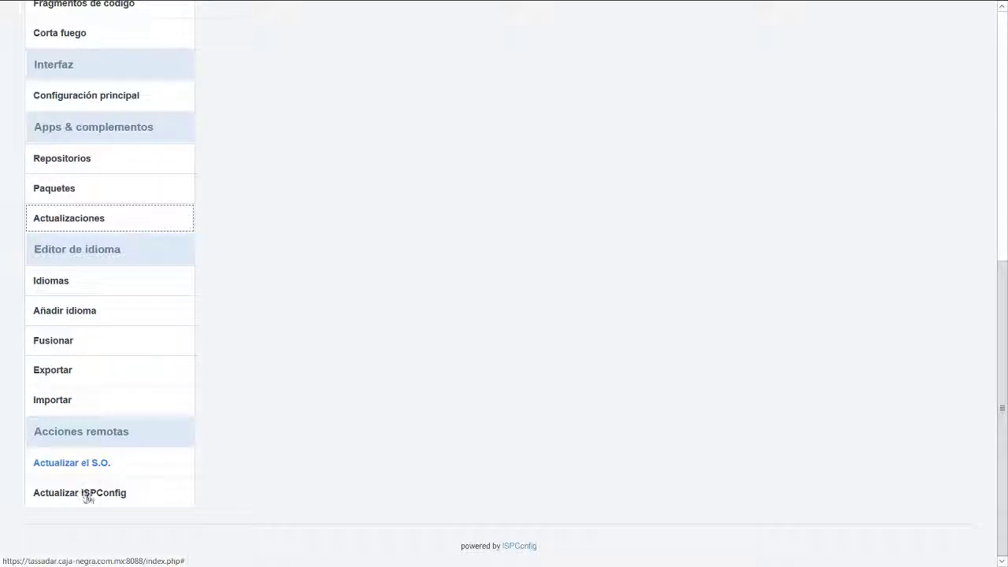
- View the remote OS update page for all servers, then return to the Inicio dashboard
click(82, 463)
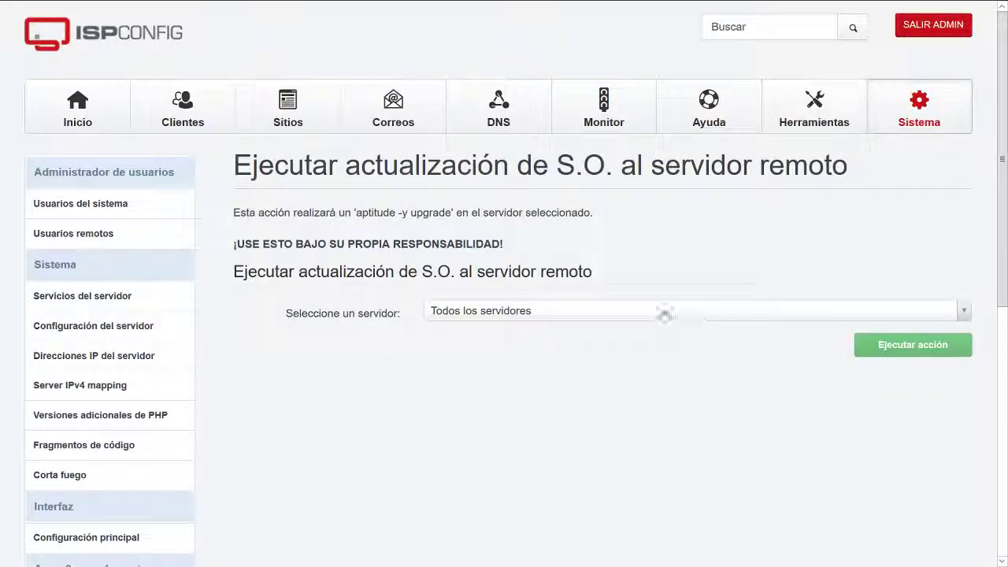
click(603, 315)
click(326, 367)
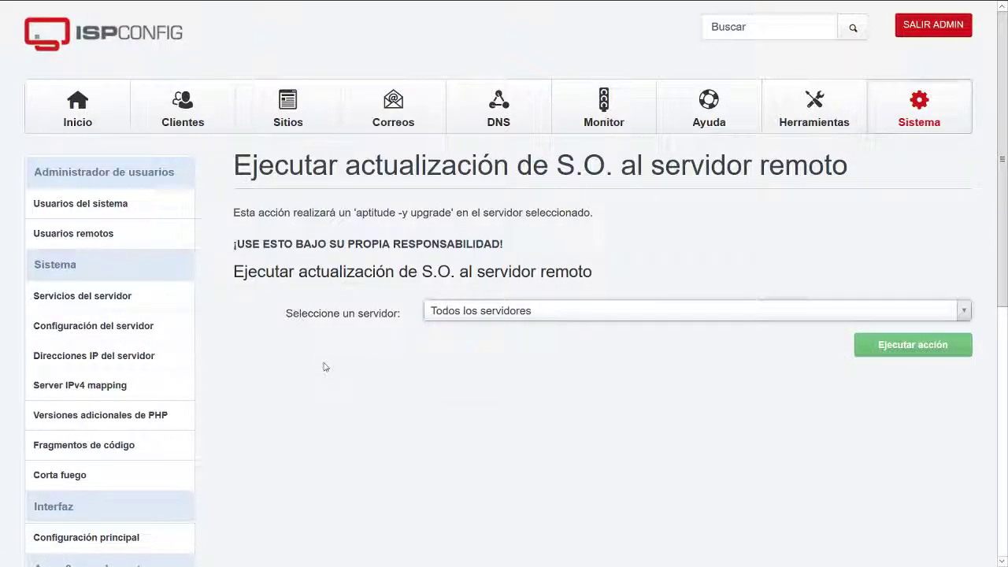
scroll(210, 421, down, 6)
scroll(210, 421, up, 6)
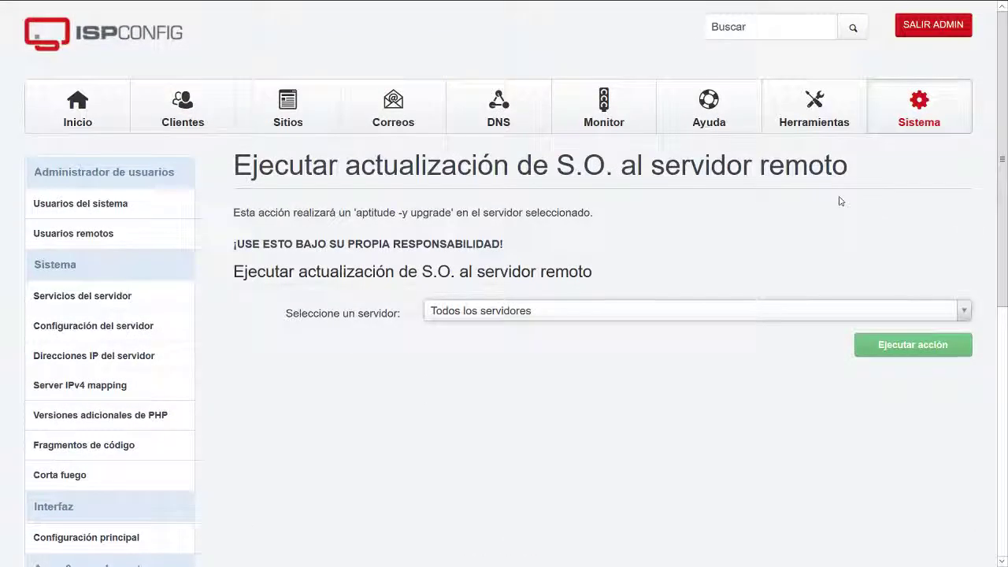
click(93, 105)
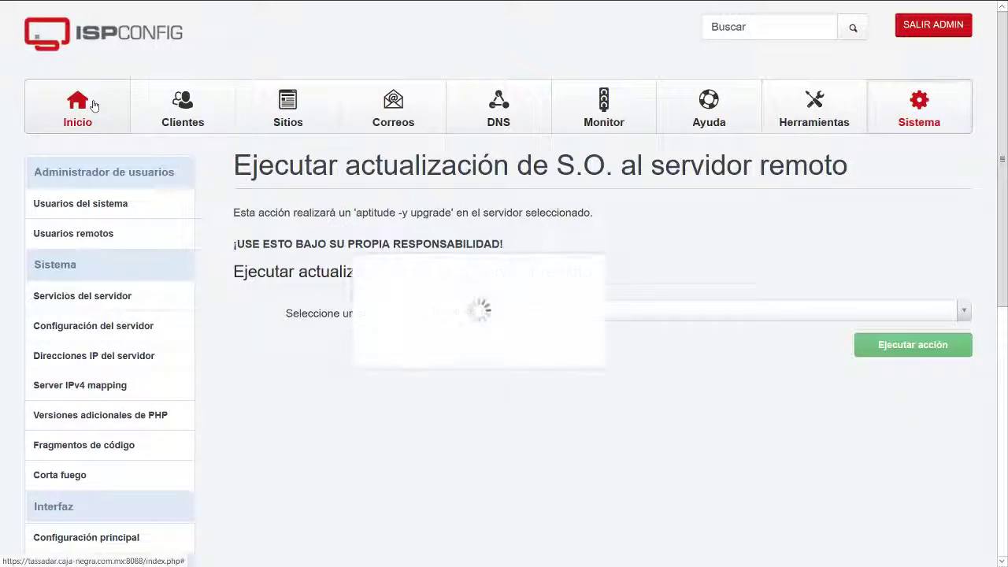